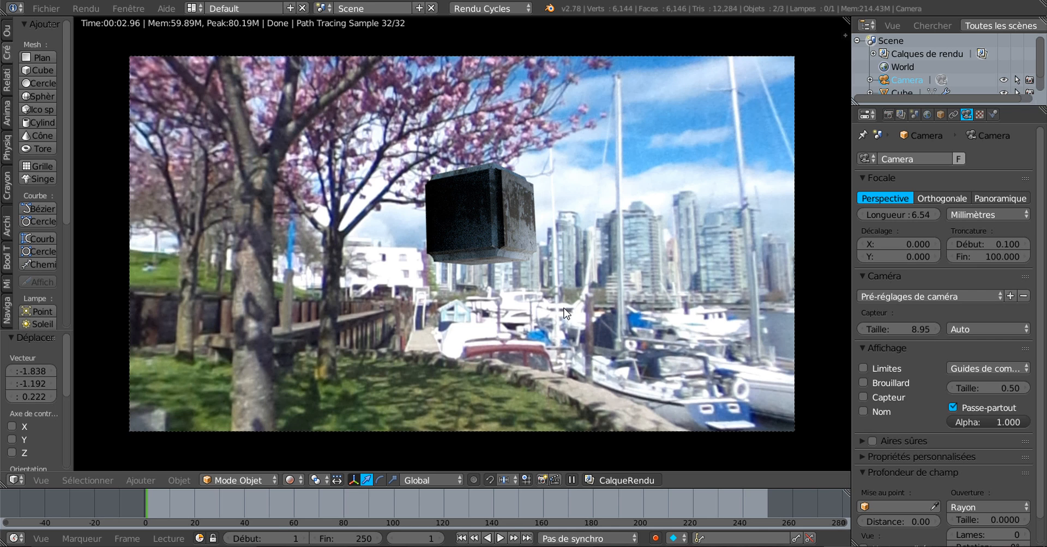
Try rotating the camera around the global Z axis to view other parts of the panorama background
{"action": "key", "text": "r"}
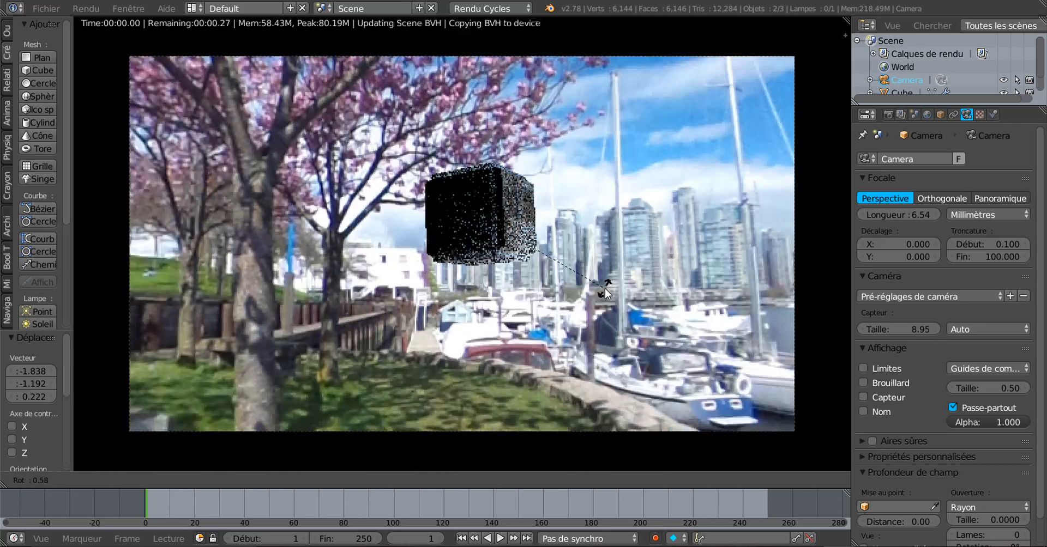
{"action": "left_click", "coordinate": [605, 289]}
{"action": "key", "text": "r"}
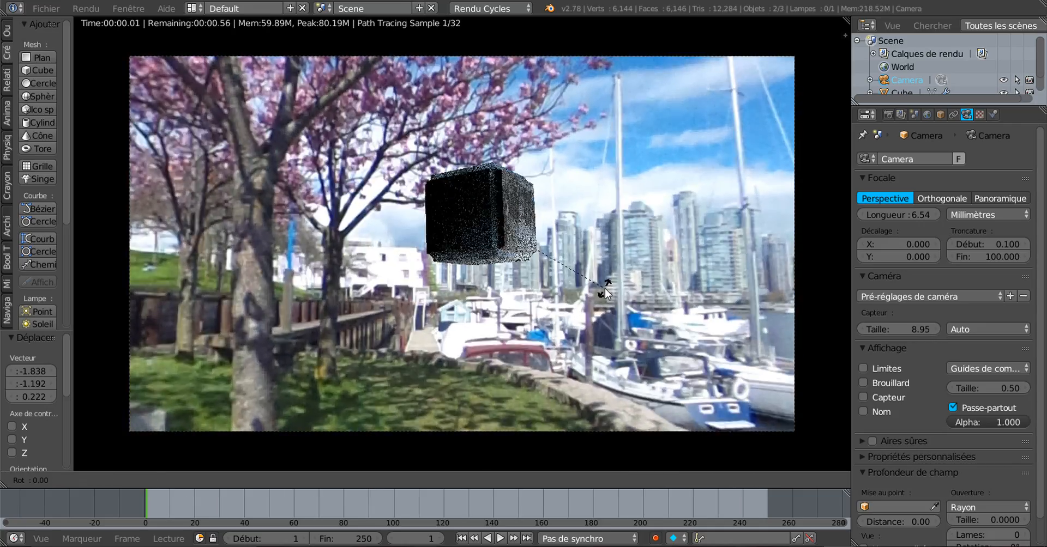
{"action": "key", "text": "z"}
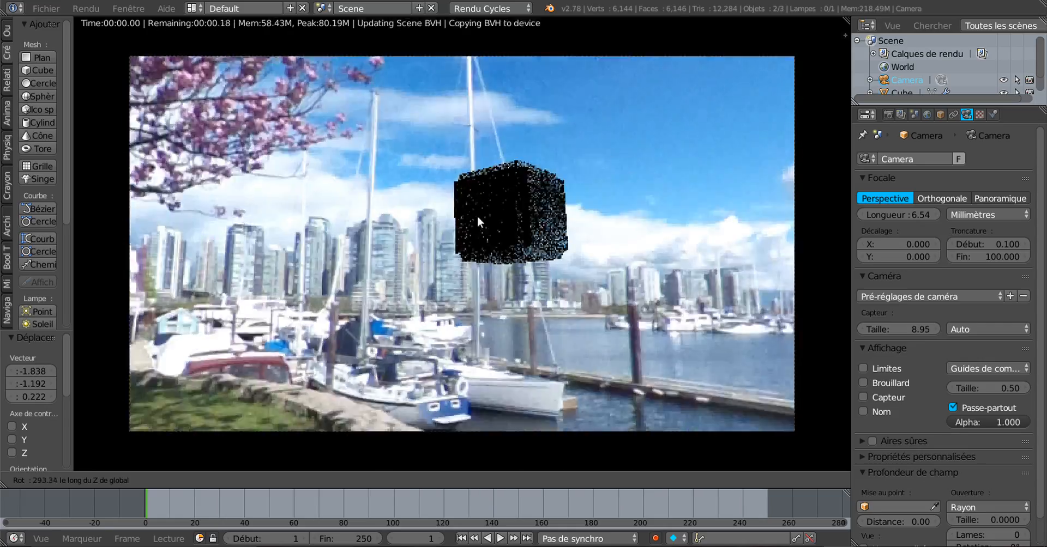
{"action": "left_click", "coordinate": [448, 277]}
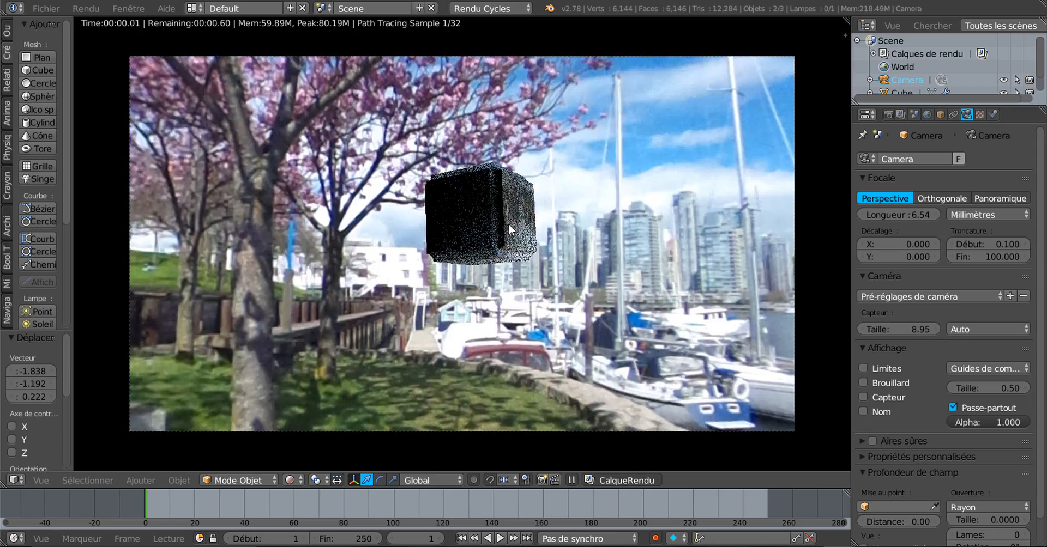
Try moving the cube in front of the panorama background
{"action": "right_click", "coordinate": [497, 215]}
{"action": "key", "text": "g"}
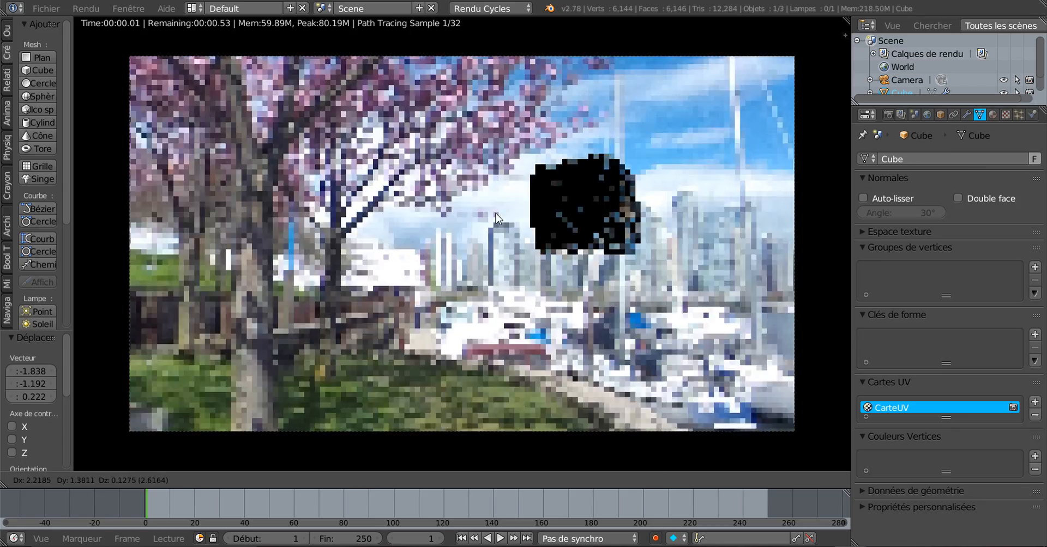
{"action": "left_click", "coordinate": [471, 220]}
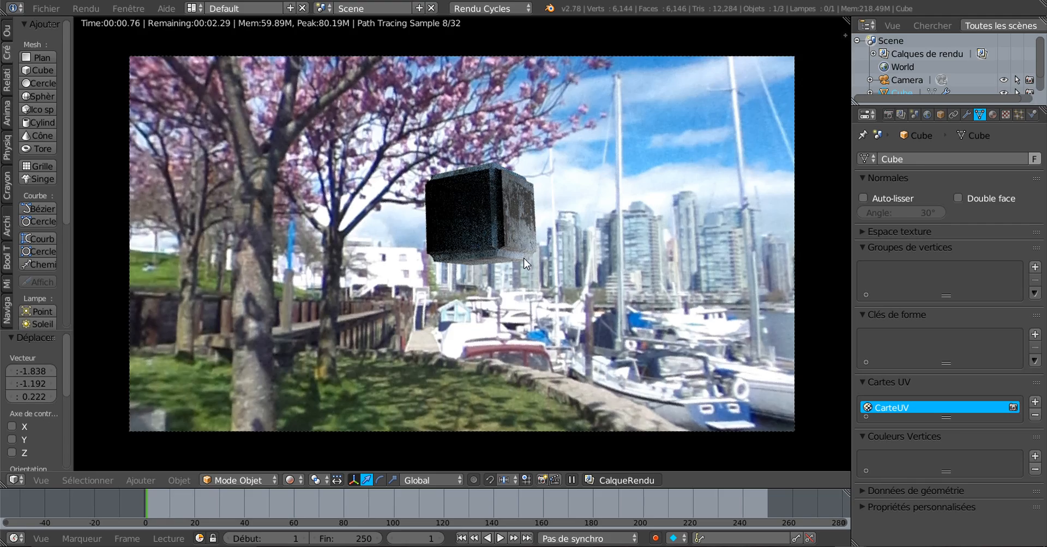
{"action": "scroll", "coordinate": [523, 257], "scroll_direction": "up", "scroll_amount": 2}
{"action": "scroll", "coordinate": [523, 257], "scroll_direction": "down", "scroll_amount": 2}
{"action": "scroll", "coordinate": [524, 257], "scroll_direction": "up", "scroll_amount": 1}
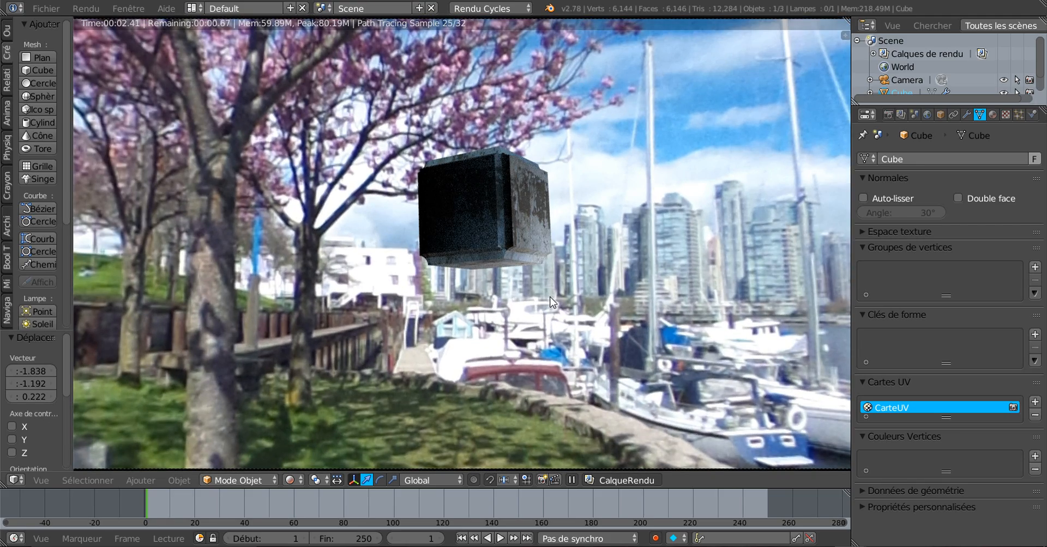
{"action": "scroll", "coordinate": [547, 314], "scroll_direction": "down", "scroll_amount": 2}
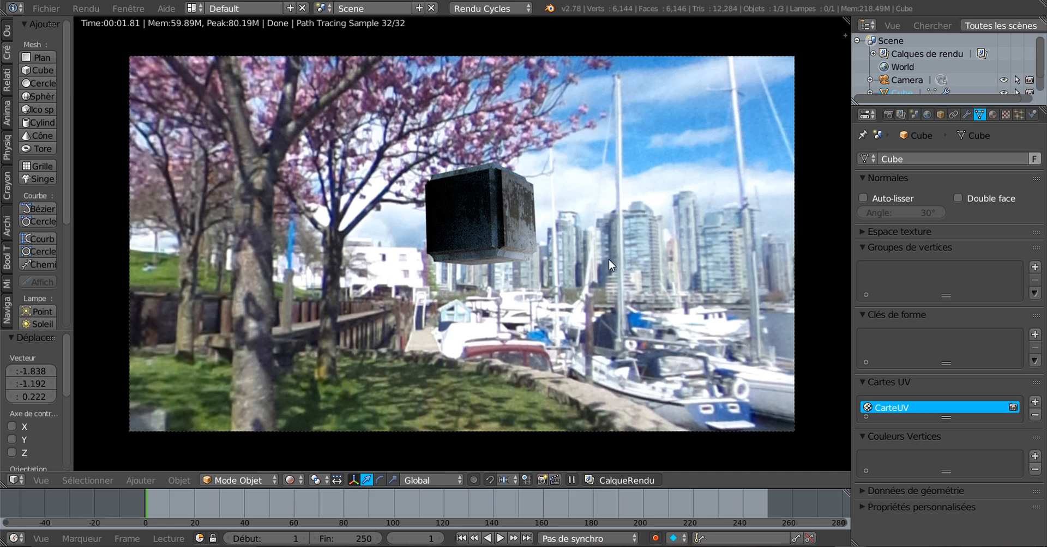
{"action": "middle_click_drag", "start_coordinate": [614, 203], "coordinate": [676, 382]}
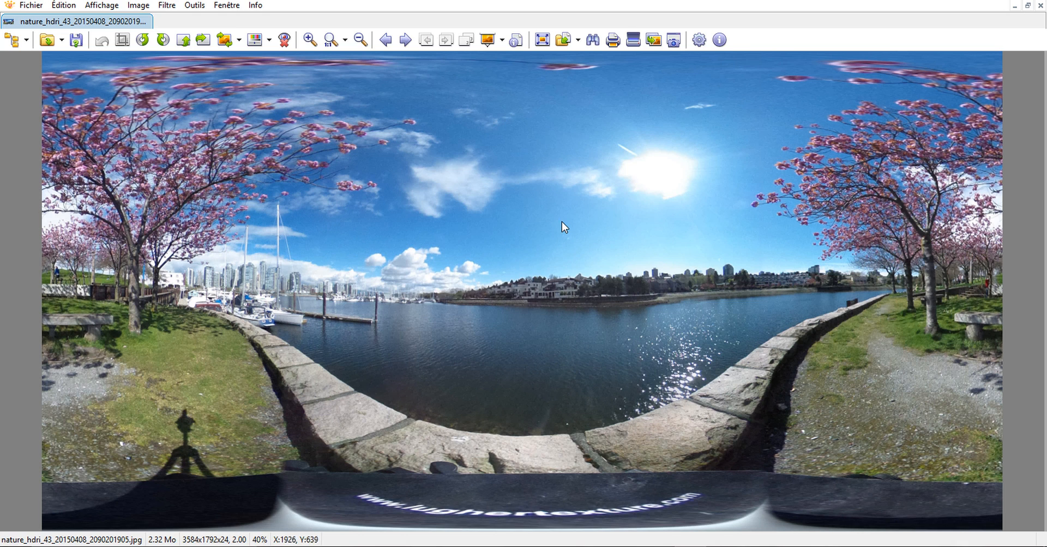
Examine the spherical panorama nature_hdri_43_20150408_2090201905.jpg in full screen and close the image viewer
{"action": "double_click", "coordinate": [587, 214]}
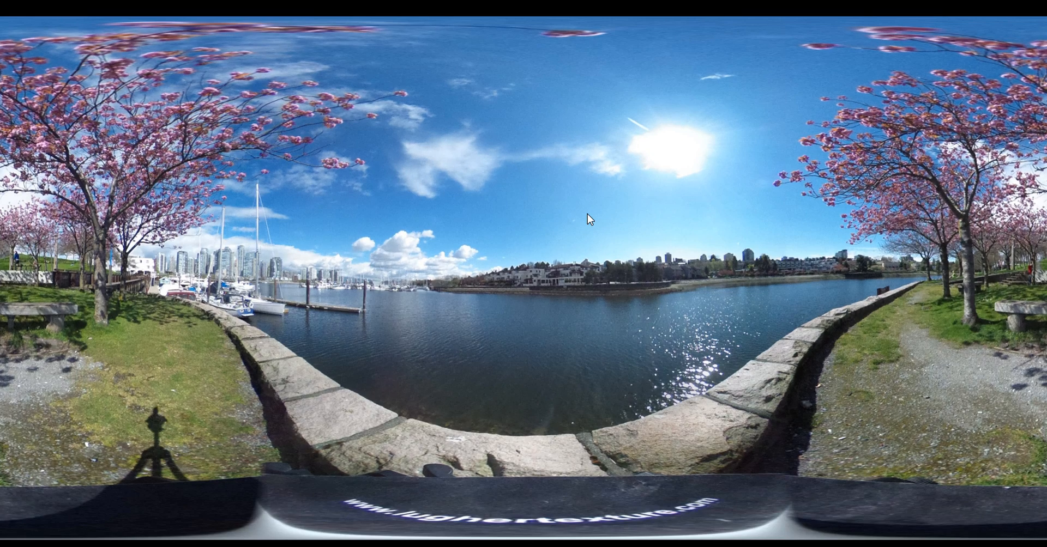
{"action": "scroll", "coordinate": [568, 220], "scroll_direction": "up", "scroll_amount": 1}
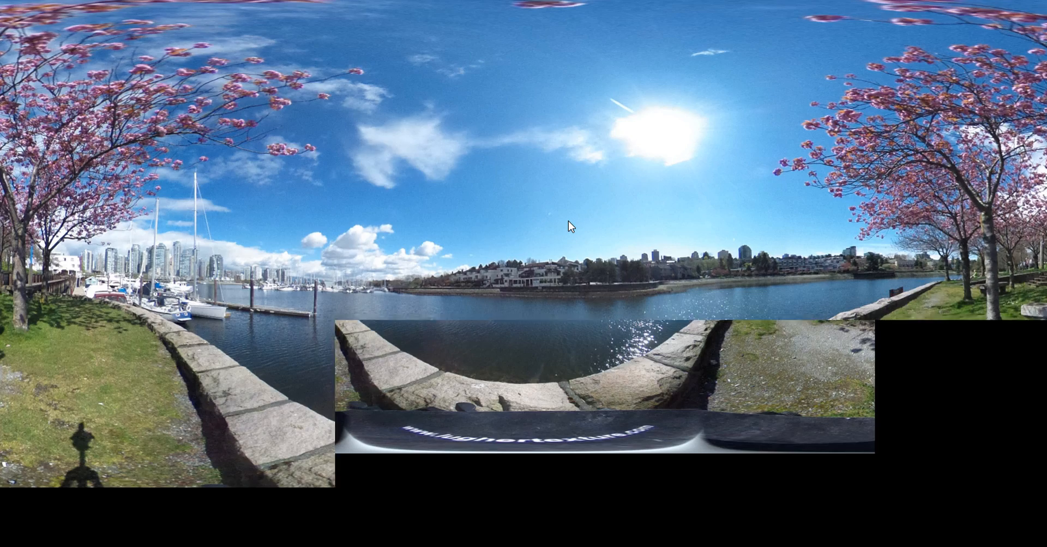
{"action": "scroll", "coordinate": [579, 210], "scroll_direction": "down", "scroll_amount": 1}
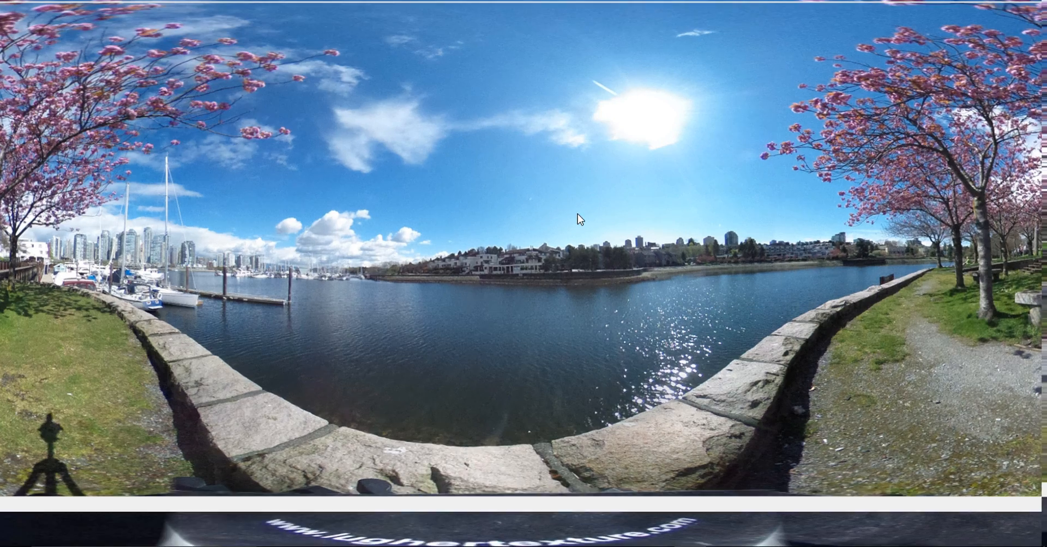
{"action": "double_click", "coordinate": [578, 212]}
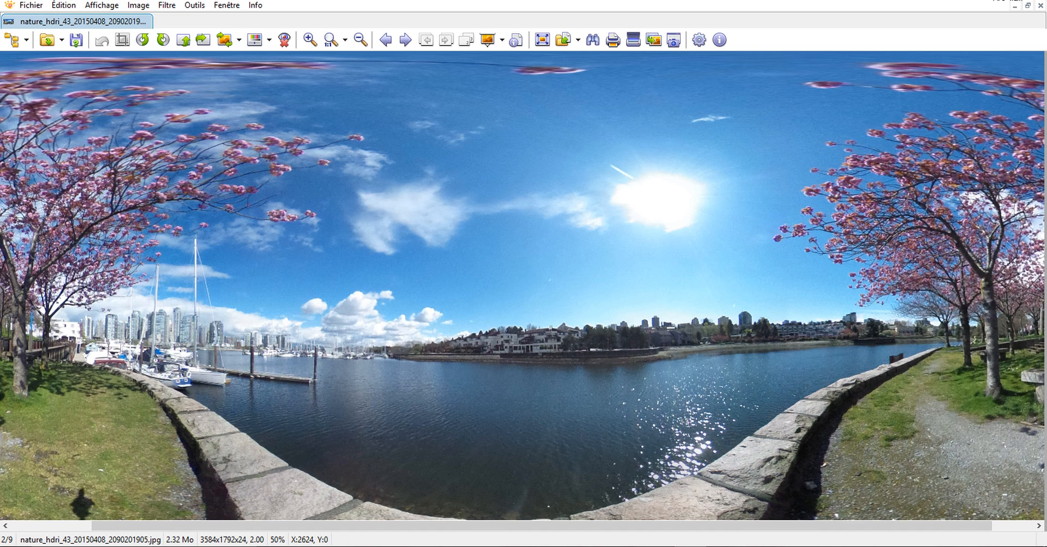
{"action": "left_click", "coordinate": [1040, 4]}
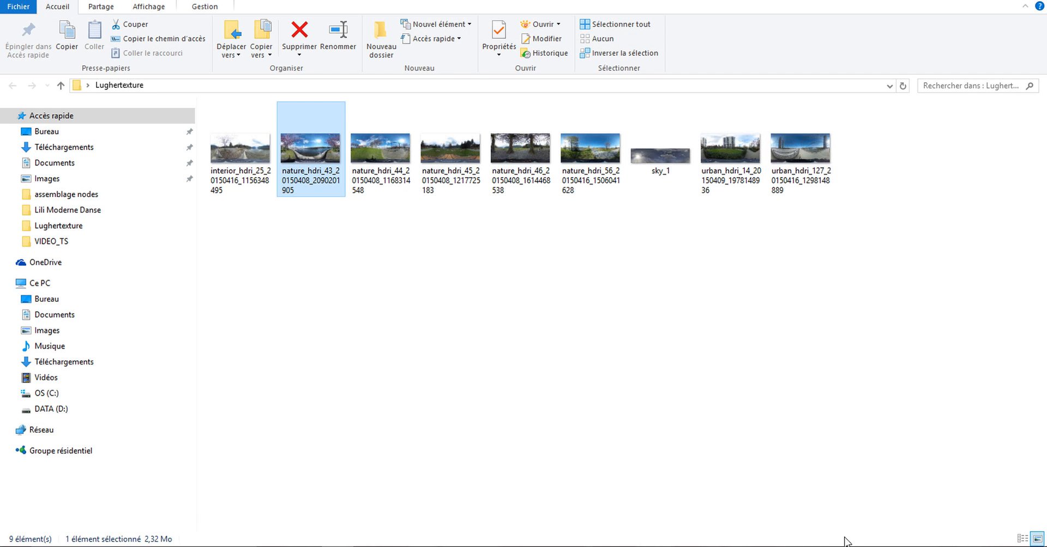
Switch to Internet Explorer and look through the Nature HDRI gallery on the luGher Texture site
{"action": "mouse_move", "coordinate": [881, 546]}
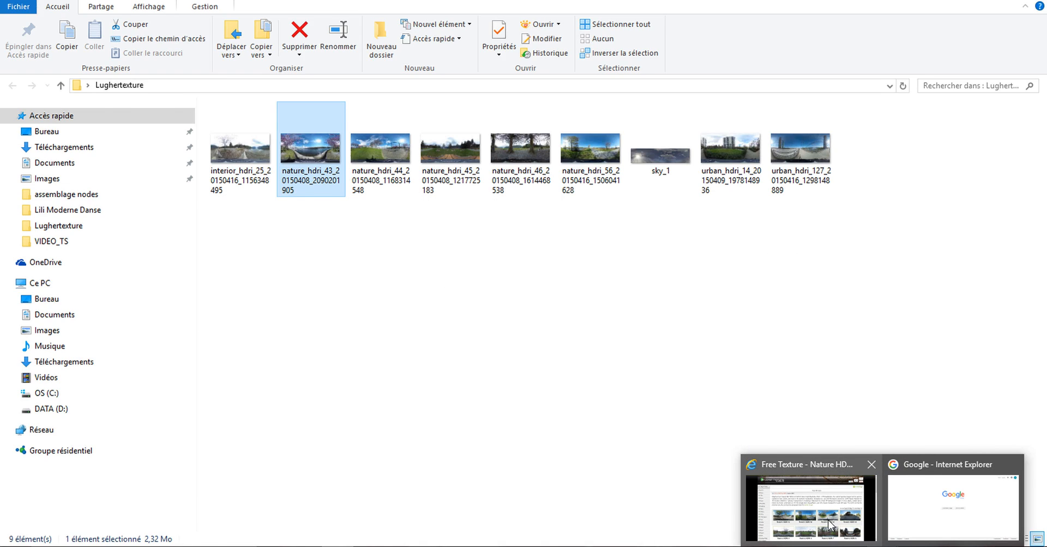
{"action": "left_click", "coordinate": [814, 517]}
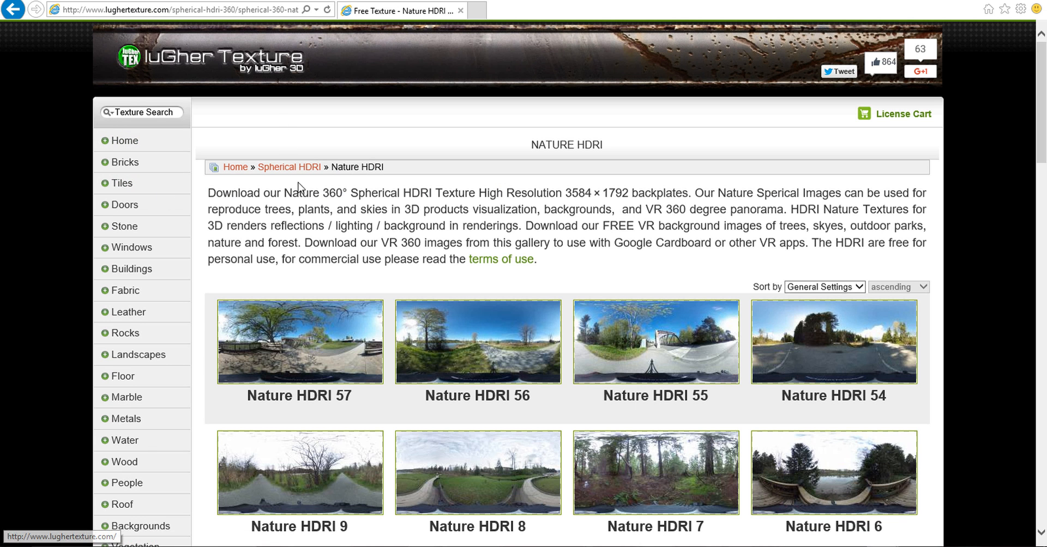
{"action": "scroll", "coordinate": [300, 188], "scroll_direction": "down", "scroll_amount": 6}
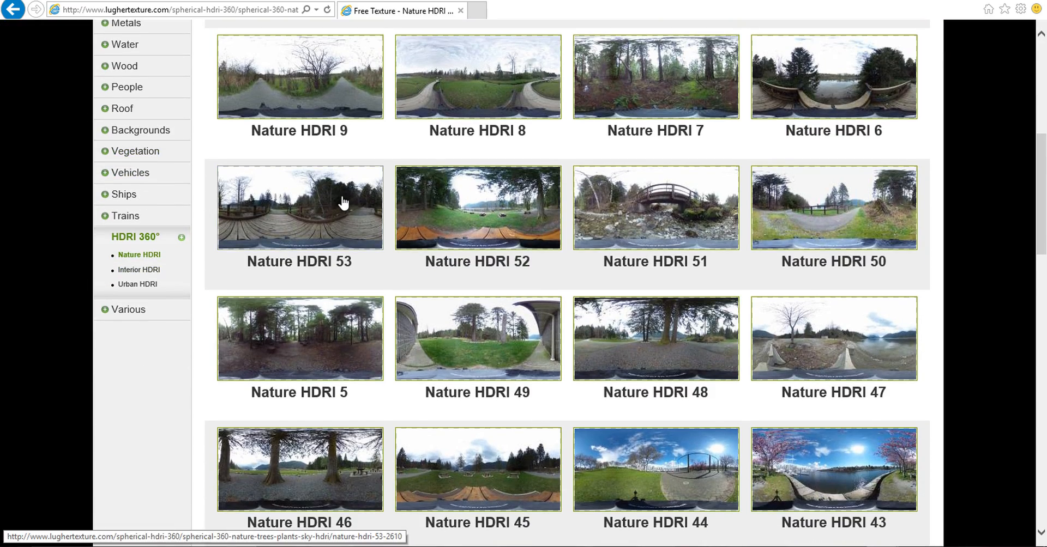
{"action": "scroll", "coordinate": [174, 280], "scroll_direction": "up", "scroll_amount": 6}
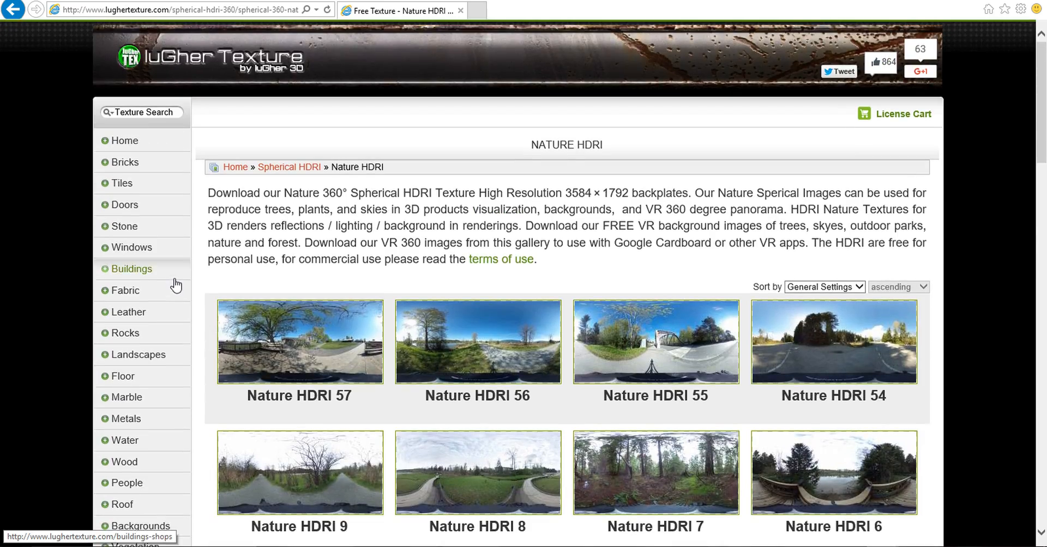
{"action": "scroll", "coordinate": [172, 278], "scroll_direction": "down", "scroll_amount": 7}
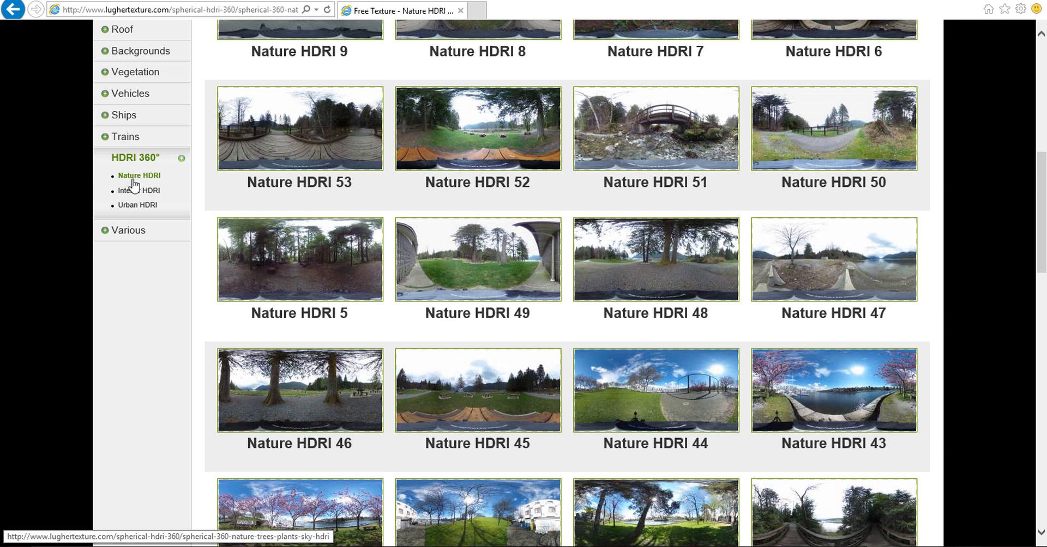
Open the Interior HDRI category and look through its 360° panoramas
{"action": "left_click", "coordinate": [134, 190]}
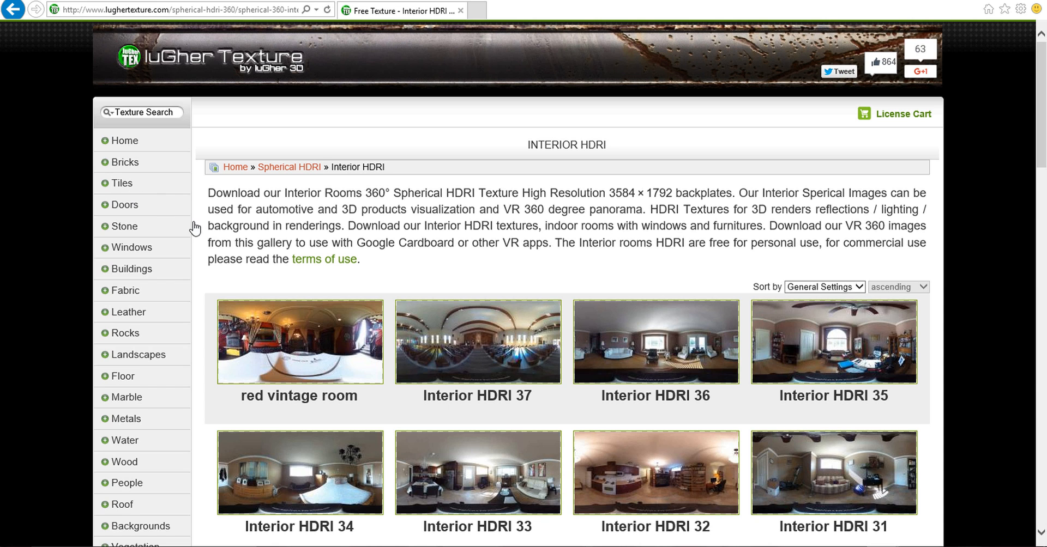
{"action": "scroll", "coordinate": [275, 300], "scroll_direction": "down", "scroll_amount": 3}
{"action": "scroll", "coordinate": [275, 300], "scroll_direction": "down", "scroll_amount": 15}
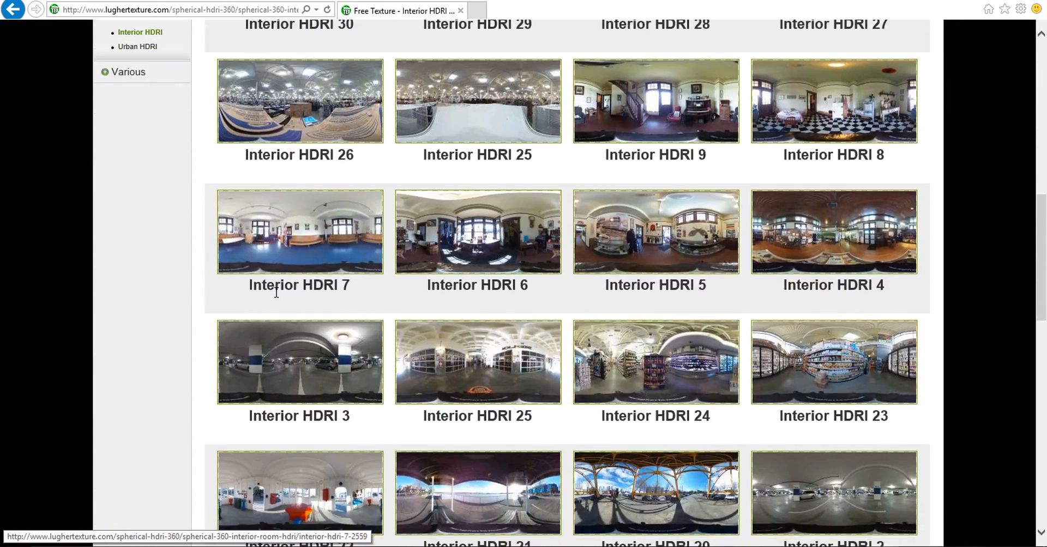
{"action": "scroll", "coordinate": [275, 300], "scroll_direction": "down", "scroll_amount": 9}
{"action": "scroll", "coordinate": [276, 300], "scroll_direction": "up", "scroll_amount": 5}
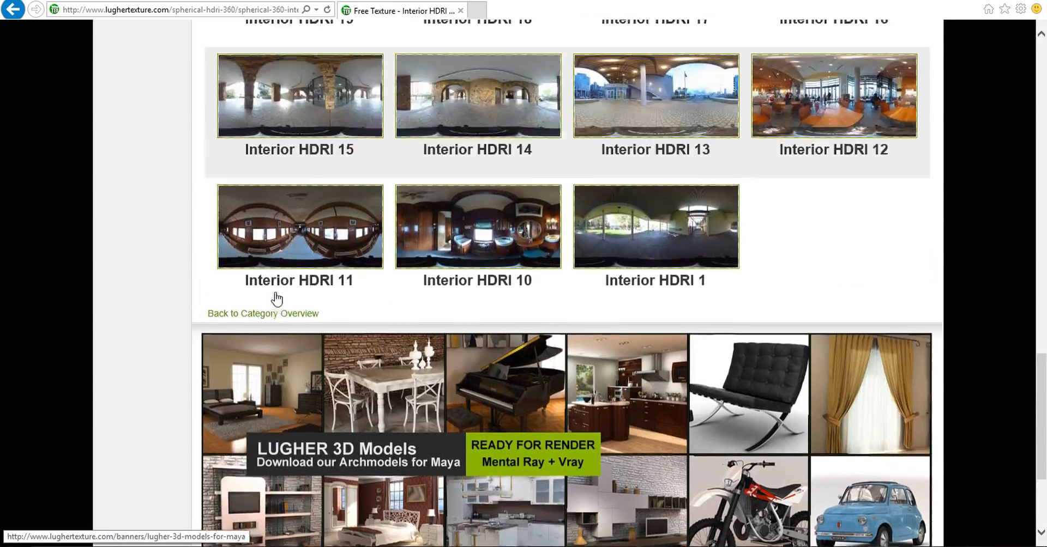
{"action": "scroll", "coordinate": [275, 300], "scroll_direction": "up", "scroll_amount": 16}
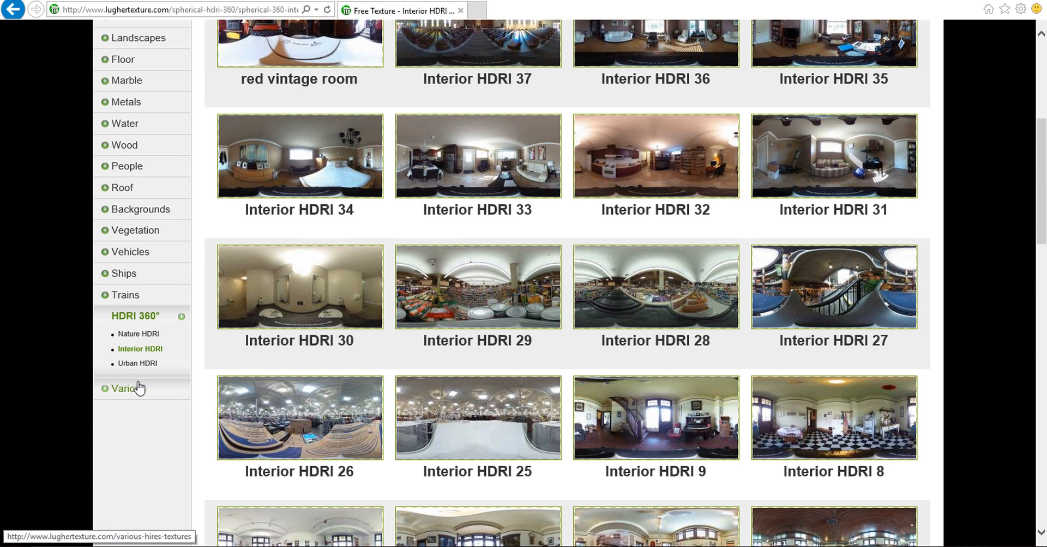
Open the Urban HDRI category and look through its street and building panoramas
{"action": "left_click", "coordinate": [138, 370]}
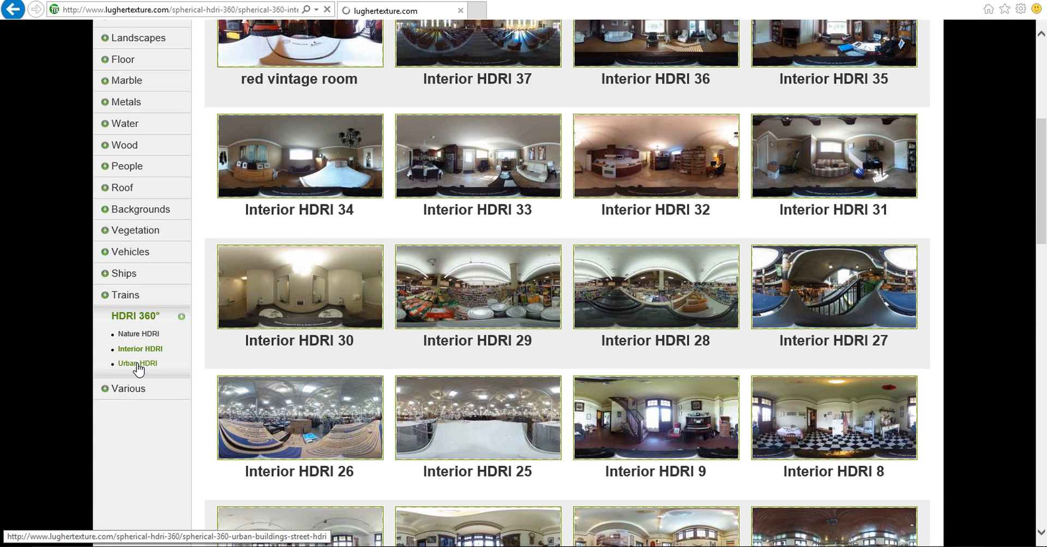
{"action": "scroll", "coordinate": [368, 325], "scroll_direction": "down", "scroll_amount": 5}
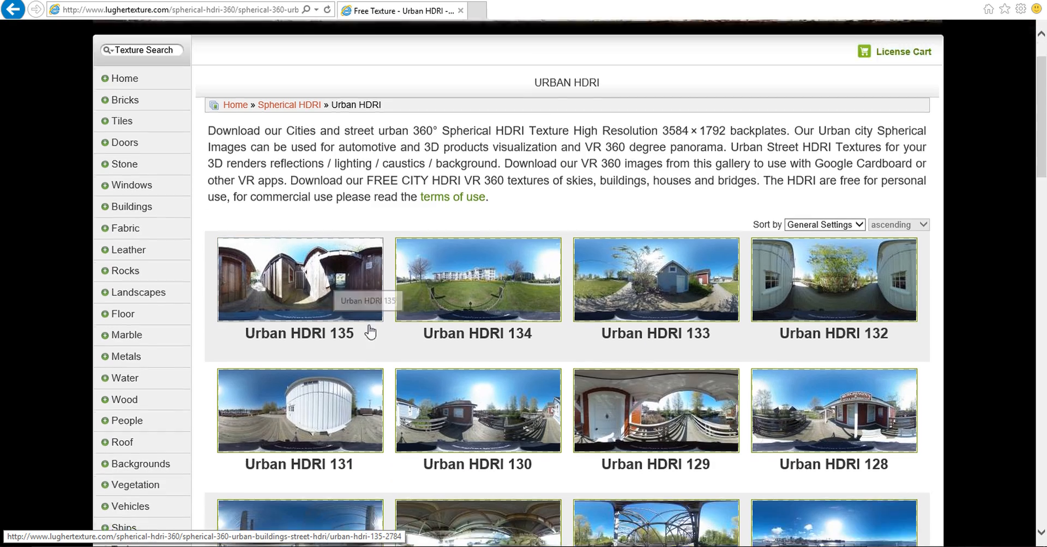
{"action": "scroll", "coordinate": [409, 273], "scroll_direction": "down", "scroll_amount": 5}
{"action": "scroll", "coordinate": [458, 276], "scroll_direction": "up", "scroll_amount": 4}
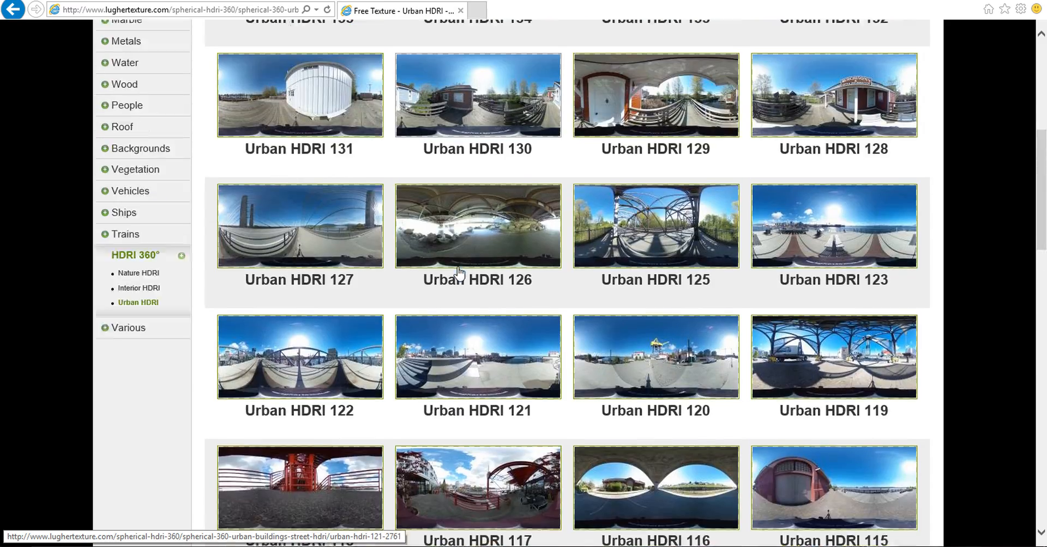
{"action": "scroll", "coordinate": [448, 282], "scroll_direction": "down", "scroll_amount": 1}
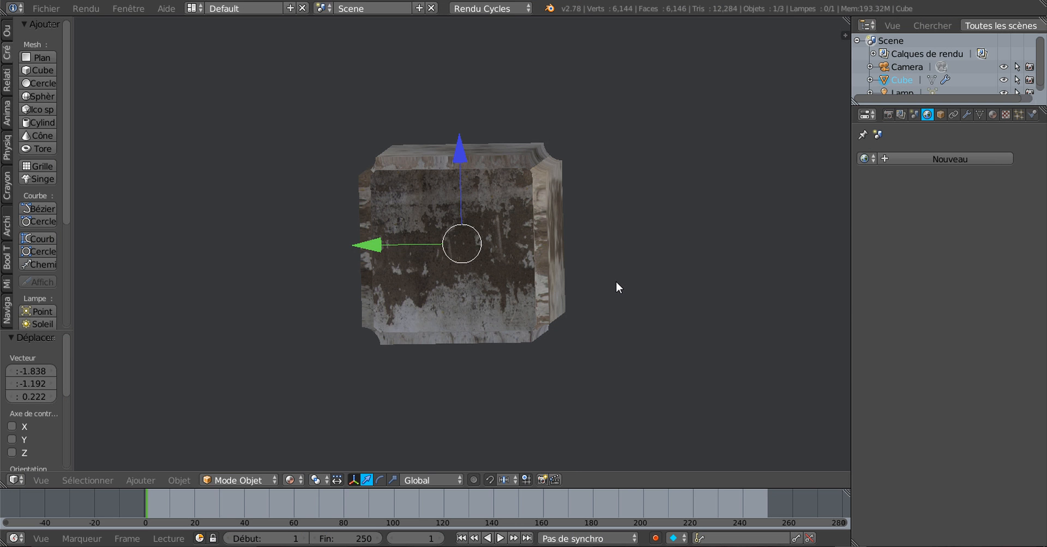
In Blender, widen the properties area and create a new world for the scene
{"action": "scroll", "coordinate": [616, 282], "scroll_direction": "down", "scroll_amount": 3}
{"action": "middle_click_drag", "start_coordinate": [616, 283], "coordinate": [594, 299]}
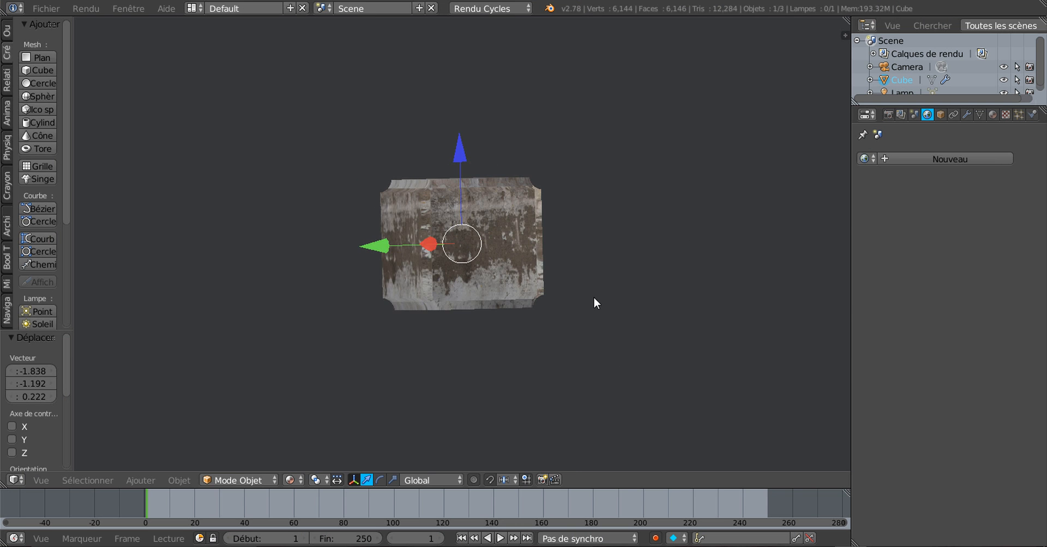
{"action": "scroll", "coordinate": [621, 269], "scroll_direction": "up", "scroll_amount": 1}
{"action": "middle_click_drag", "start_coordinate": [638, 257], "coordinate": [634, 257]}
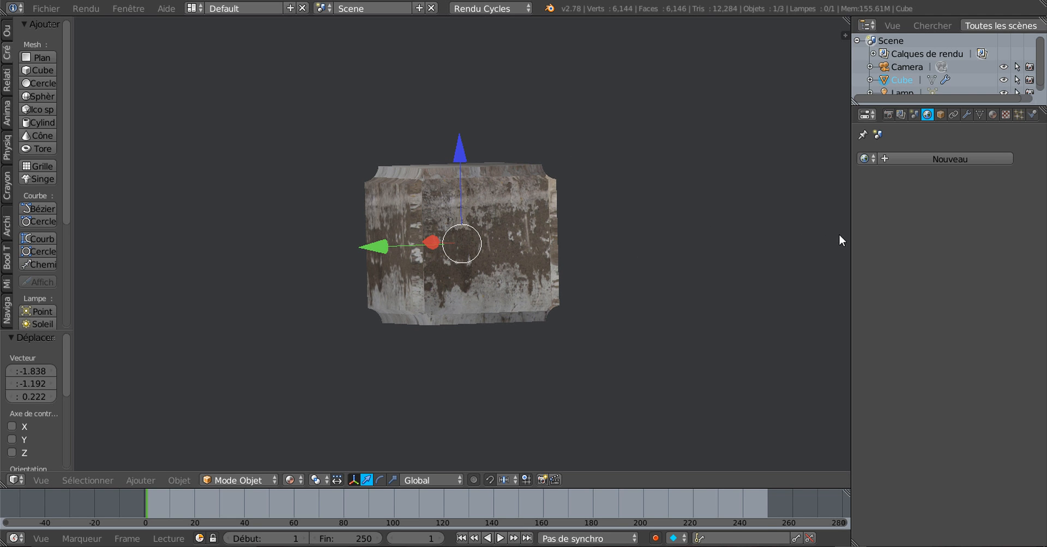
{"action": "left_click_drag", "start_coordinate": [848, 224], "coordinate": [776, 227]}
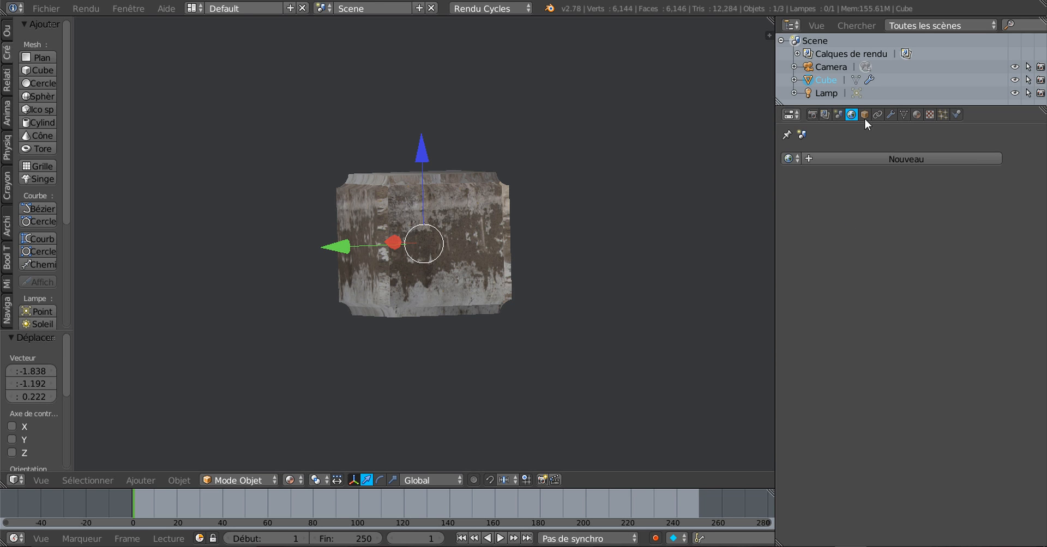
{"action": "left_click", "coordinate": [878, 158]}
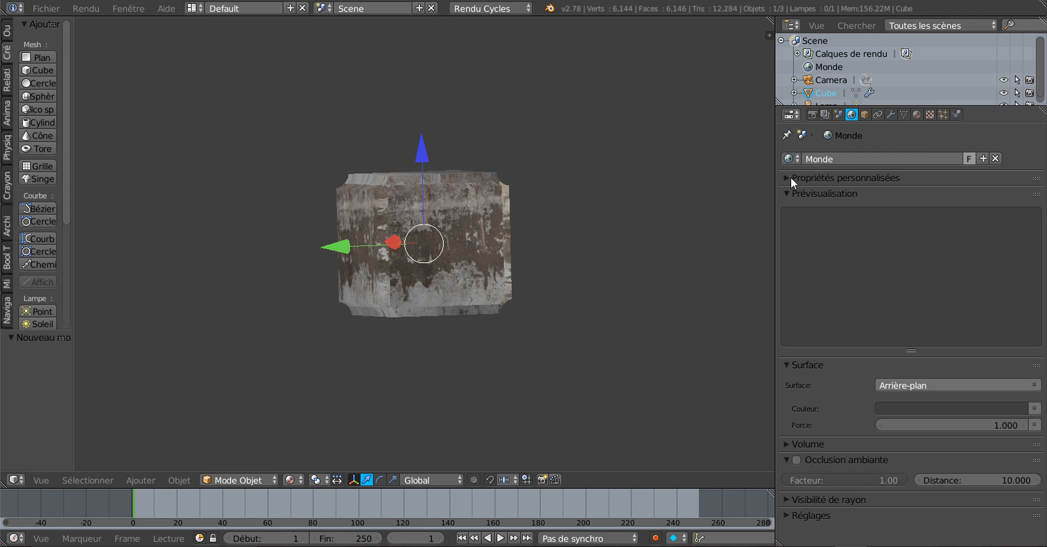
{"action": "left_click", "coordinate": [790, 193]}
{"action": "left_click", "coordinate": [790, 192]}
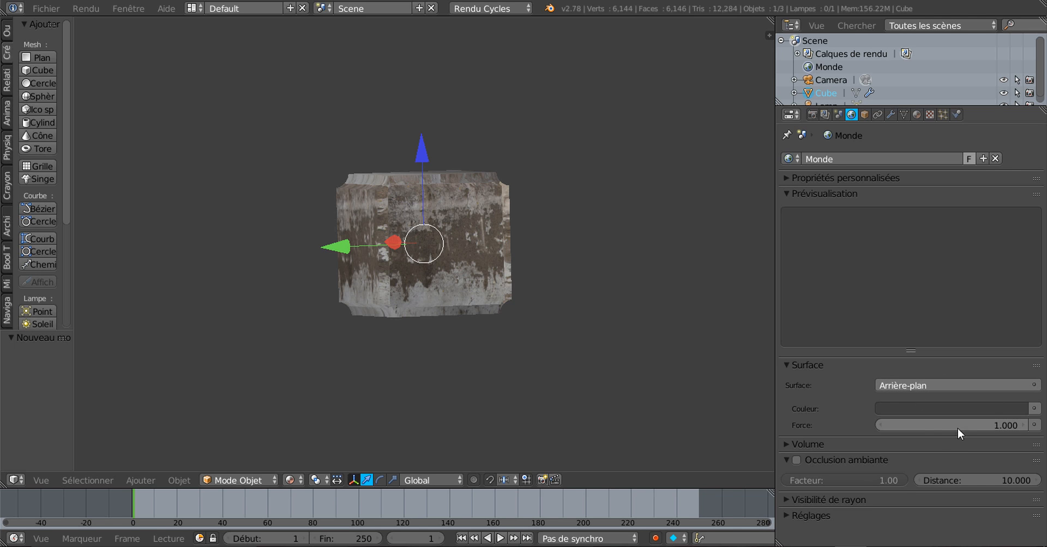
Assign an environment texture to the world colour and load nature_hdri_43_20150408_2090201905.jpg from the desktop's Lughertexture folder
{"action": "left_click", "coordinate": [1038, 409]}
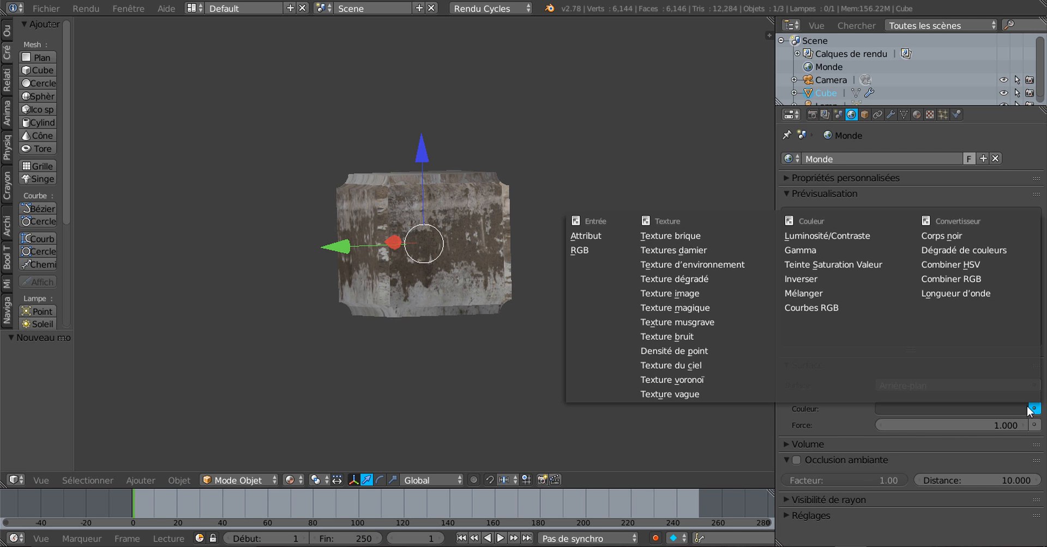
{"action": "left_click", "coordinate": [705, 264]}
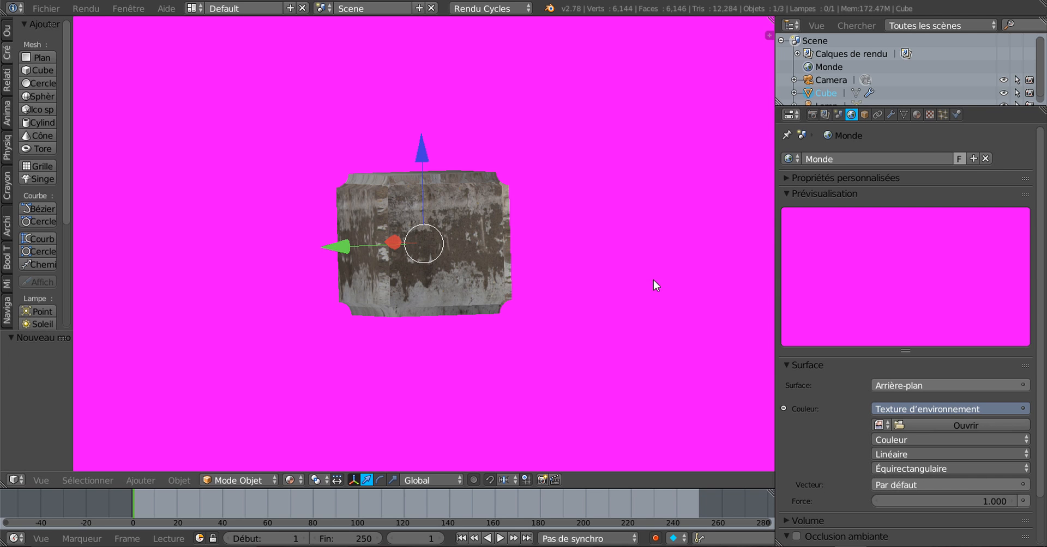
{"action": "left_click", "coordinate": [957, 426]}
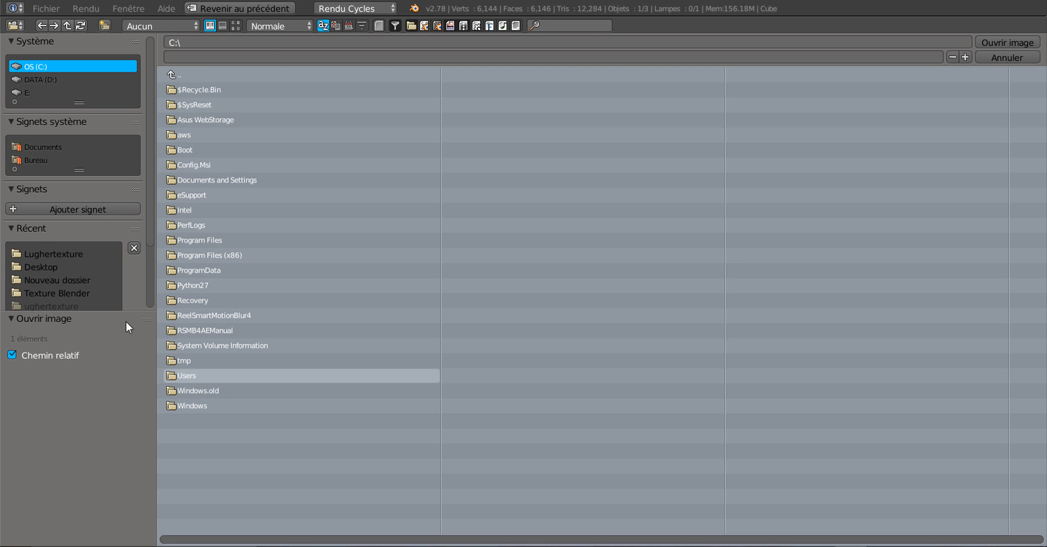
{"action": "left_click", "coordinate": [35, 160]}
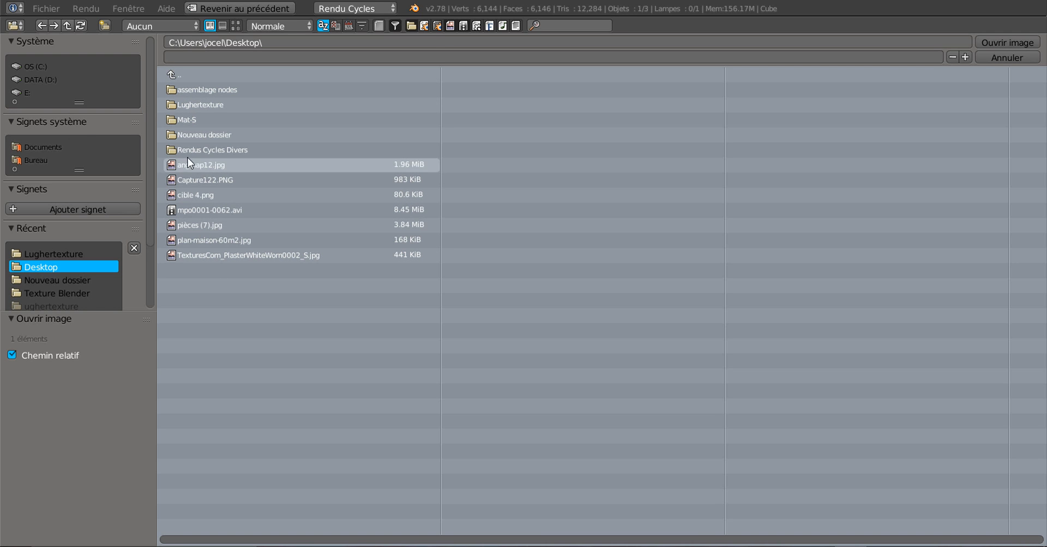
{"action": "left_click", "coordinate": [202, 150]}
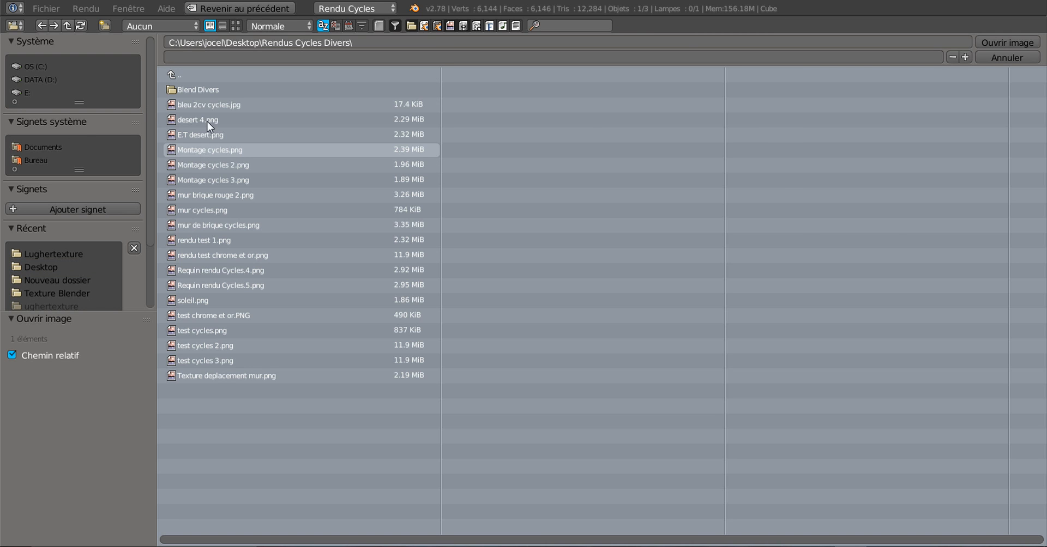
{"action": "left_click", "coordinate": [234, 25]}
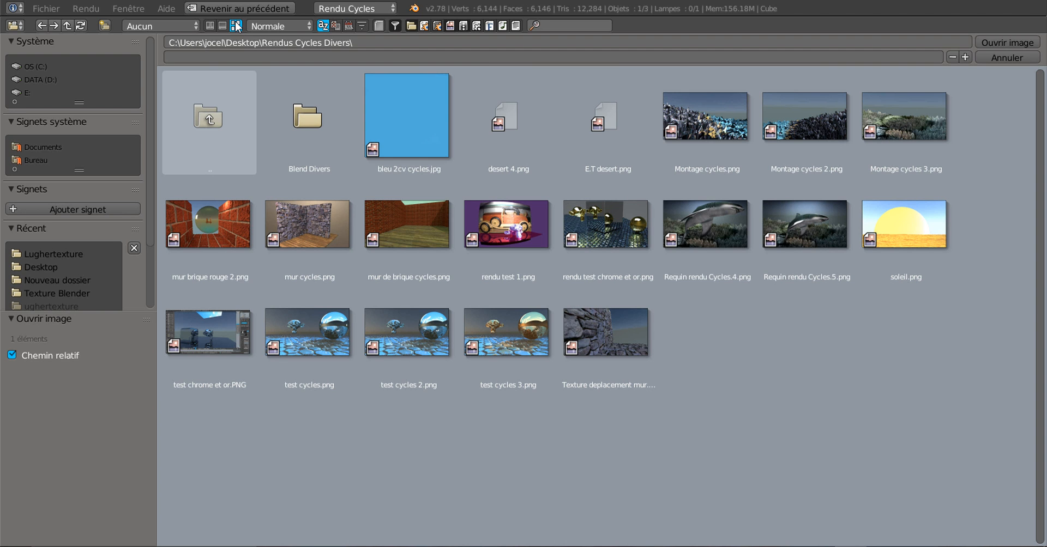
{"action": "left_click", "coordinate": [203, 123]}
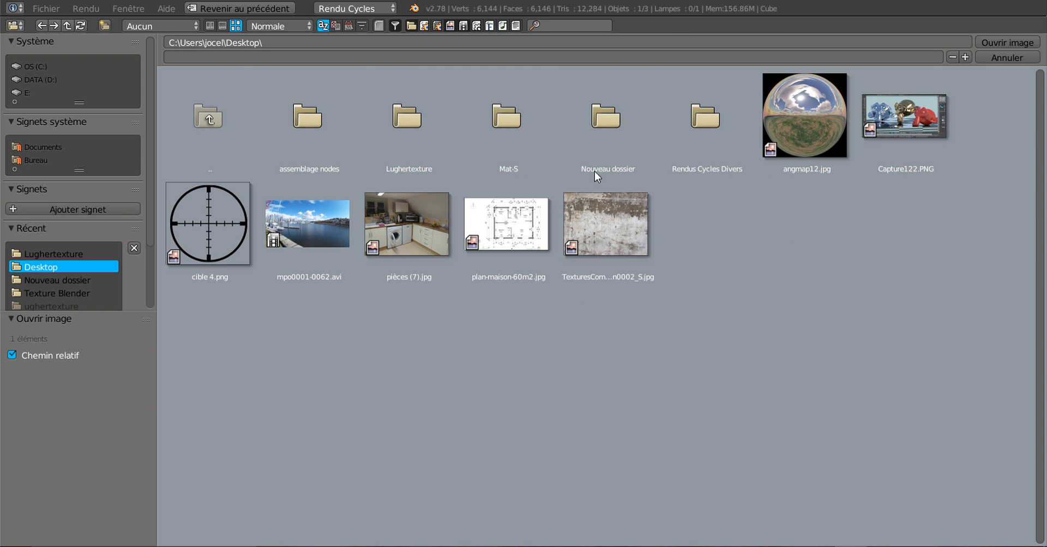
{"action": "left_click", "coordinate": [405, 132]}
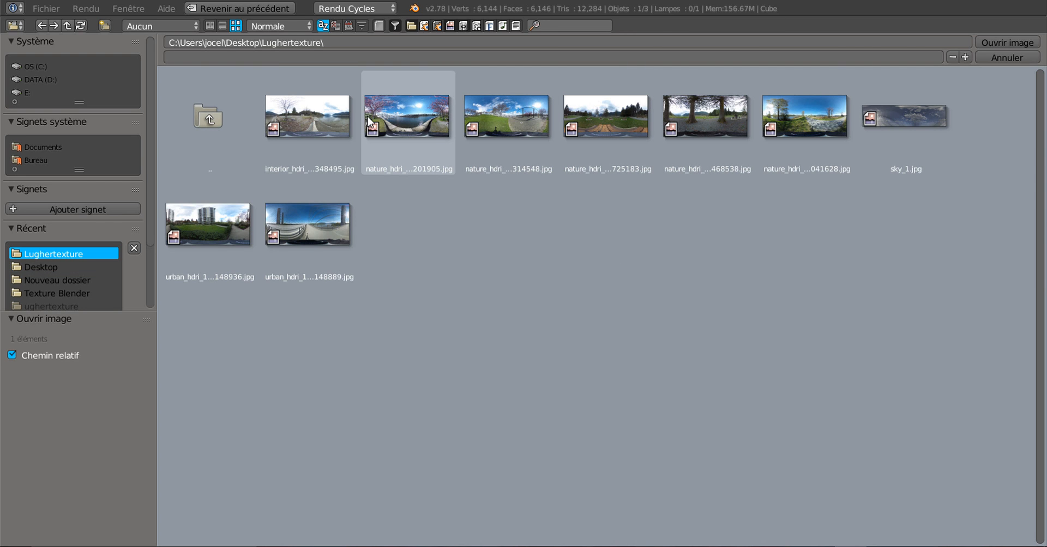
{"action": "left_click", "coordinate": [390, 117]}
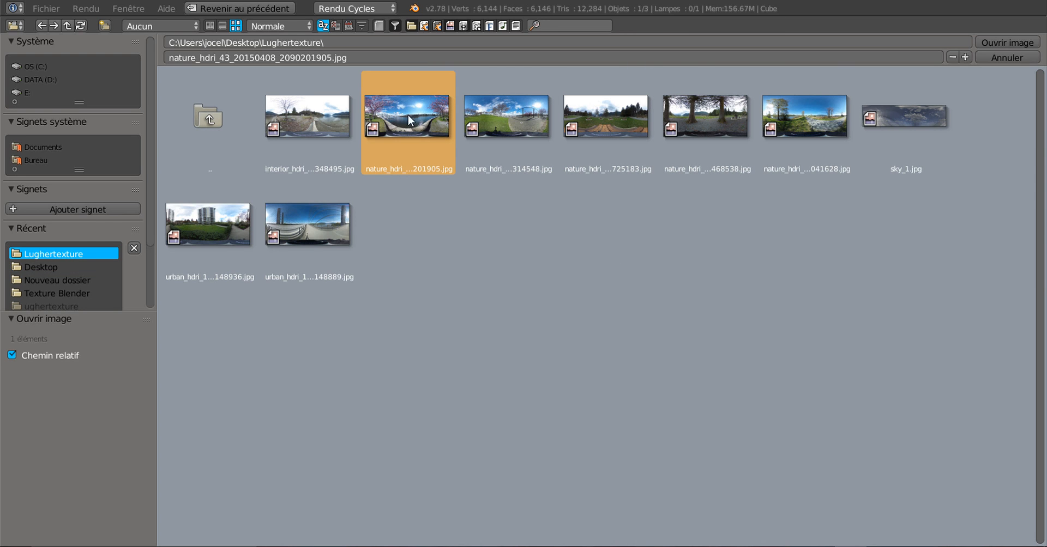
{"action": "left_click", "coordinate": [996, 44]}
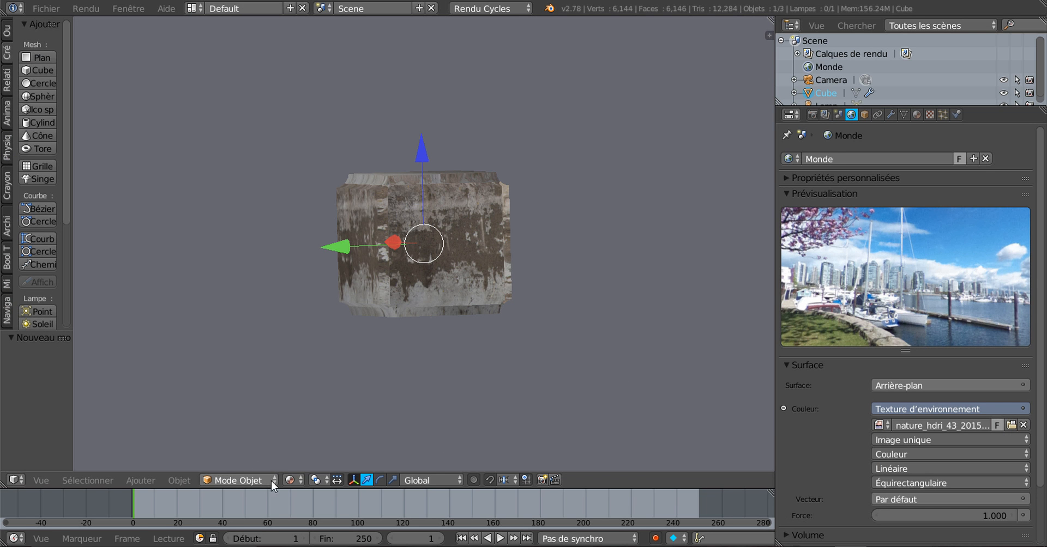
Switch the viewport to rendered shading and set the environment texture's vector to Generated texture coordinates
{"action": "left_click", "coordinate": [287, 482]}
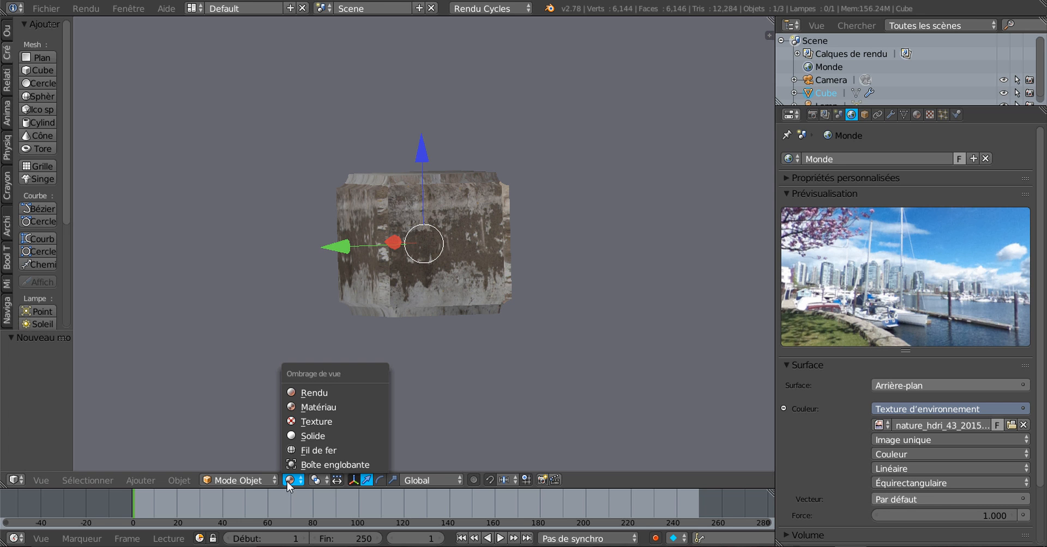
{"action": "left_click", "coordinate": [294, 393]}
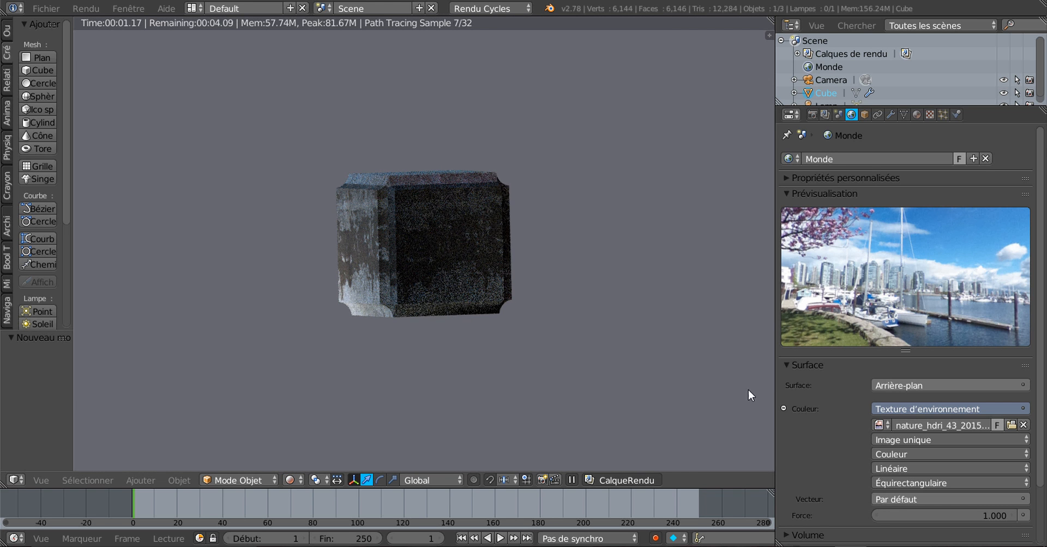
{"action": "scroll", "coordinate": [833, 446], "scroll_direction": "down", "scroll_amount": 2}
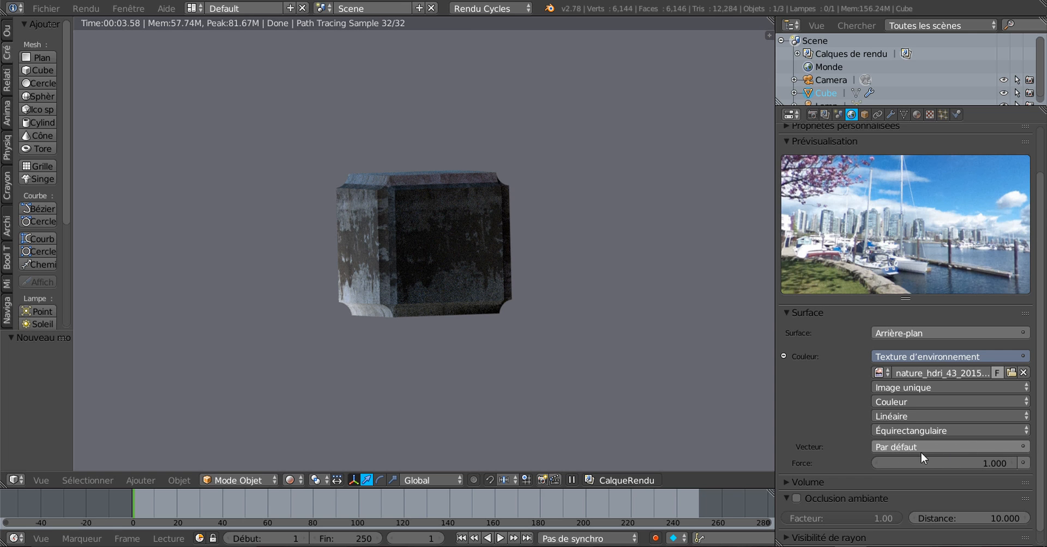
{"action": "left_click", "coordinate": [1021, 447]}
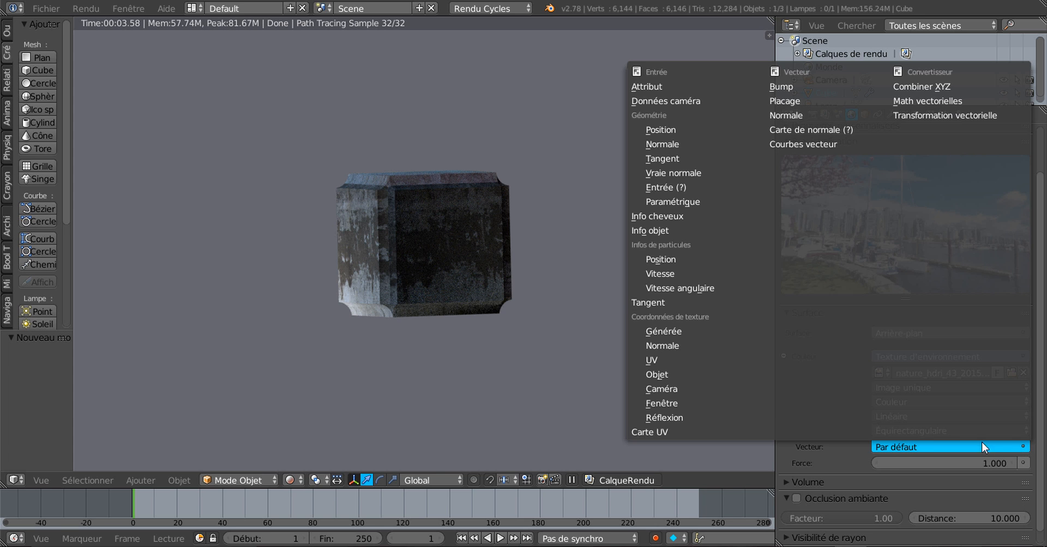
{"action": "left_click", "coordinate": [662, 403]}
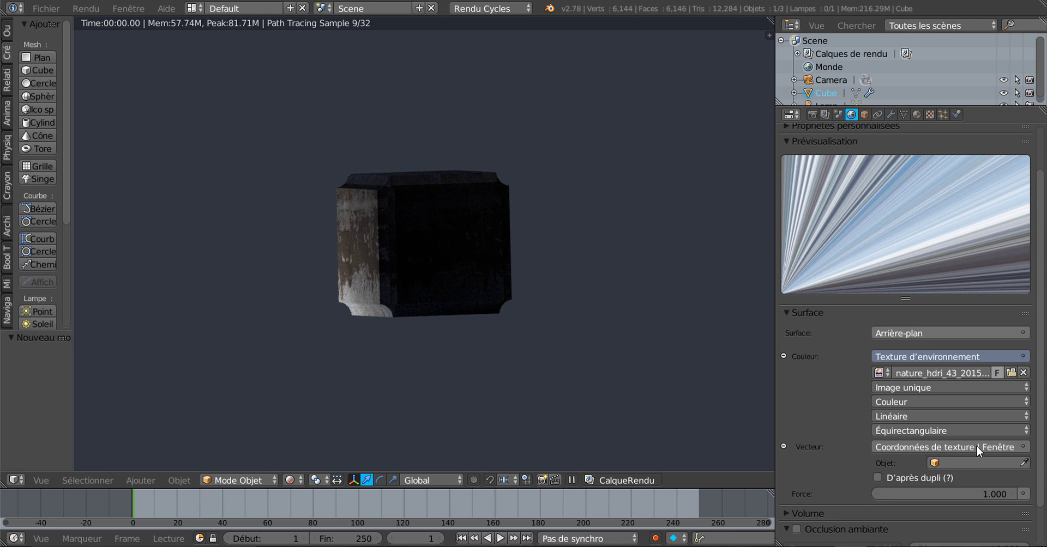
{"action": "left_click", "coordinate": [976, 447]}
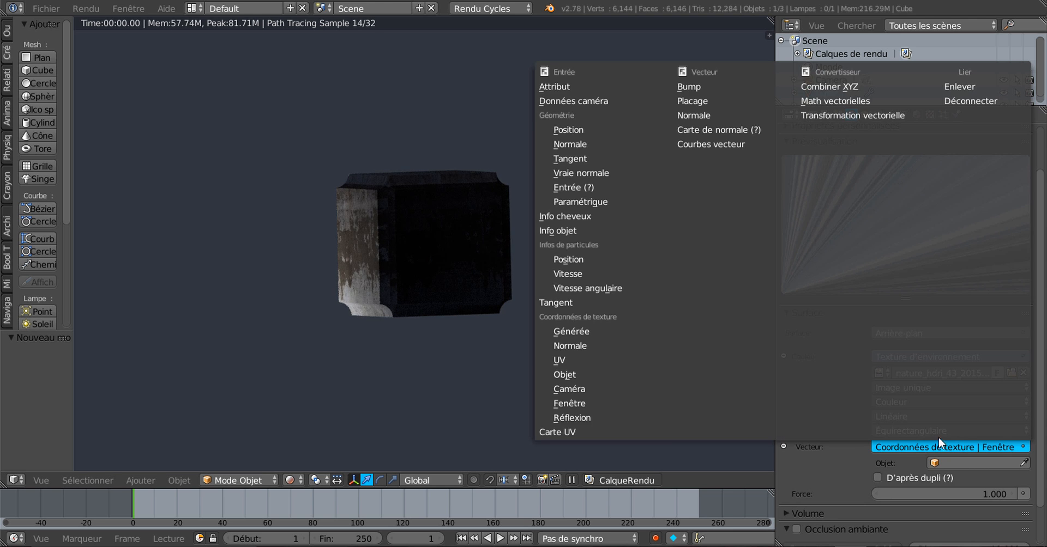
{"action": "left_click", "coordinate": [587, 329]}
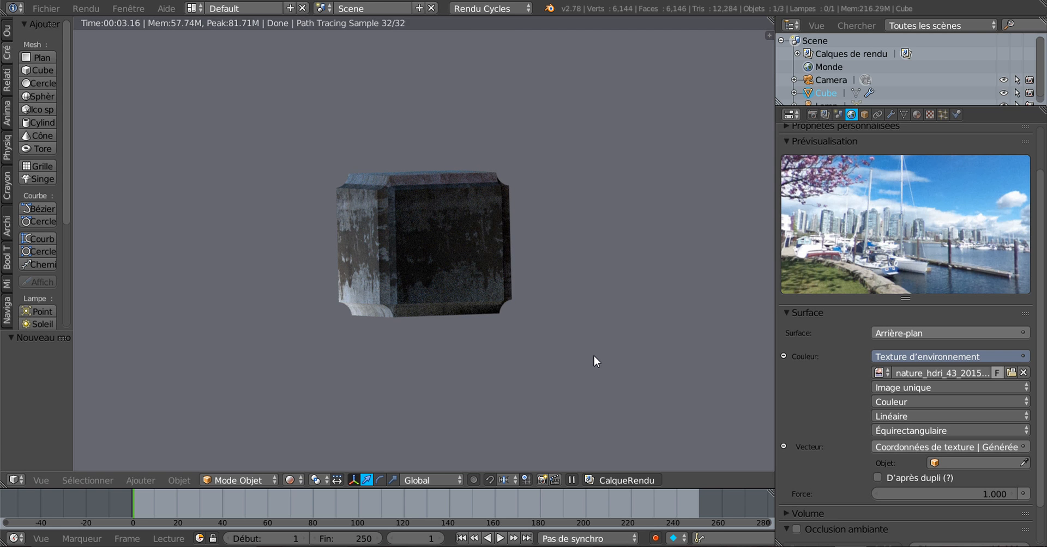
Look through the camera and examine the rendered cube against the panorama at different zoom levels
{"action": "key", "text": "KP_0"}
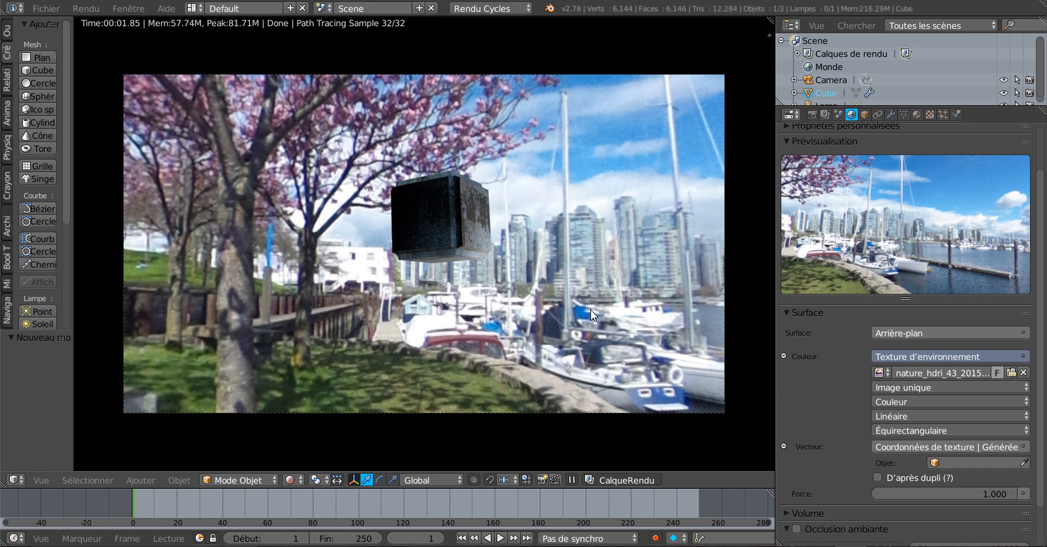
{"action": "scroll", "coordinate": [587, 310], "scroll_direction": "up", "scroll_amount": 1}
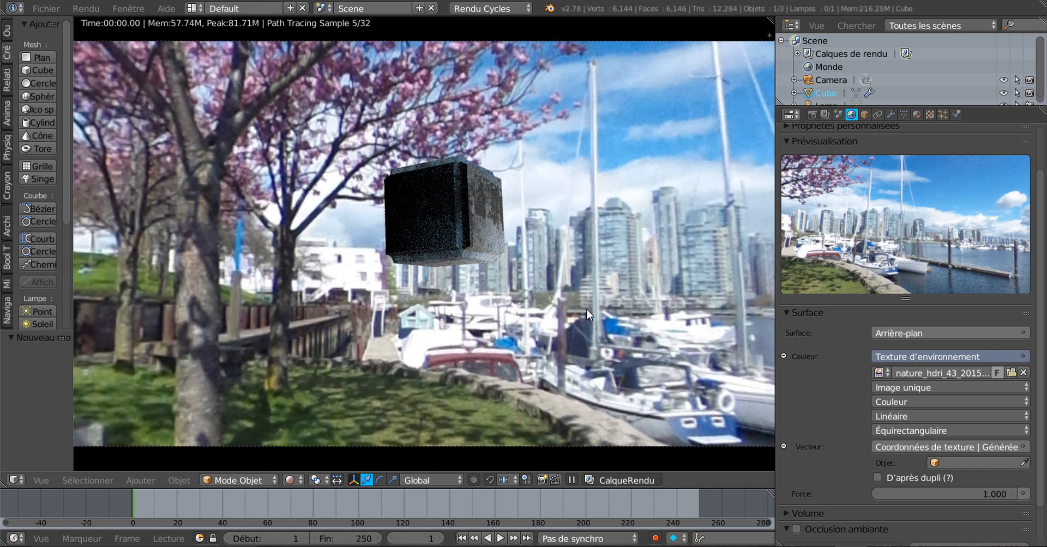
{"action": "scroll", "coordinate": [587, 309], "scroll_direction": "down", "scroll_amount": 2}
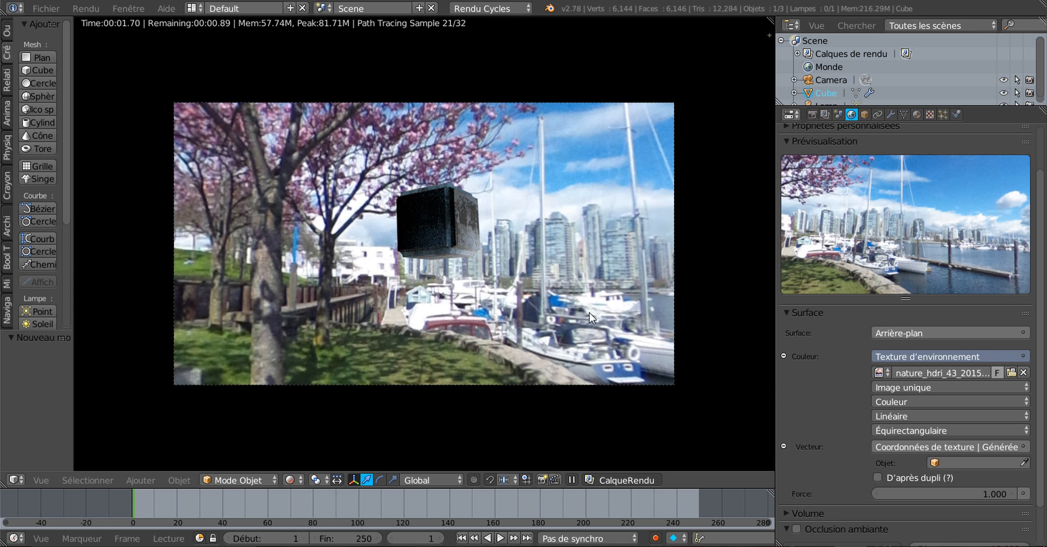
{"action": "scroll", "coordinate": [589, 313], "scroll_direction": "up", "scroll_amount": 1}
{"action": "scroll", "coordinate": [589, 312], "scroll_direction": "down", "scroll_amount": 2}
{"action": "scroll", "coordinate": [589, 313], "scroll_direction": "up", "scroll_amount": 1}
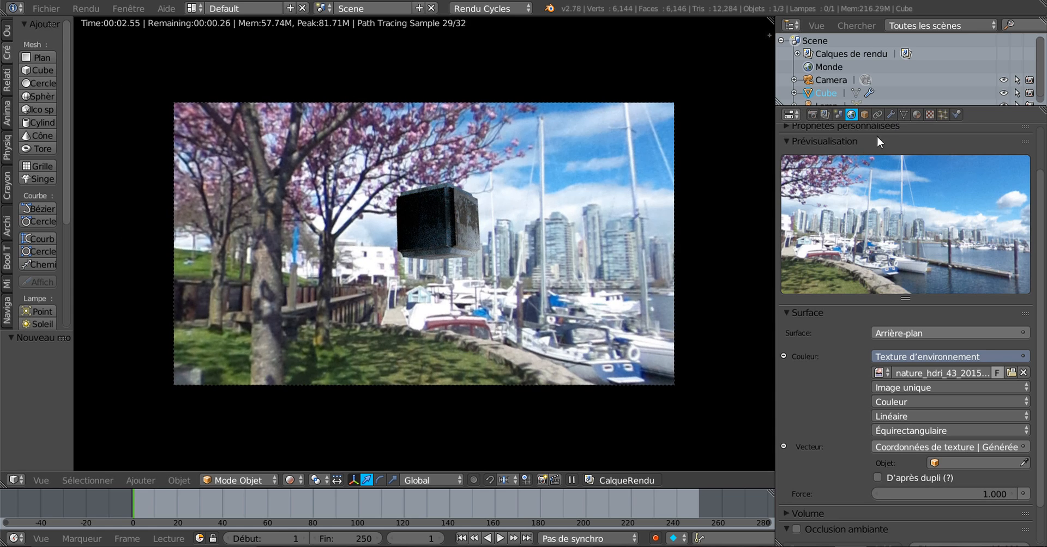
{"action": "scroll", "coordinate": [646, 268], "scroll_direction": "down", "scroll_amount": 1}
{"action": "scroll", "coordinate": [647, 268], "scroll_direction": "up", "scroll_amount": 1}
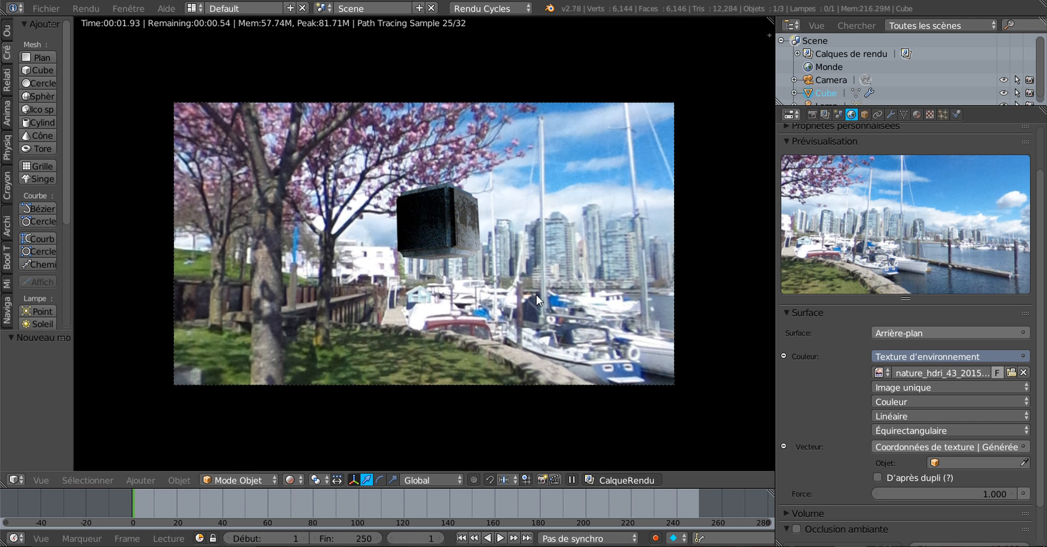
{"action": "scroll", "coordinate": [607, 267], "scroll_direction": "down", "scroll_amount": 1}
{"action": "scroll", "coordinate": [608, 267], "scroll_direction": "up", "scroll_amount": 1}
Select the camera and set its passe-partout alpha to 0.000 to show the panorama outside the frame
{"action": "left_click", "coordinate": [836, 78]}
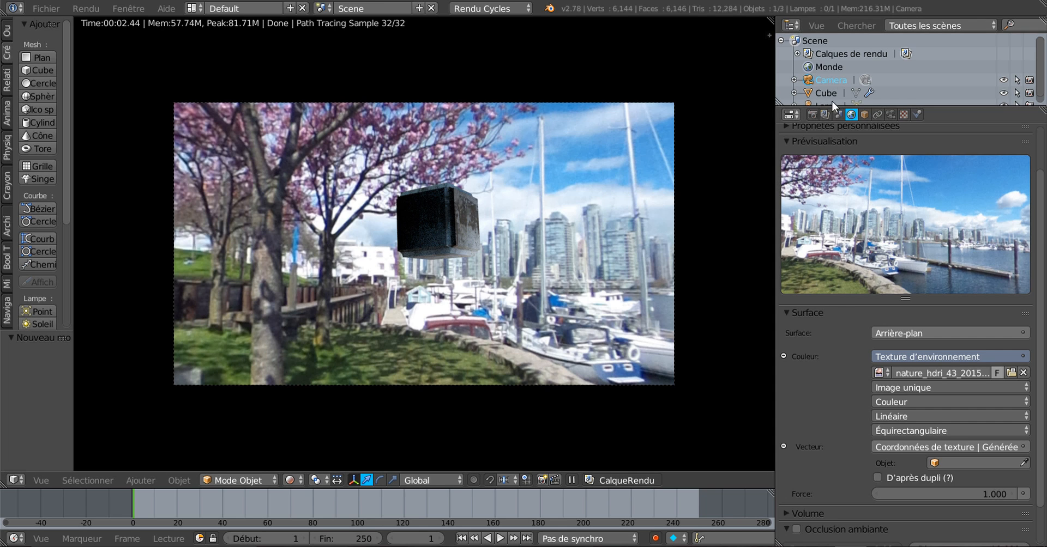
{"action": "left_click", "coordinate": [888, 114]}
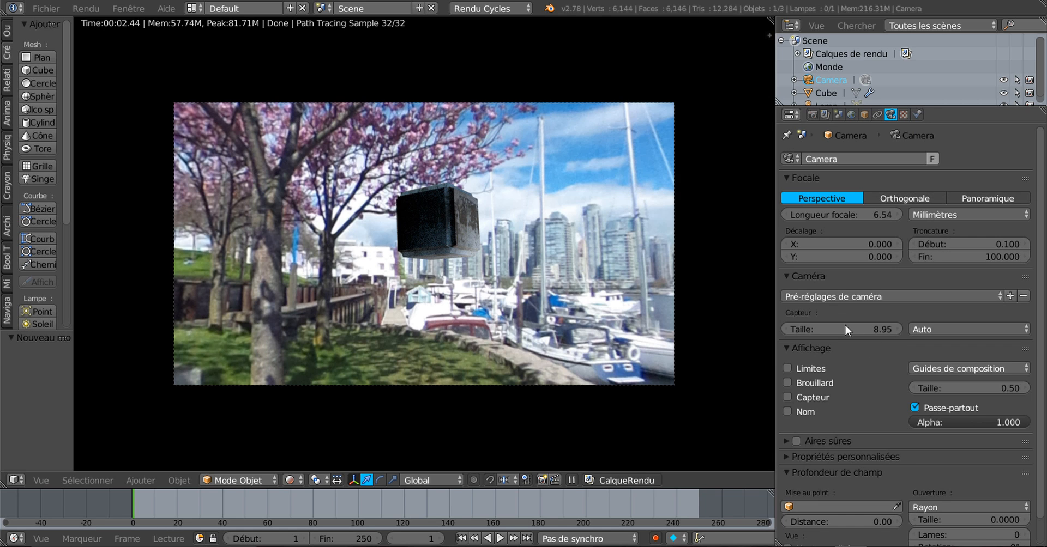
{"action": "scroll", "coordinate": [825, 272], "scroll_direction": "down", "scroll_amount": 2}
{"action": "scroll", "coordinate": [825, 273], "scroll_direction": "up", "scroll_amount": 2}
{"action": "left_click_drag", "start_coordinate": [937, 422], "coordinate": [911, 420]}
{"action": "scroll", "coordinate": [541, 303], "scroll_direction": "down", "scroll_amount": 2}
{"action": "scroll", "coordinate": [541, 303], "scroll_direction": "down", "scroll_amount": 5}
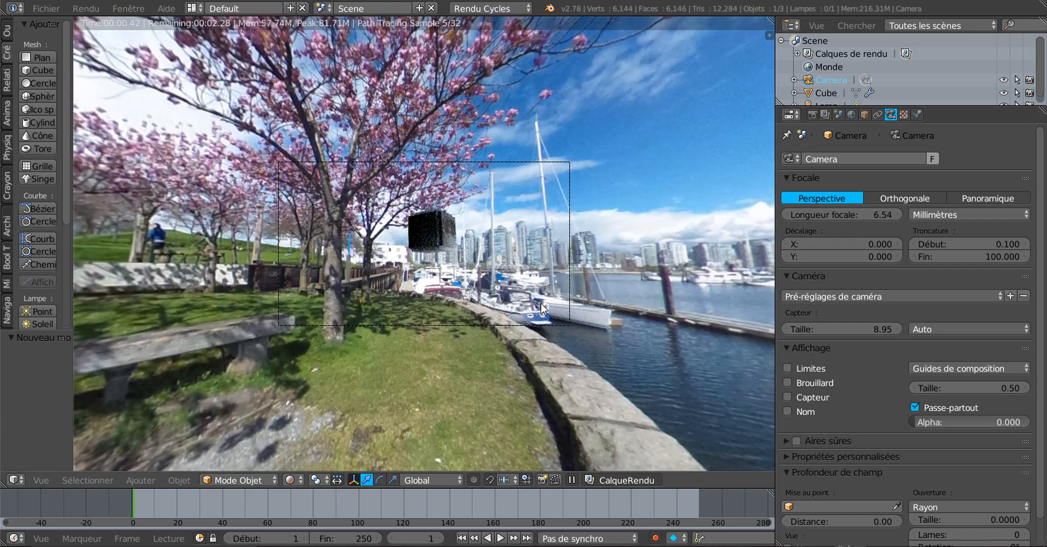
{"action": "scroll", "coordinate": [541, 303], "scroll_direction": "up", "scroll_amount": 7}
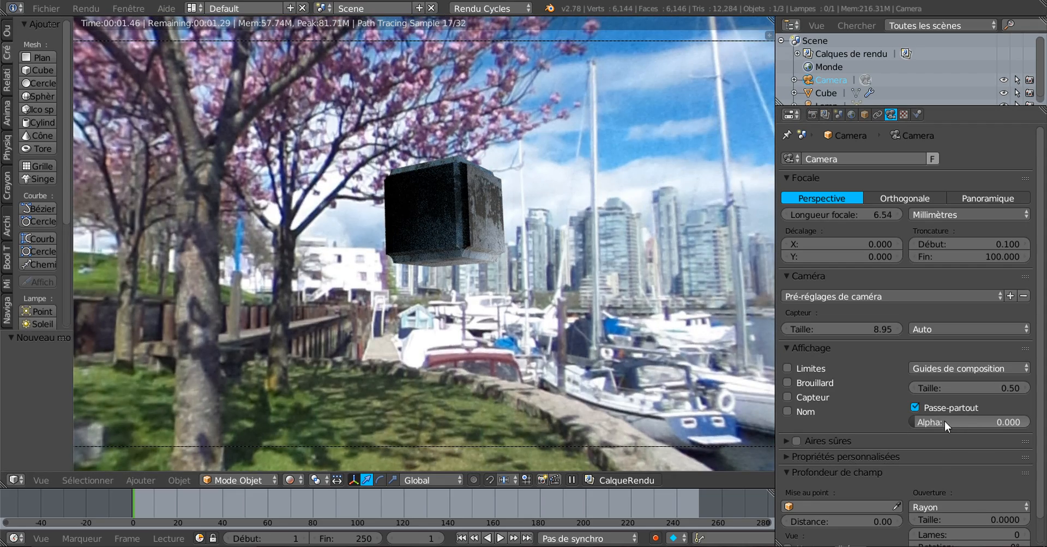
Set the camera's passe-partout alpha to 0.554 and check the shaded area around the frame
{"action": "left_click_drag", "start_coordinate": [923, 415], "coordinate": [989, 418]}
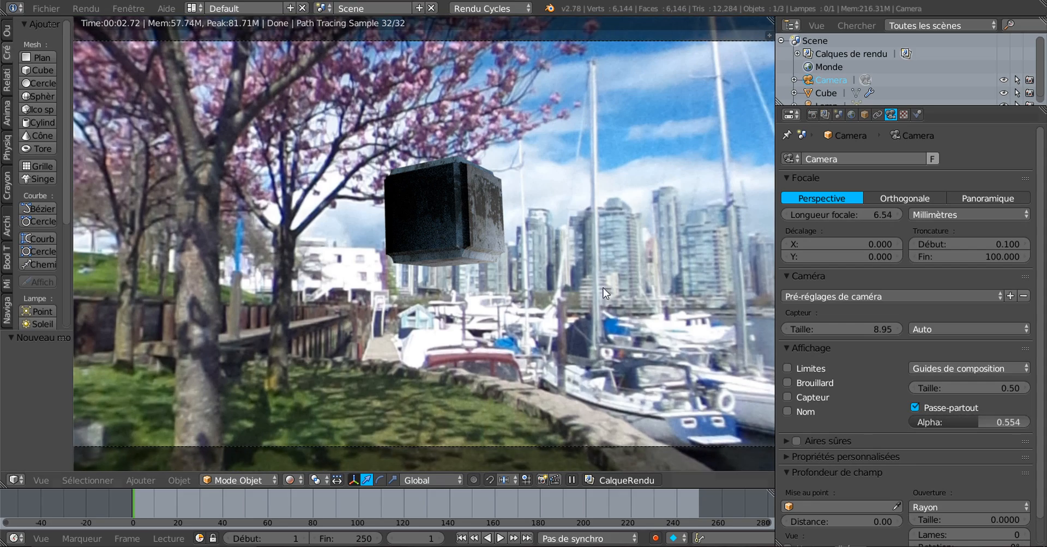
{"action": "scroll", "coordinate": [557, 269], "scroll_direction": "down", "scroll_amount": 4}
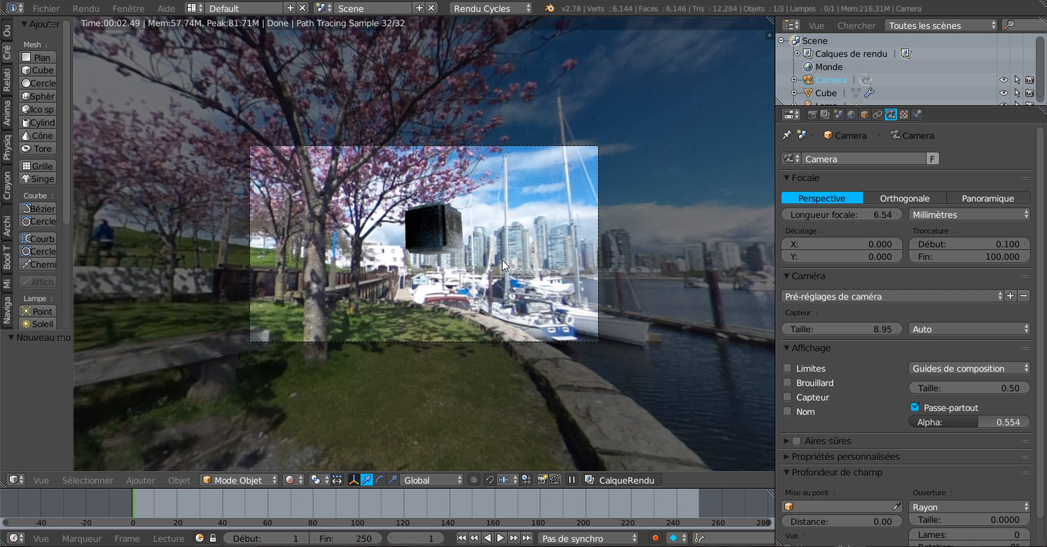
{"action": "scroll", "coordinate": [494, 283], "scroll_direction": "up", "scroll_amount": 2}
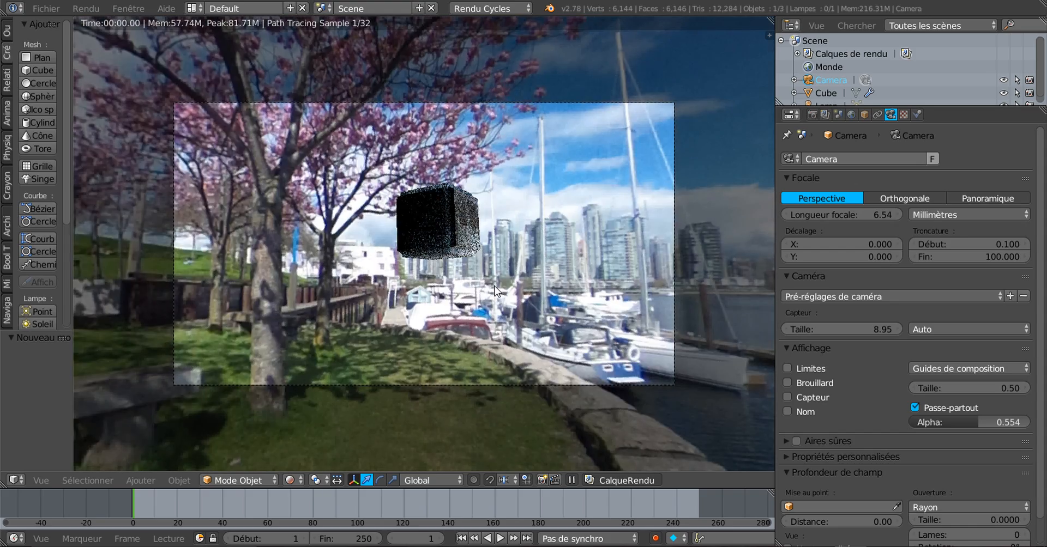
{"action": "scroll", "coordinate": [495, 284], "scroll_direction": "down", "scroll_amount": 2}
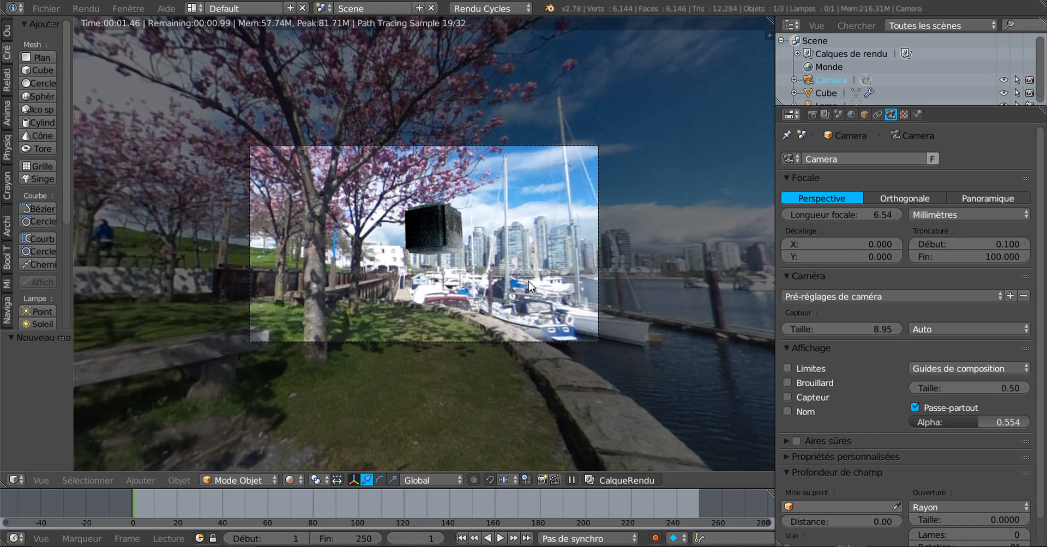
{"action": "scroll", "coordinate": [528, 281], "scroll_direction": "up", "scroll_amount": 2}
{"action": "scroll", "coordinate": [528, 282], "scroll_direction": "down", "scroll_amount": 1}
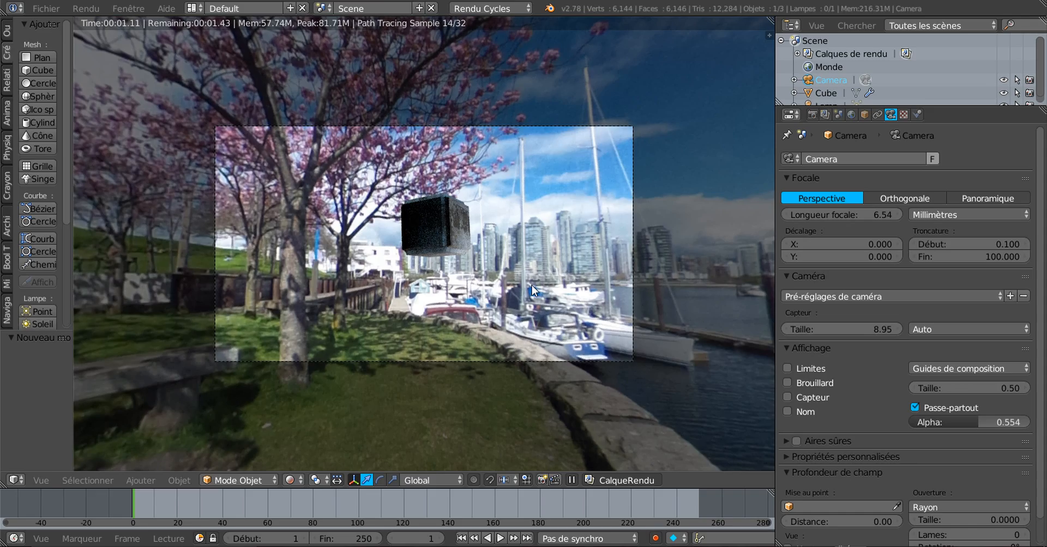
Try a trackball rotation of the camera to look around the panorama
{"action": "key", "text": "r"}
{"action": "key", "text": "r"}
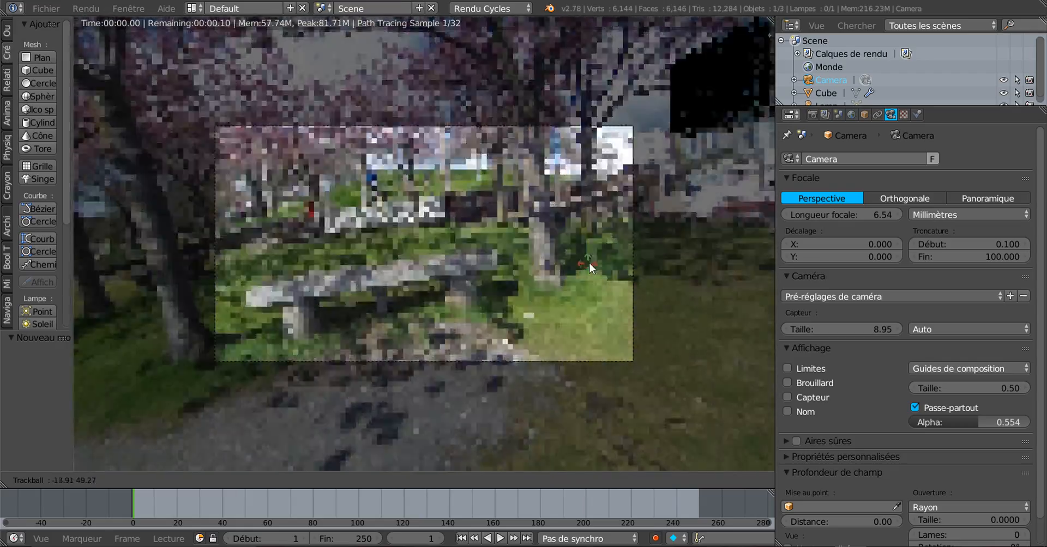
{"action": "left_click", "coordinate": [563, 335]}
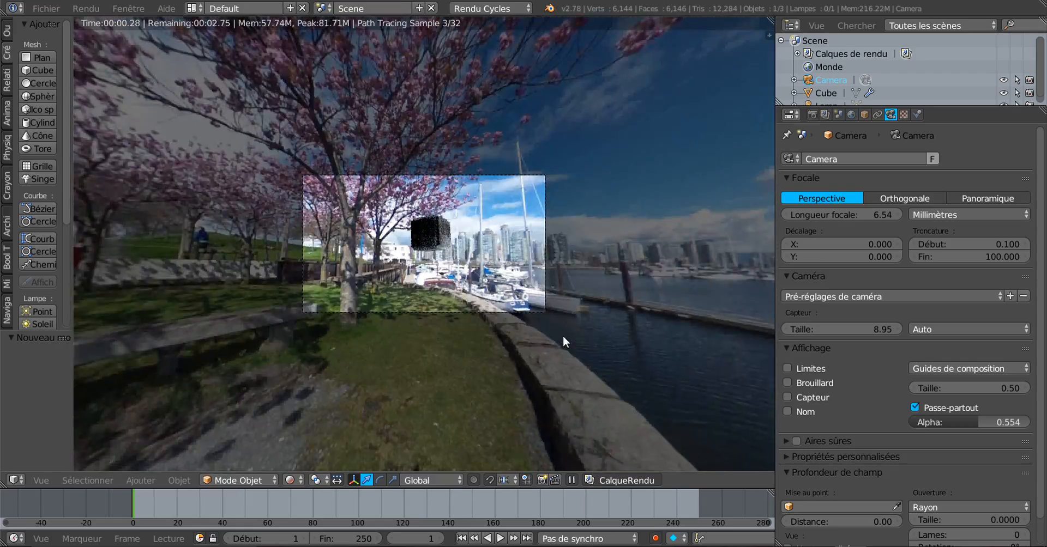
Set the camera's focal length to 1.88 mm for a much wider view of the panorama
{"action": "scroll", "coordinate": [562, 335], "scroll_direction": "up", "scroll_amount": 2}
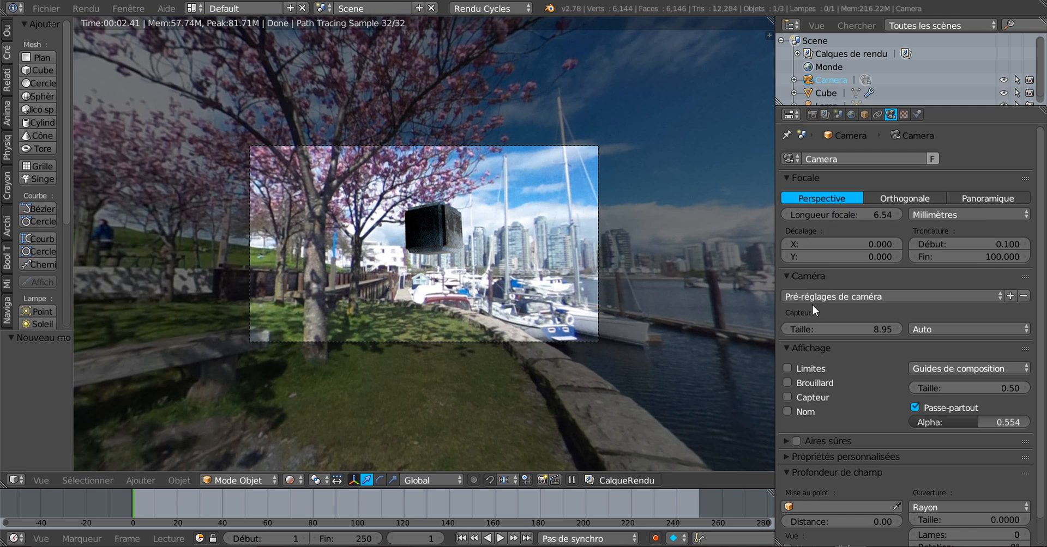
{"action": "left_click_drag", "start_coordinate": [859, 214], "coordinate": [802, 215]}
{"action": "scroll", "coordinate": [420, 320], "scroll_direction": "up", "scroll_amount": 2}
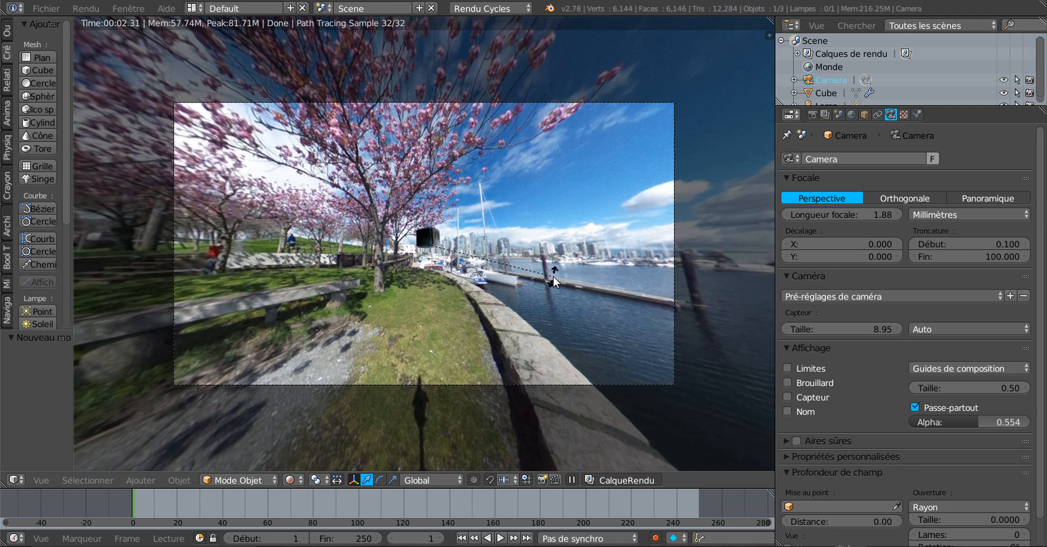
Try another trackball rotation of the camera to look around the panorama in the wide view
{"action": "key", "text": "r"}
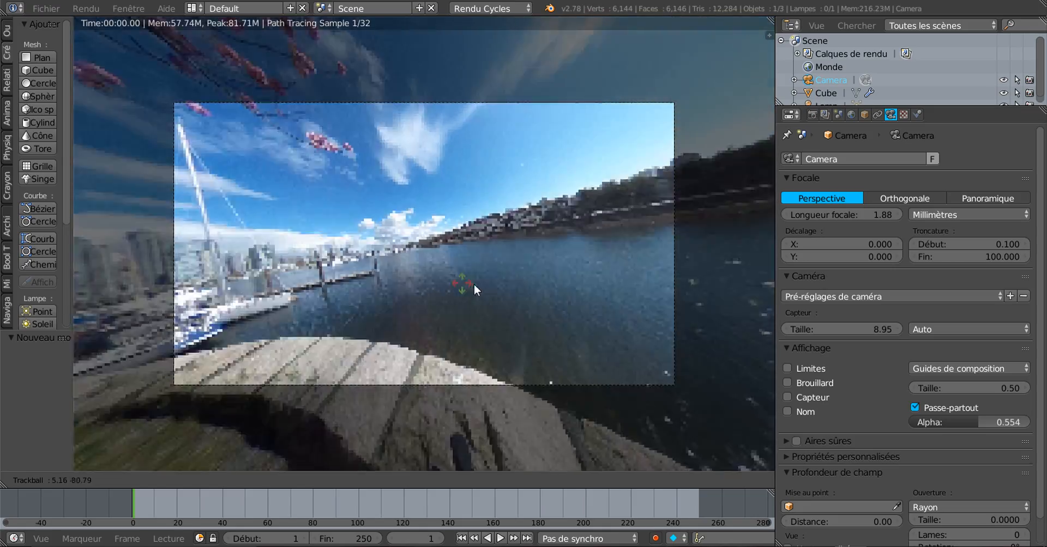
{"action": "left_click", "coordinate": [619, 263]}
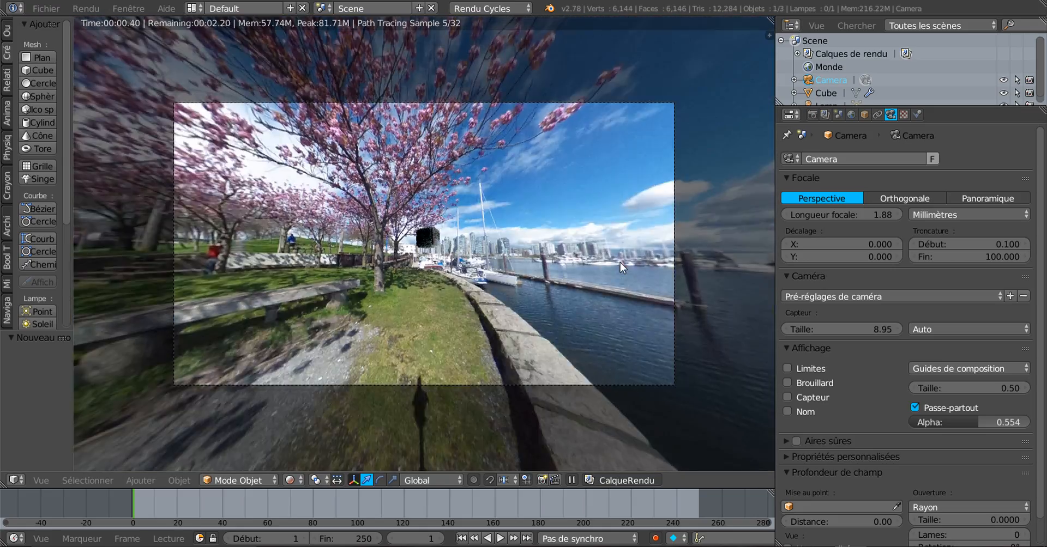
{"action": "scroll", "coordinate": [620, 263], "scroll_direction": "down", "scroll_amount": 3}
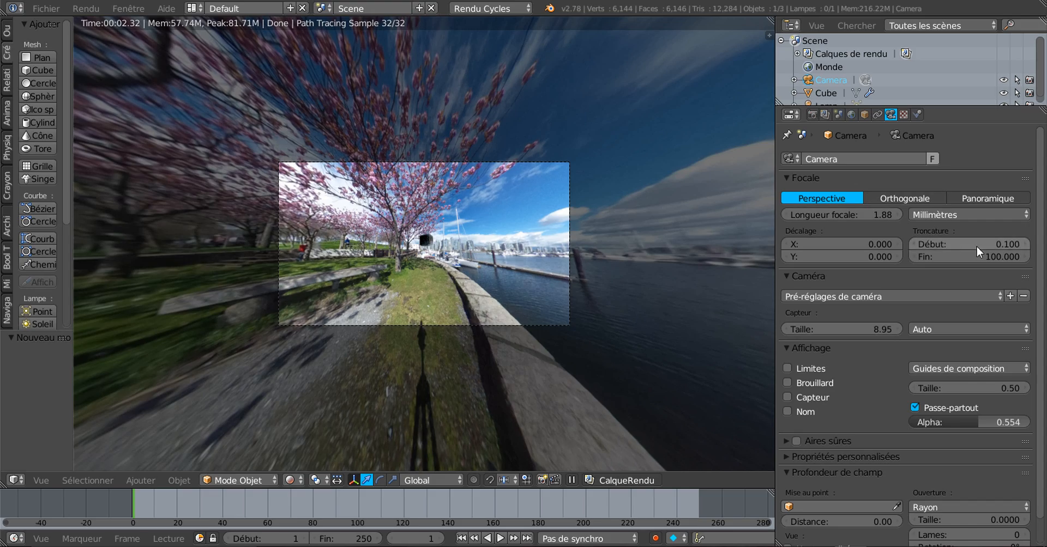
Set the camera's focal length to 11.10 mm and try rotating the camera about the global Z axis
{"action": "left_click_drag", "start_coordinate": [874, 215], "coordinate": [911, 215]}
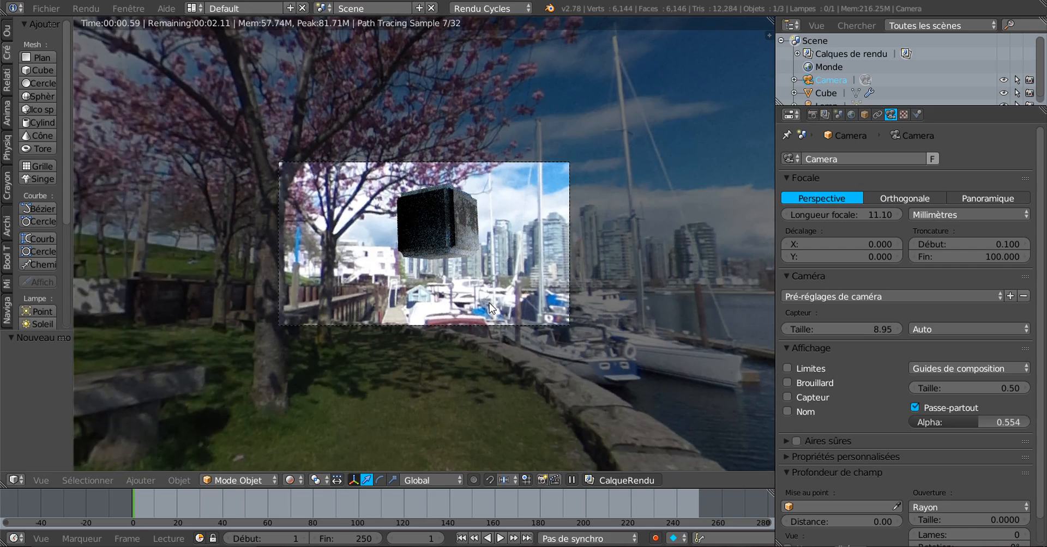
{"action": "scroll", "coordinate": [488, 304], "scroll_direction": "up", "scroll_amount": 2}
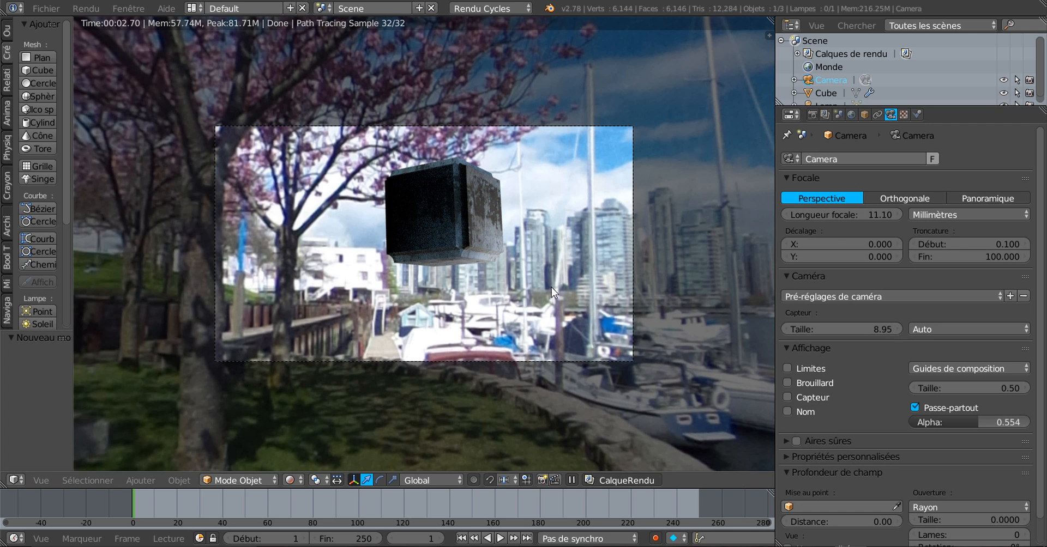
{"action": "key", "text": "r"}
{"action": "key", "text": "z"}
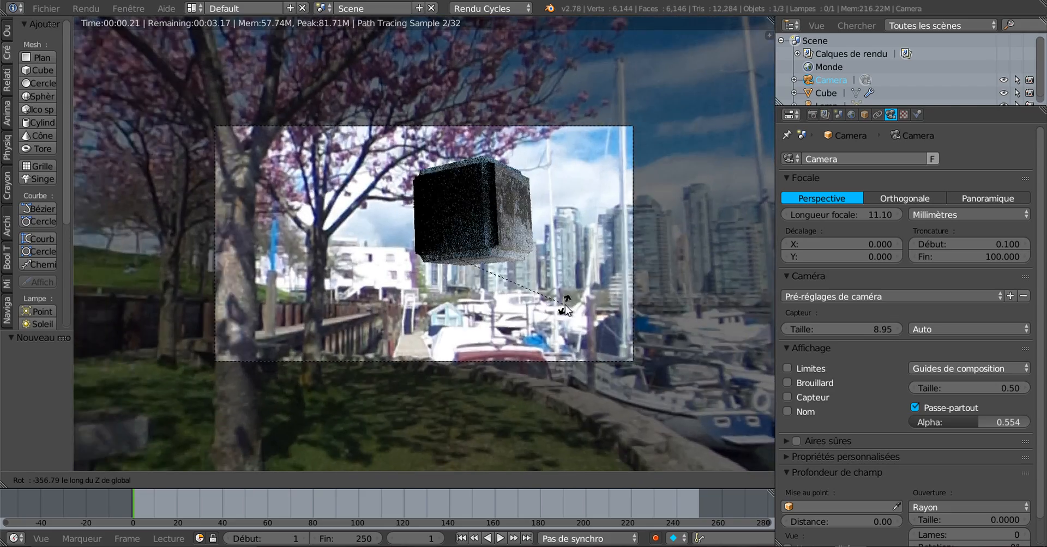
{"action": "left_click", "coordinate": [565, 299]}
Select the cube and scale it down uniformly to a factor of about 0.607
{"action": "right_click_drag", "start_coordinate": [423, 218], "coordinate": [396, 220]}
{"action": "scroll", "coordinate": [443, 268], "scroll_direction": "down", "scroll_amount": 4}
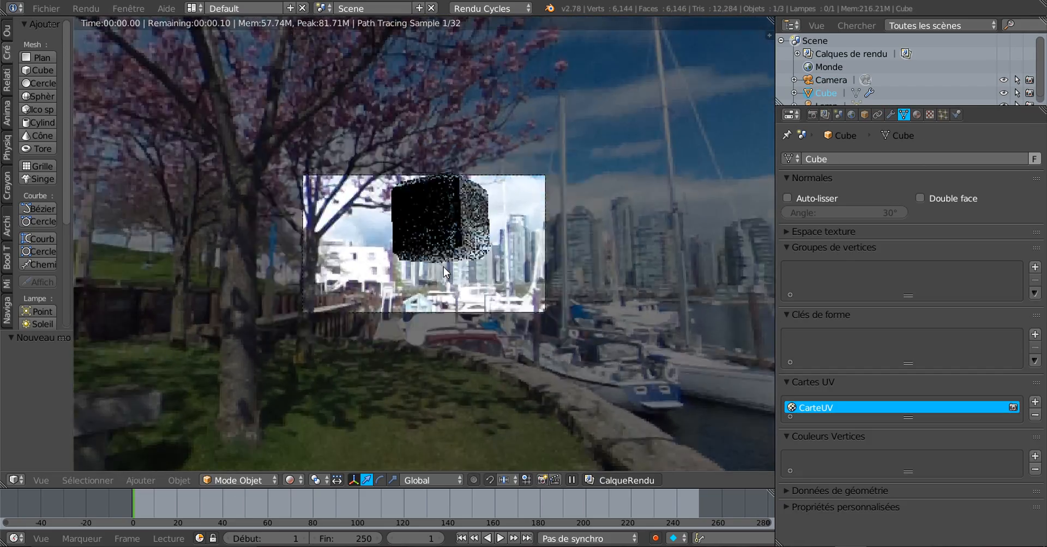
{"action": "scroll", "coordinate": [443, 267], "scroll_direction": "up", "scroll_amount": 3}
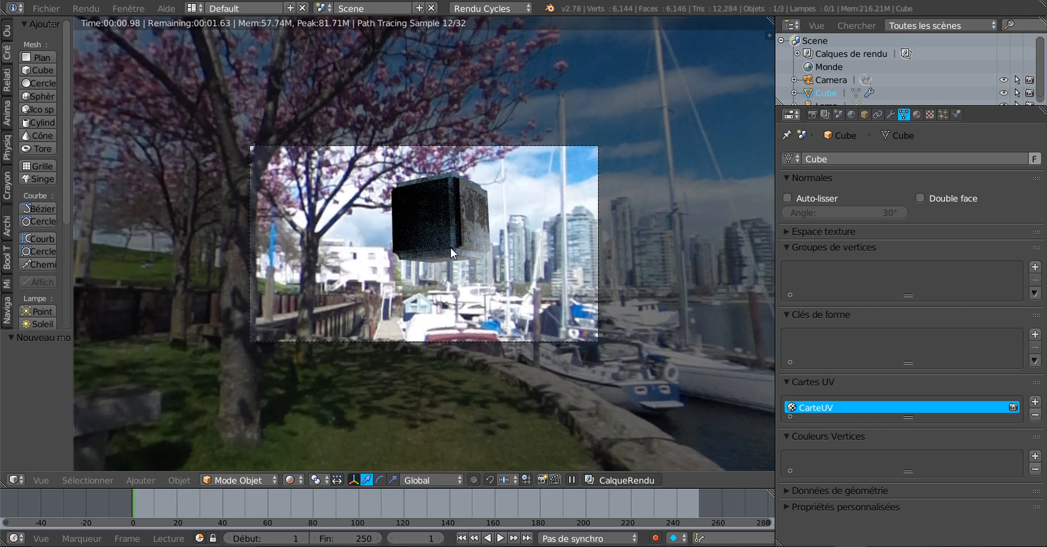
{"action": "key", "text": "s"}
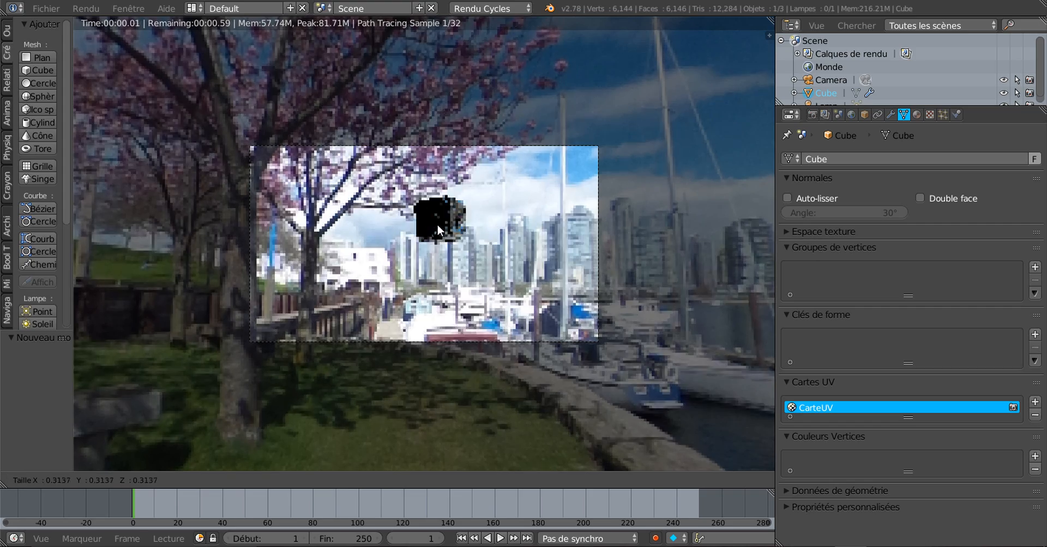
{"action": "left_click", "coordinate": [443, 239]}
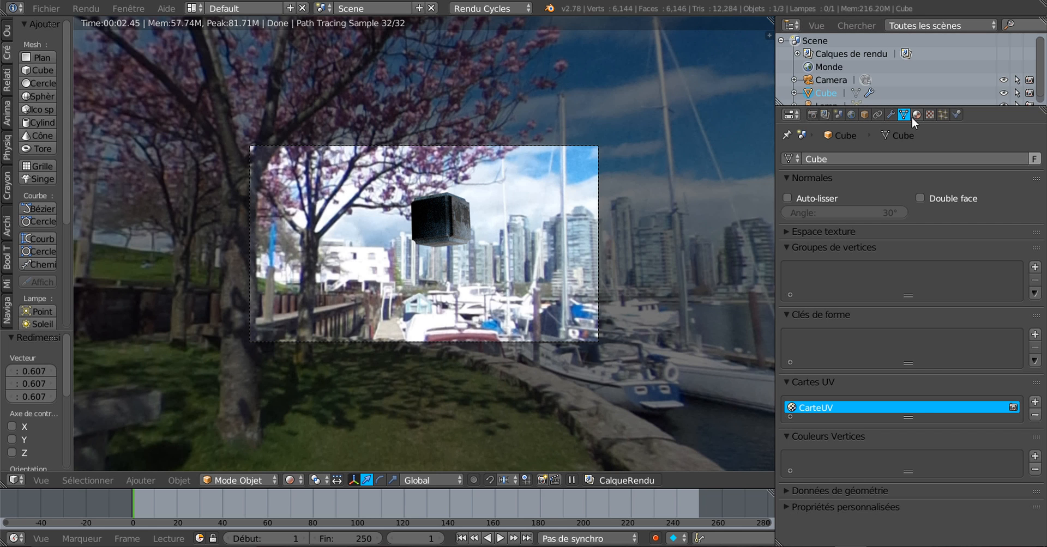
Select the camera and reduce its perspective focal length to 5.39 mm
{"action": "left_click", "coordinate": [824, 79]}
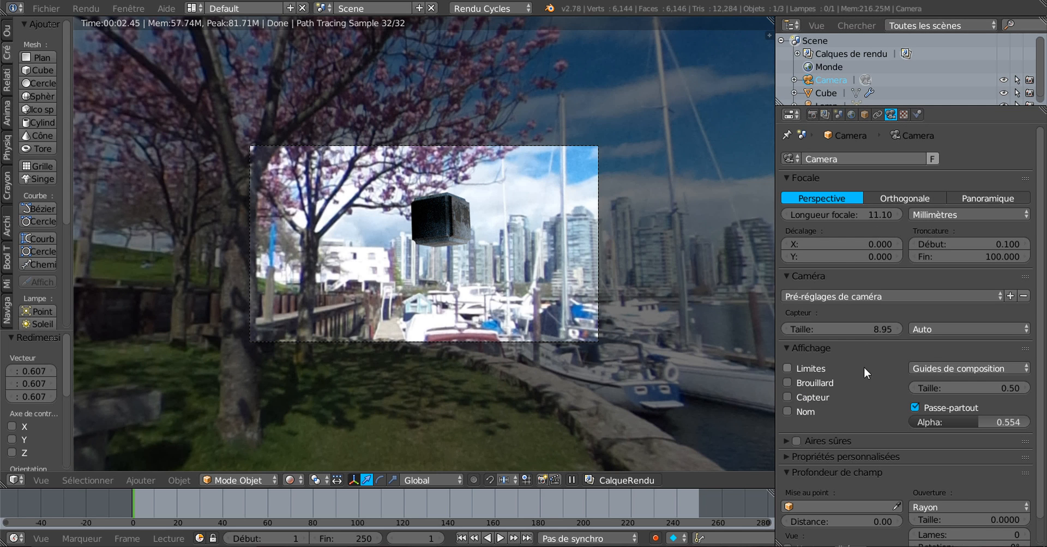
{"action": "left_click_drag", "start_coordinate": [854, 214], "coordinate": [812, 214]}
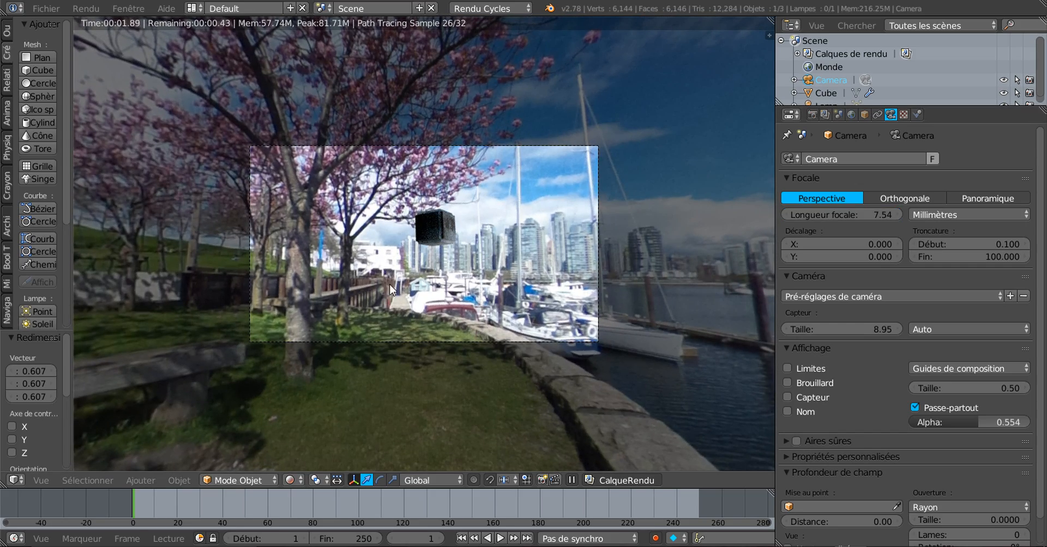
{"action": "scroll", "coordinate": [395, 281], "scroll_direction": "up", "scroll_amount": 2}
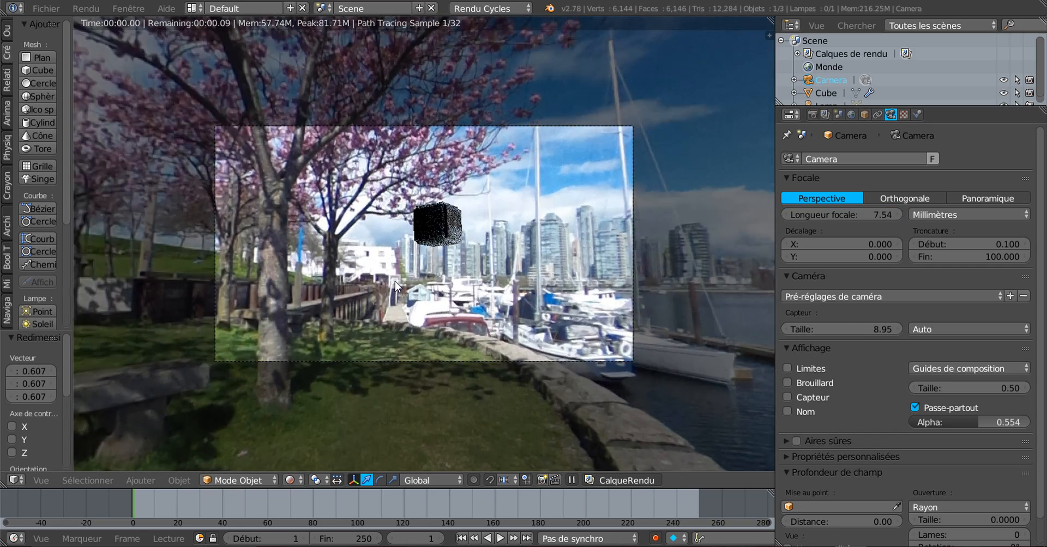
{"action": "mouse_move", "coordinate": [873, 213]}
{"action": "left_mouse_down"}
{"action": "mouse_move", "coordinate": [897, 214]}
{"action": "mouse_move", "coordinate": [853, 213]}
{"action": "left_mouse_up"}
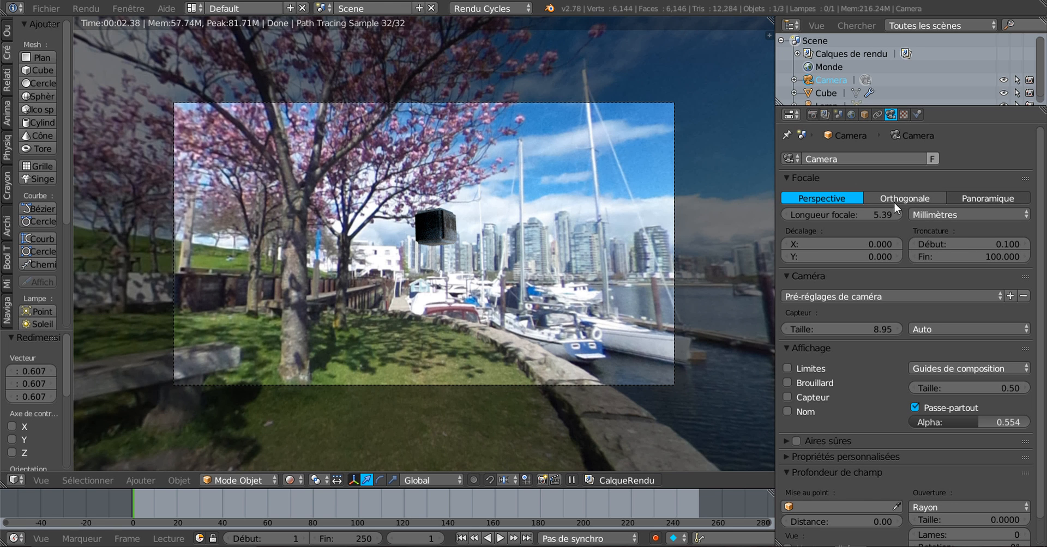
Change the camera lens to Panoramique with Fisheye équisolide and set its focal length to 6.78
{"action": "left_click", "coordinate": [984, 198]}
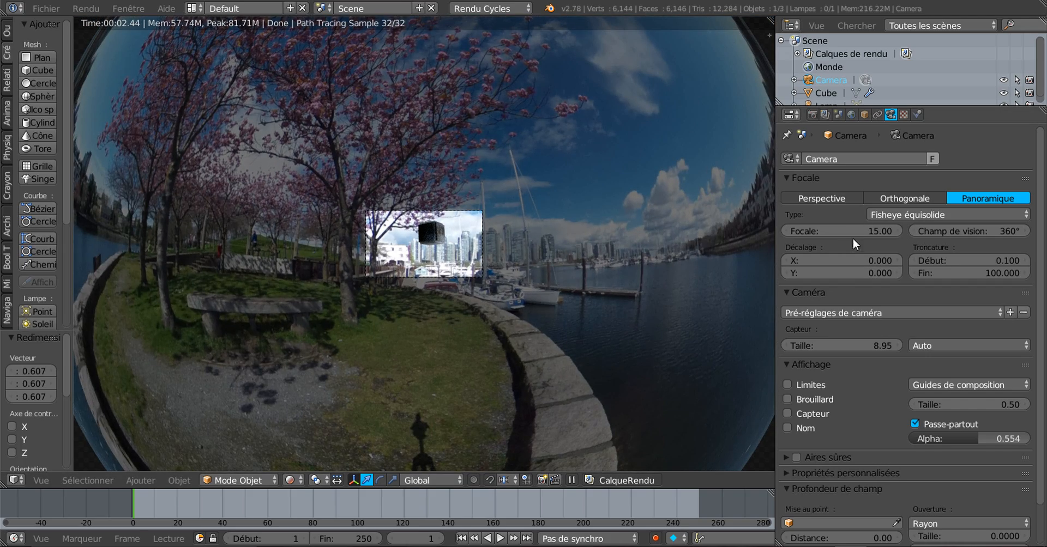
{"action": "left_click_drag", "start_coordinate": [865, 232], "coordinate": [819, 231]}
{"action": "scroll", "coordinate": [496, 279], "scroll_direction": "up", "scroll_amount": 2}
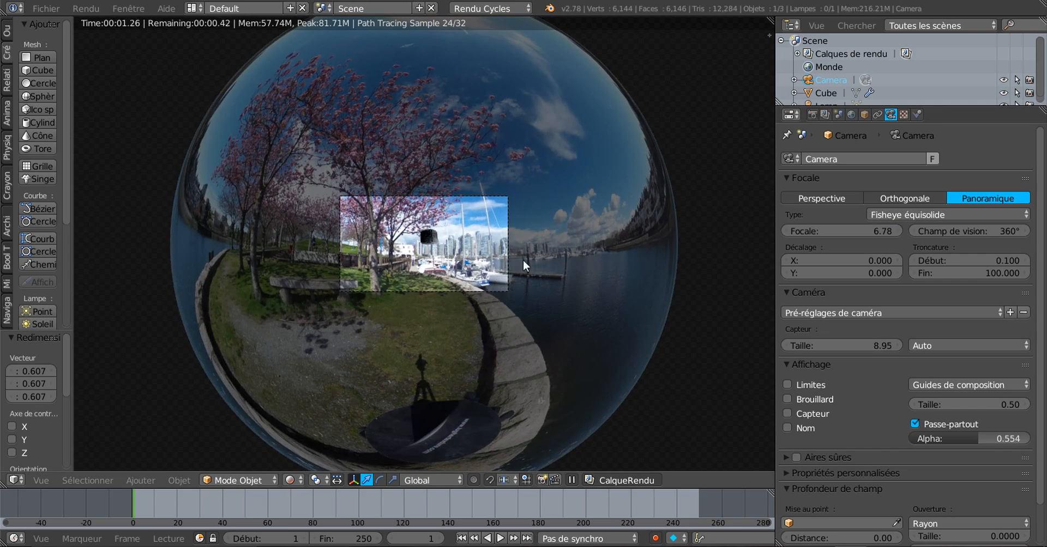
{"action": "scroll", "coordinate": [346, 299], "scroll_direction": "down", "scroll_amount": 2}
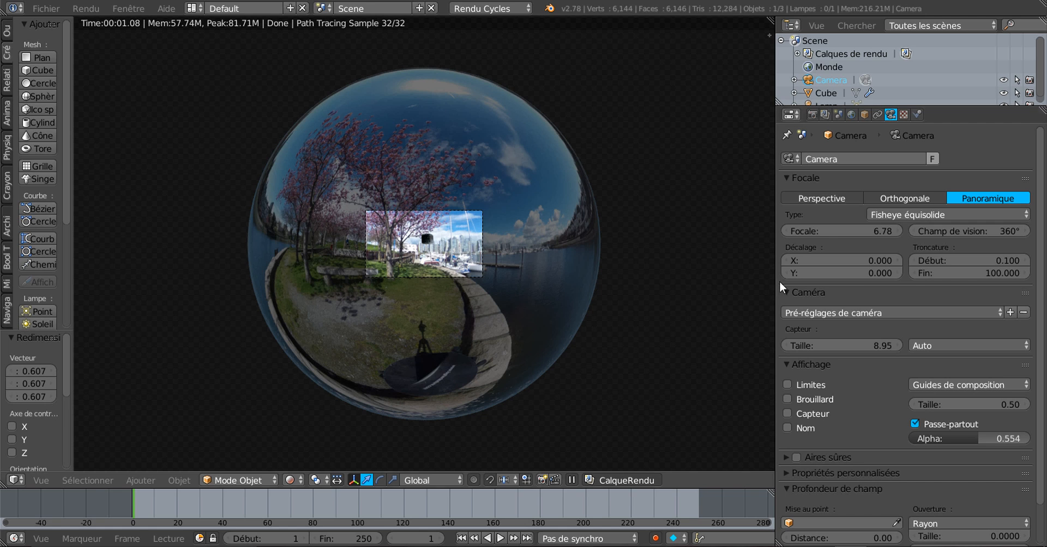
Try fisheye focal lengths of 1.74 and 2.79, and settle on 4.95
{"action": "left_click_drag", "start_coordinate": [831, 230], "coordinate": [770, 230]}
{"action": "scroll", "coordinate": [561, 293], "scroll_direction": "up", "scroll_amount": 5}
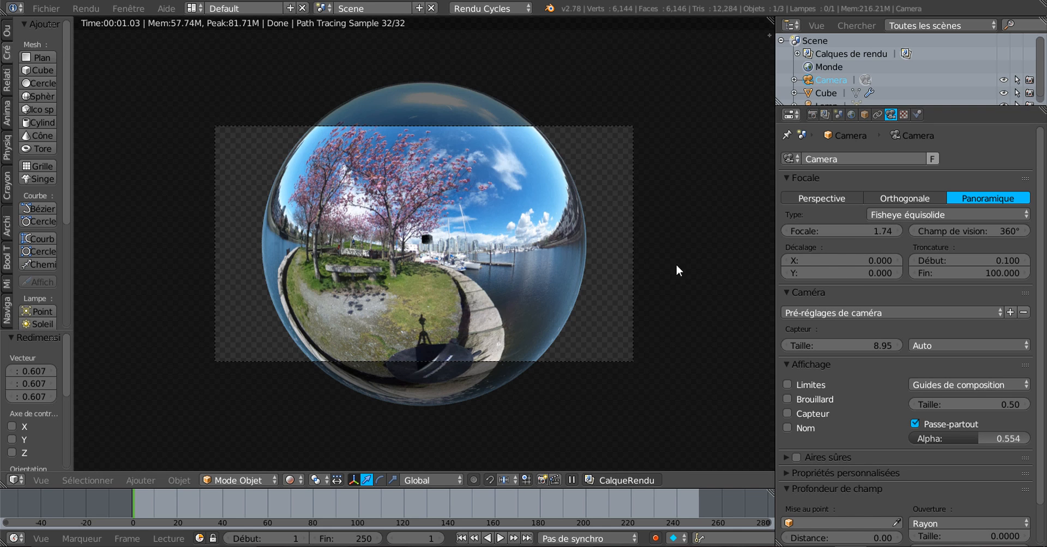
{"action": "left_click_drag", "start_coordinate": [866, 231], "coordinate": [962, 231]}
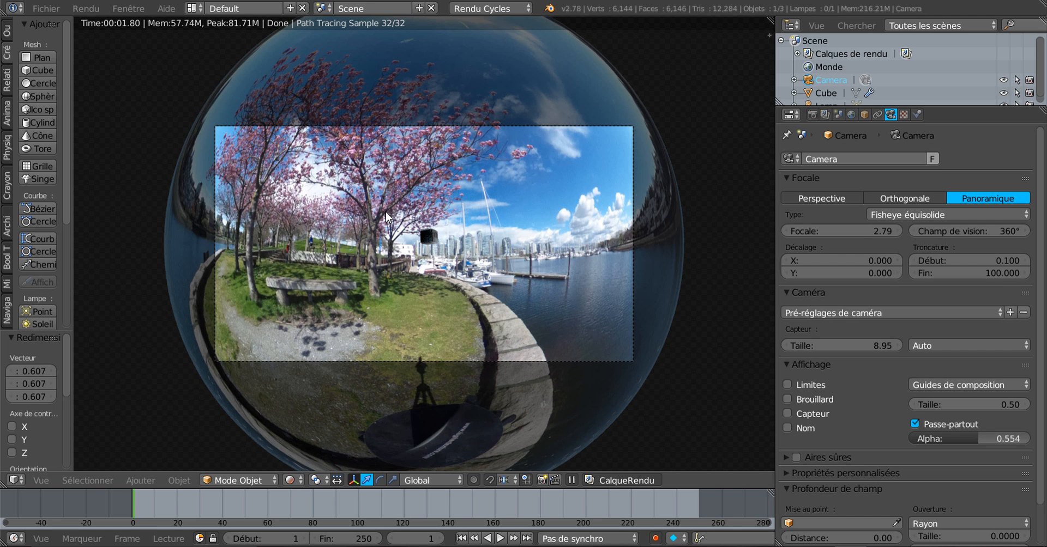
{"action": "mouse_move", "coordinate": [862, 232]}
{"action": "left_mouse_down"}
{"action": "mouse_move", "coordinate": [905, 232]}
{"action": "mouse_move", "coordinate": [872, 233]}
{"action": "left_mouse_up"}
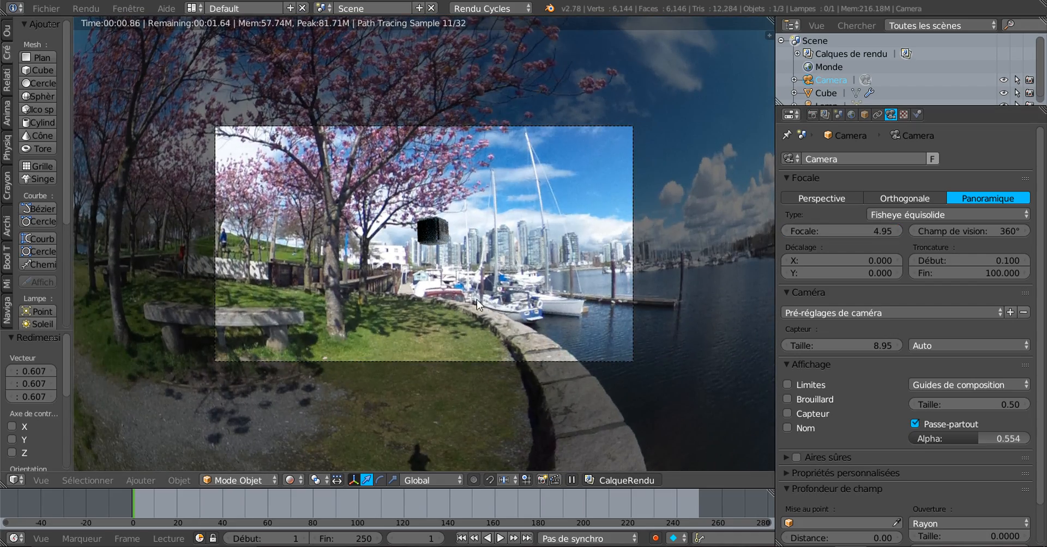
{"action": "scroll", "coordinate": [485, 332], "scroll_direction": "up", "scroll_amount": 1}
{"action": "scroll", "coordinate": [485, 332], "scroll_direction": "down", "scroll_amount": 1}
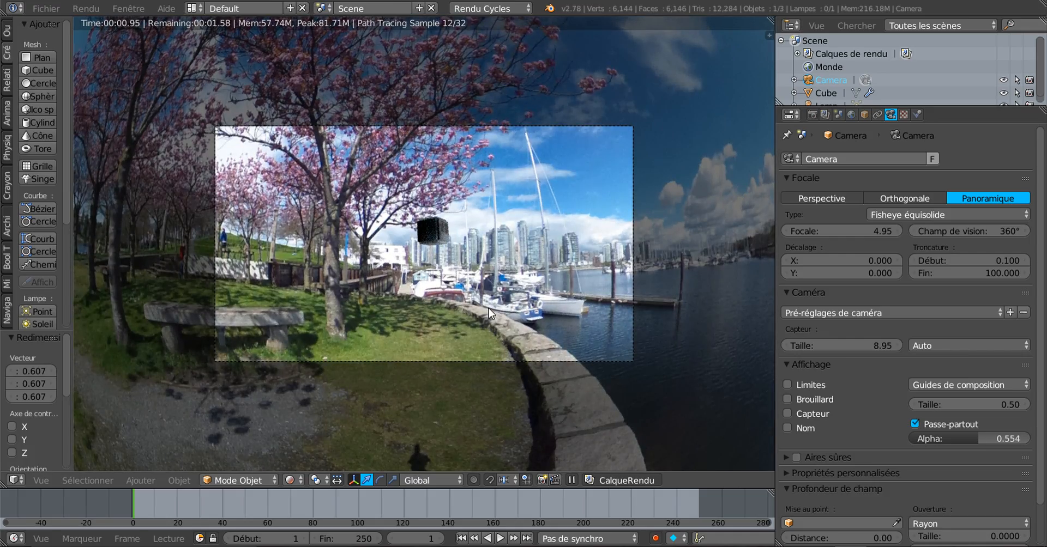
Try rotating the camera about the global Z axis to look around the fisheye panorama
{"action": "key", "text": "r"}
{"action": "key", "text": "z"}
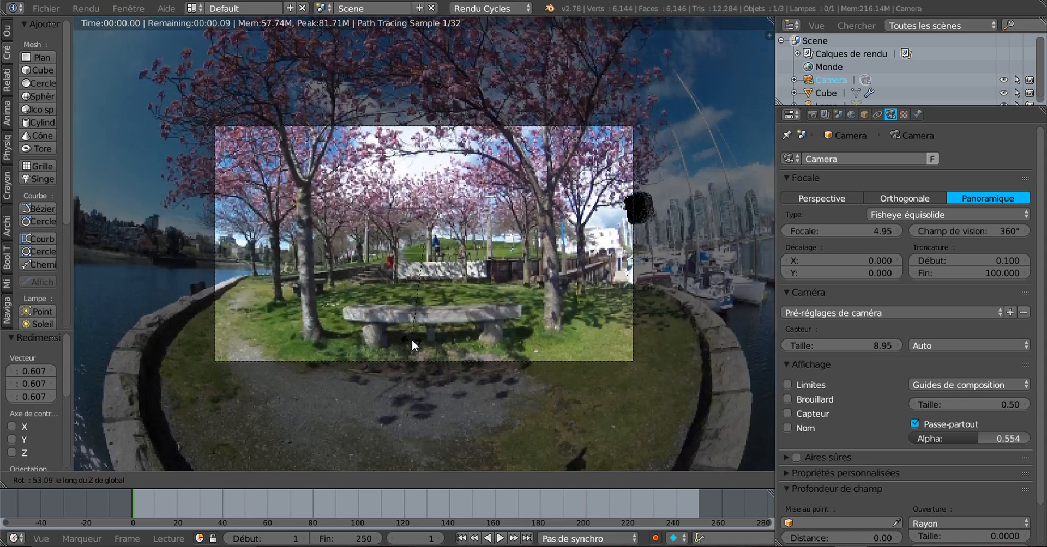
{"action": "left_click", "coordinate": [411, 339]}
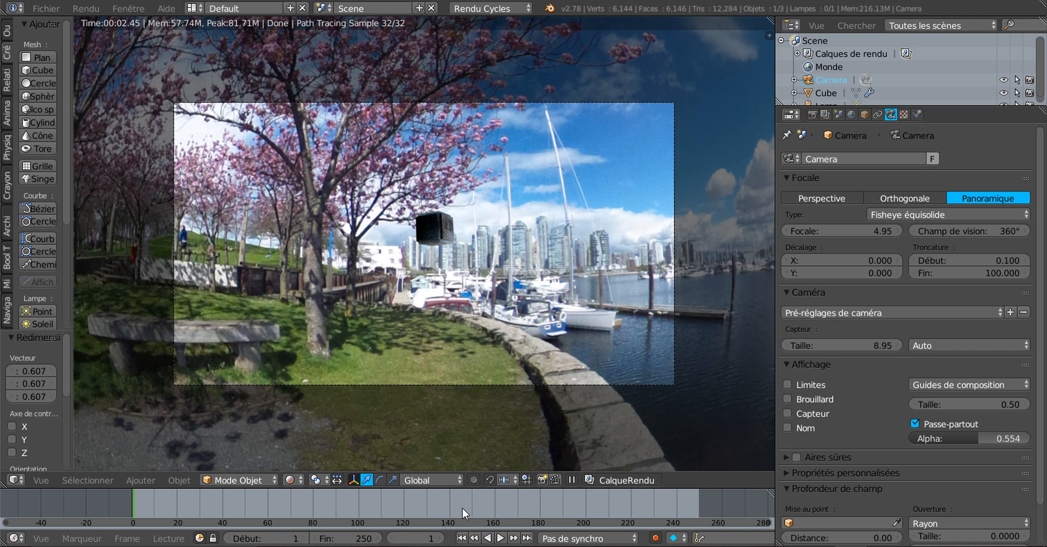
Widen the 3D viewport by narrowing the properties area, and fit the camera frame in it
{"action": "scroll", "coordinate": [575, 382], "scroll_direction": "up", "scroll_amount": 1}
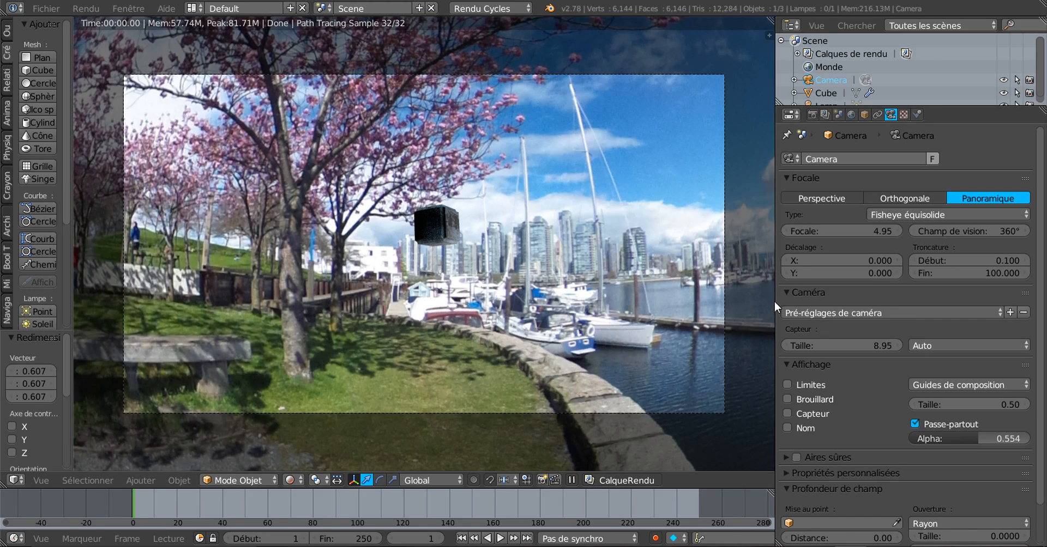
{"action": "left_click_drag", "start_coordinate": [775, 299], "coordinate": [812, 300]}
{"action": "scroll", "coordinate": [602, 269], "scroll_direction": "down", "scroll_amount": 2}
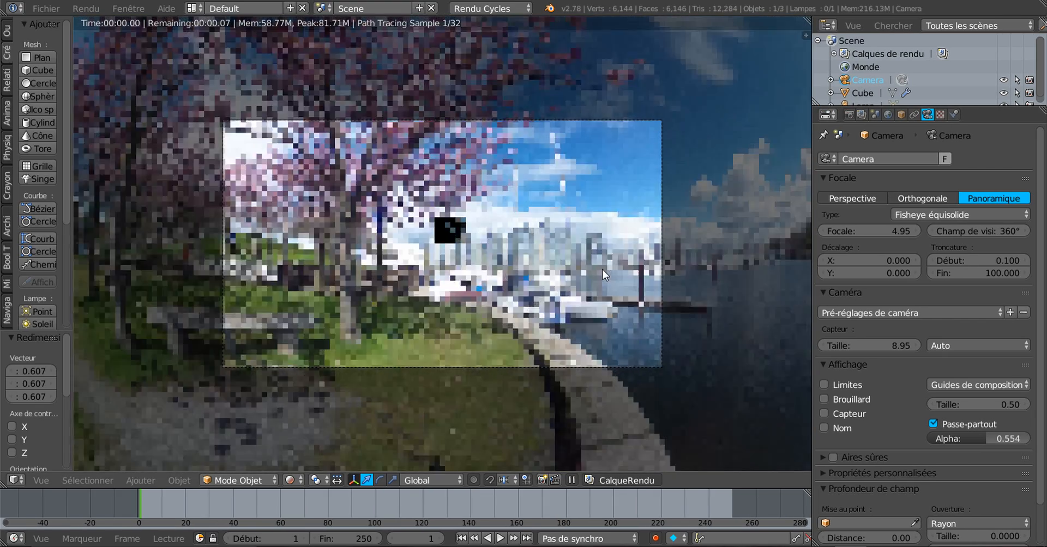
{"action": "scroll", "coordinate": [623, 269], "scroll_direction": "up", "scroll_amount": 1}
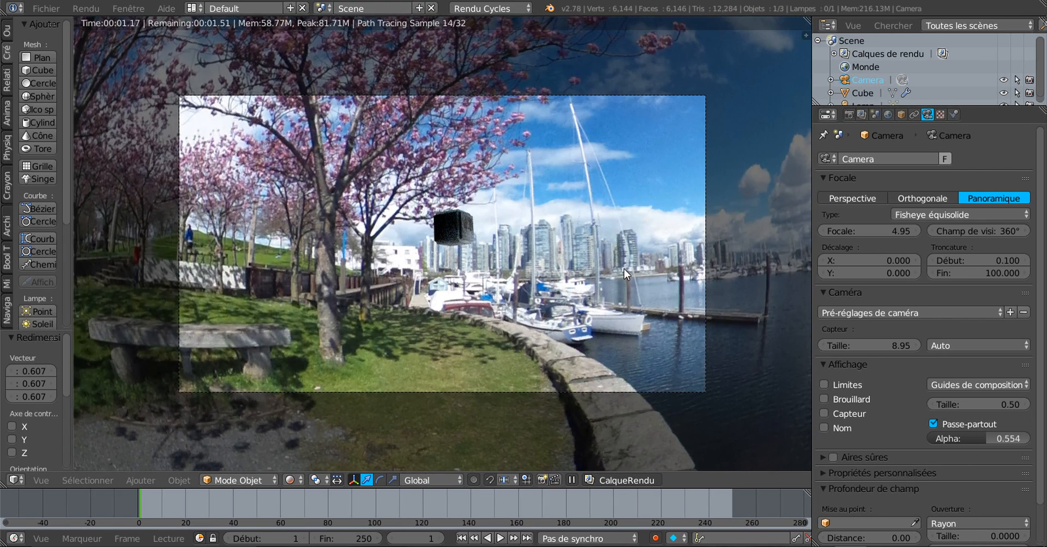
{"action": "scroll", "coordinate": [624, 269], "scroll_direction": "down", "scroll_amount": 1}
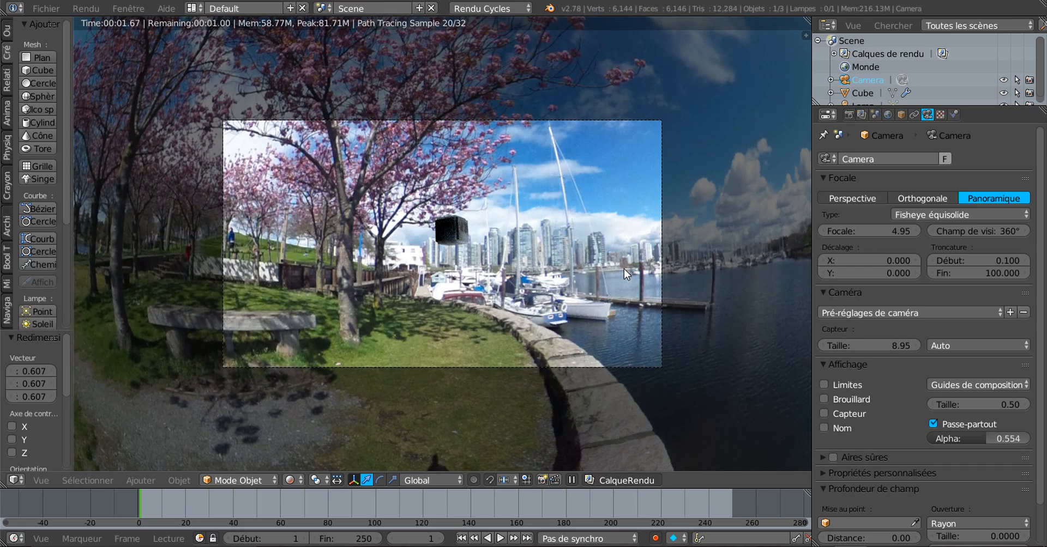
{"action": "scroll", "coordinate": [624, 270], "scroll_direction": "up", "scroll_amount": 1}
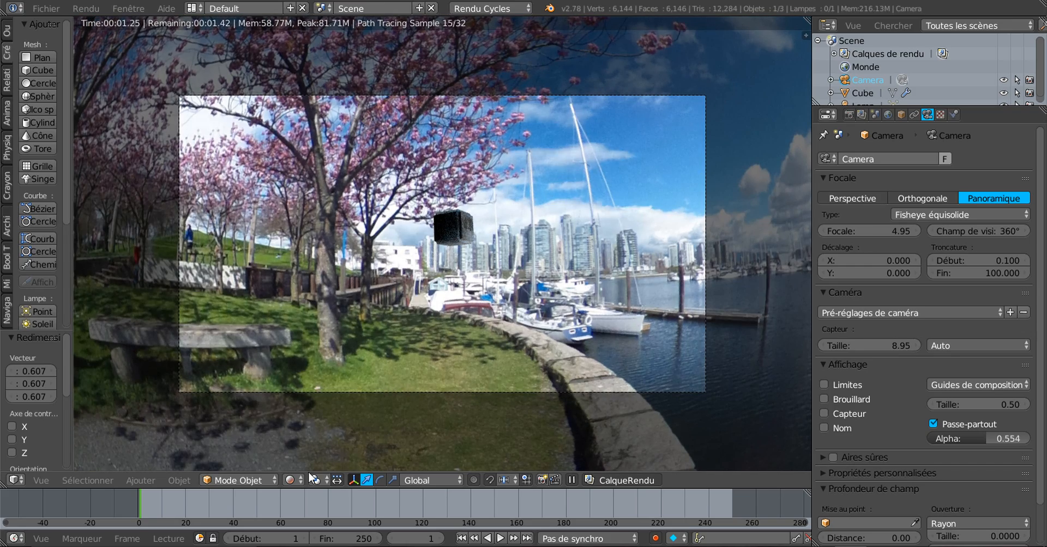
Switch the viewport from rendered to textured preview shading and leave the camera view to look at the cube
{"action": "left_click", "coordinate": [289, 480]}
{"action": "left_click", "coordinate": [303, 408]}
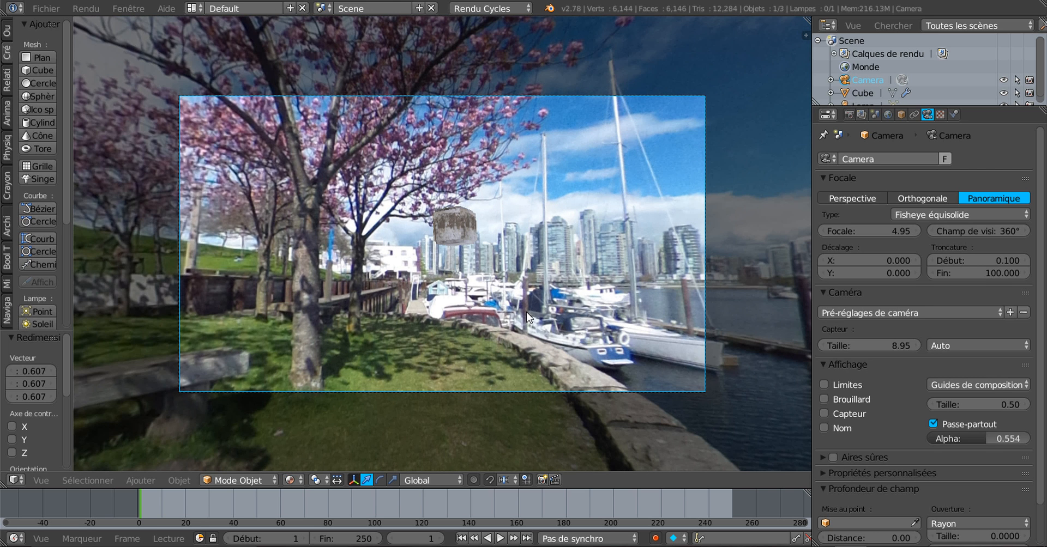
{"action": "key", "text": "KP_0"}
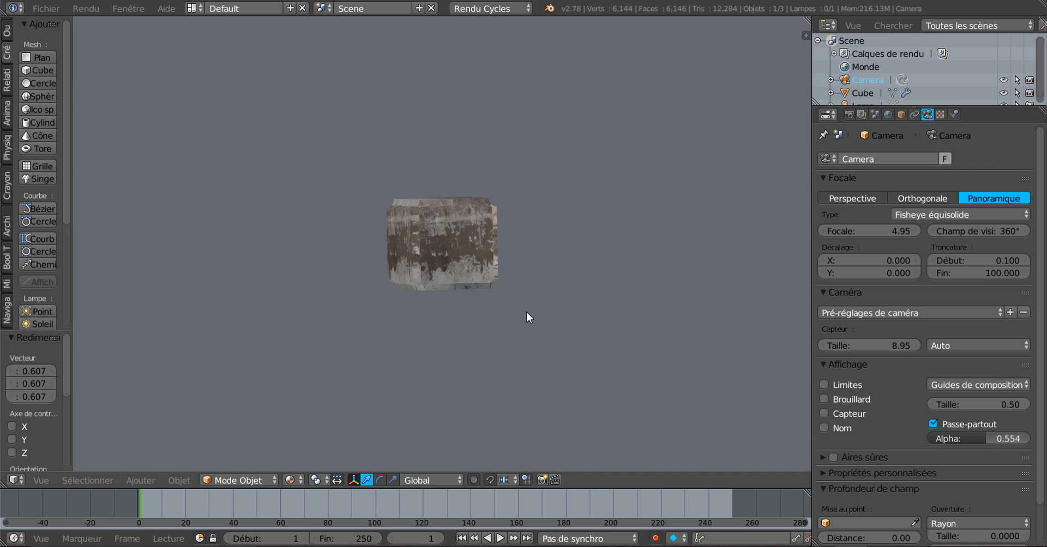
{"action": "scroll", "coordinate": [525, 312], "scroll_direction": "down", "scroll_amount": 5}
{"action": "scroll", "coordinate": [526, 312], "scroll_direction": "up", "scroll_amount": 3}
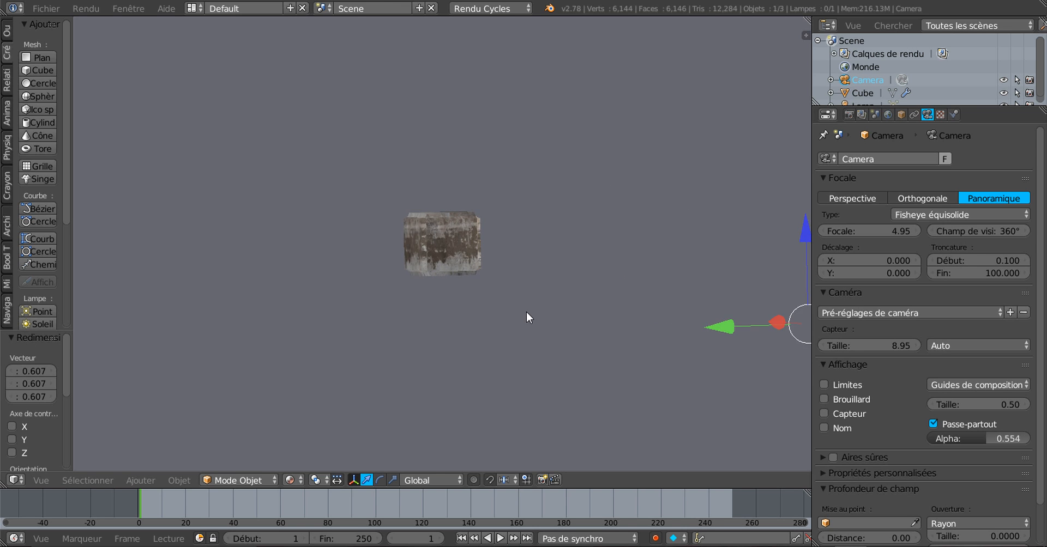
{"action": "scroll", "coordinate": [525, 312], "scroll_direction": "up", "scroll_amount": 6}
{"action": "scroll", "coordinate": [574, 289], "scroll_direction": "down", "scroll_amount": 3}
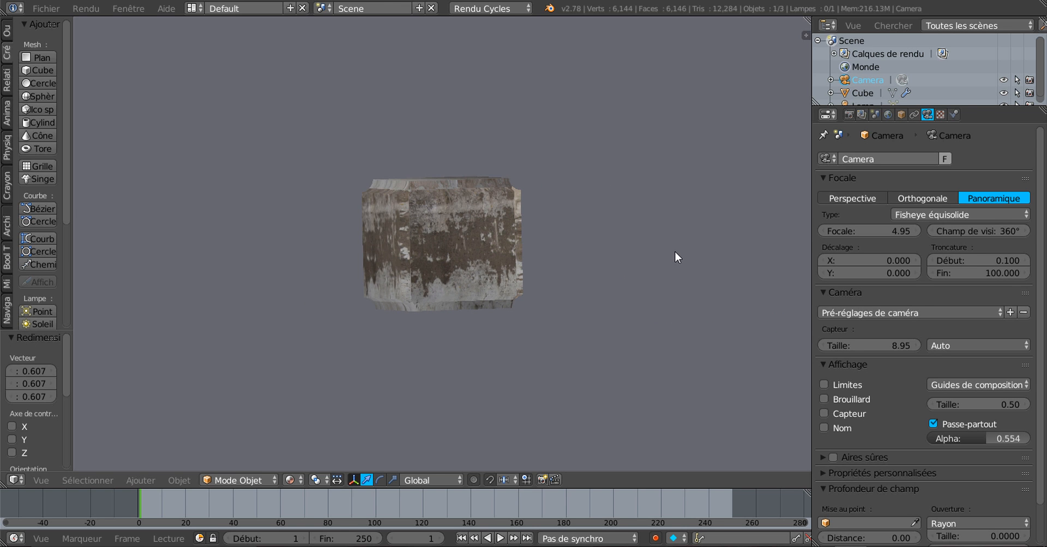
Show the viewport's display settings and turn Rendu seulement off and back on
{"action": "key", "text": "n"}
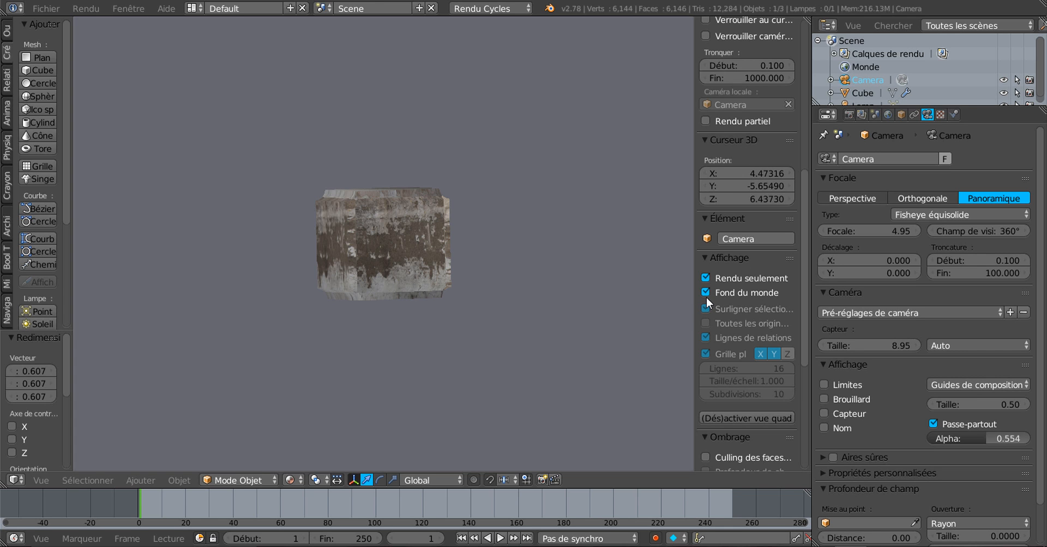
{"action": "left_click", "coordinate": [702, 277]}
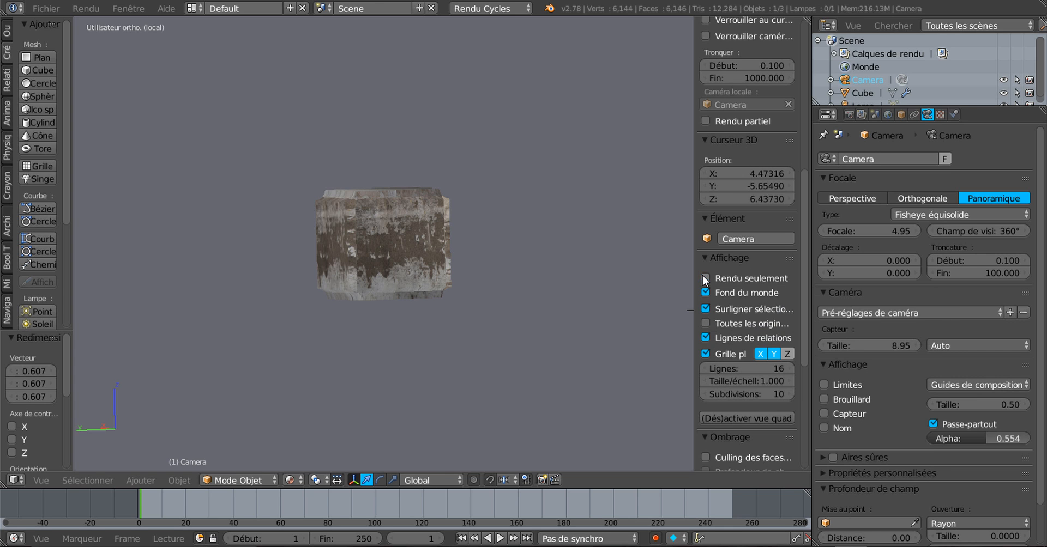
{"action": "left_click", "coordinate": [704, 278]}
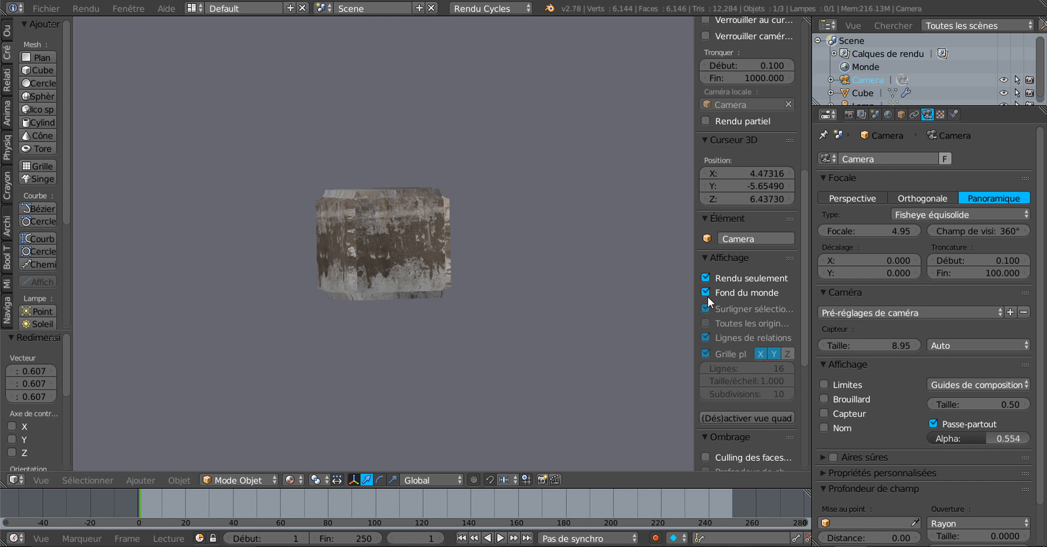
Turn Fond du monde off and back on, and orbit around the cube to inspect the world background colour
{"action": "left_click", "coordinate": [708, 292]}
{"action": "left_click", "coordinate": [708, 292]}
{"action": "scroll", "coordinate": [583, 325], "scroll_direction": "up", "scroll_amount": 3}
{"action": "scroll", "coordinate": [583, 325], "scroll_direction": "down", "scroll_amount": 2}
{"action": "mouse_move", "coordinate": [583, 325]}
{"action": "middle_mouse_down"}
{"action": "mouse_move", "coordinate": [528, 334]}
{"action": "mouse_move", "coordinate": [610, 332]}
{"action": "mouse_move", "coordinate": [565, 334]}
{"action": "mouse_move", "coordinate": [598, 338]}
{"action": "middle_mouse_up"}
{"action": "scroll", "coordinate": [610, 333], "scroll_direction": "up", "scroll_amount": 1}
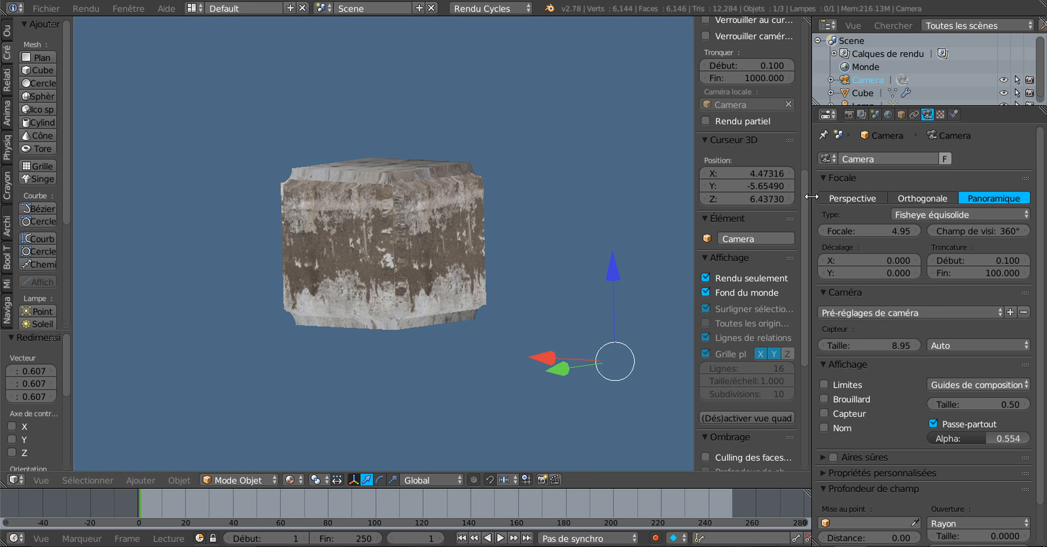
Set the camera's lens type to Perspective, and turn Fond du monde and Rendu seulement off and back on
{"action": "left_click", "coordinate": [870, 198]}
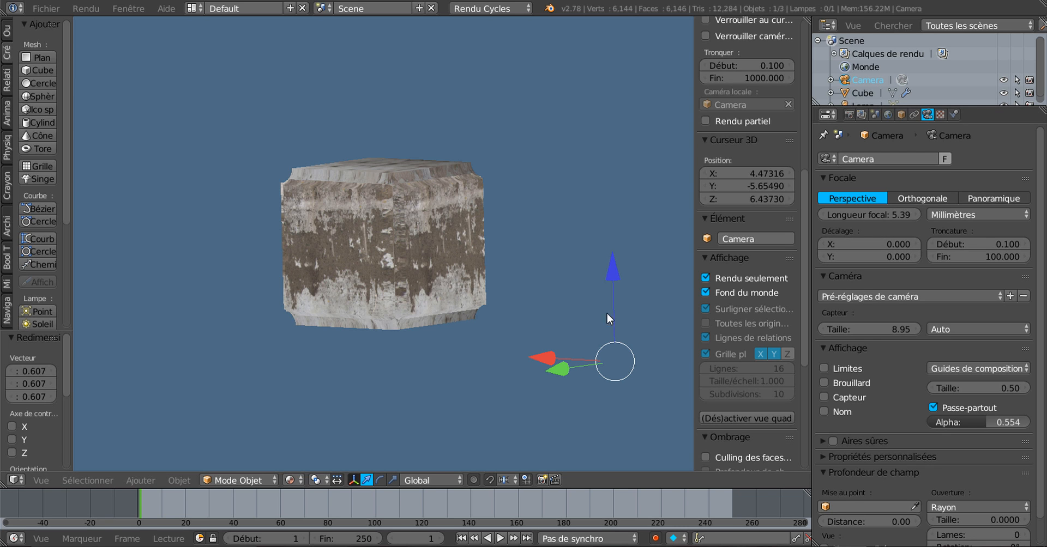
{"action": "left_click", "coordinate": [705, 293]}
{"action": "left_click", "coordinate": [704, 278]}
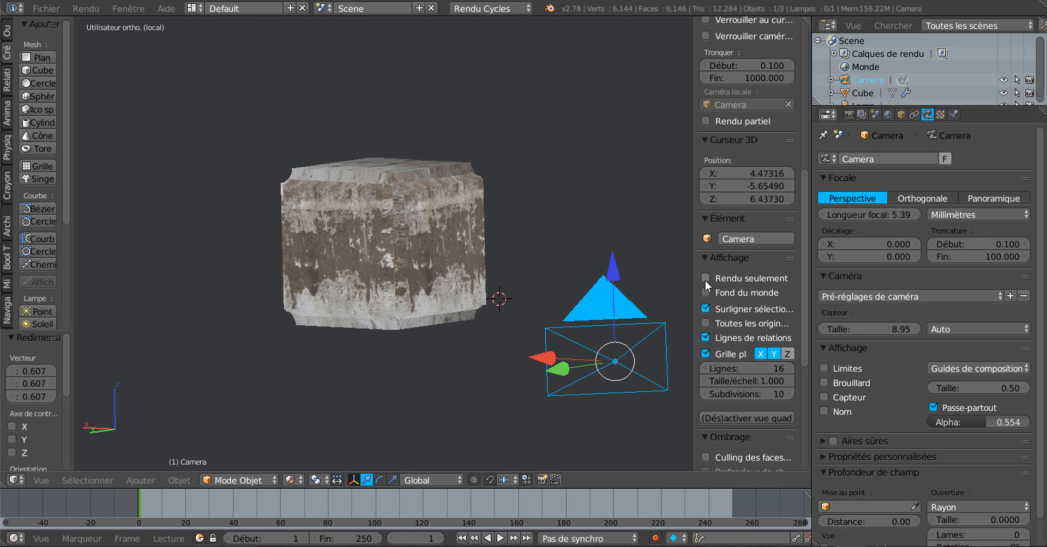
{"action": "left_click", "coordinate": [706, 293]}
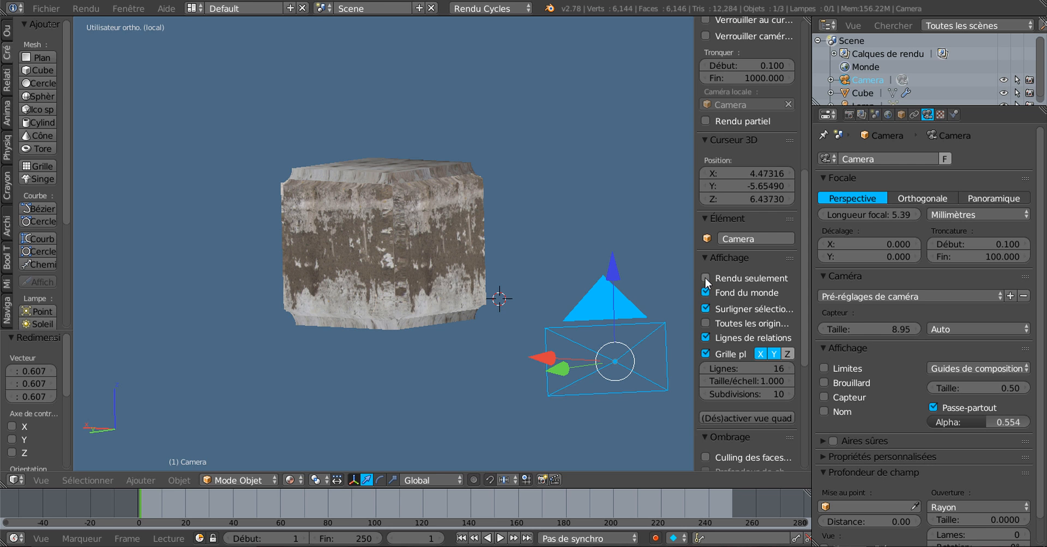
{"action": "left_click", "coordinate": [704, 278]}
{"action": "scroll", "coordinate": [583, 363], "scroll_direction": "down", "scroll_amount": 1}
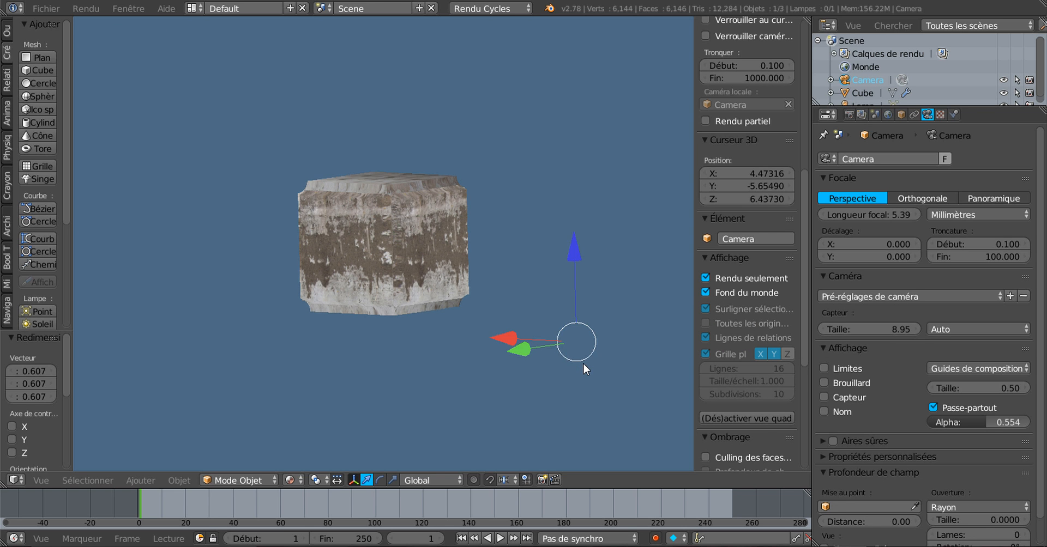
Switch the viewport from orthographic to perspective and look around the panorama behind the cube
{"action": "scroll", "coordinate": [583, 364], "scroll_direction": "up", "scroll_amount": 3}
{"action": "scroll", "coordinate": [584, 364], "scroll_direction": "down", "scroll_amount": 2}
{"action": "middle_click_drag", "start_coordinate": [590, 355], "coordinate": [452, 322]}
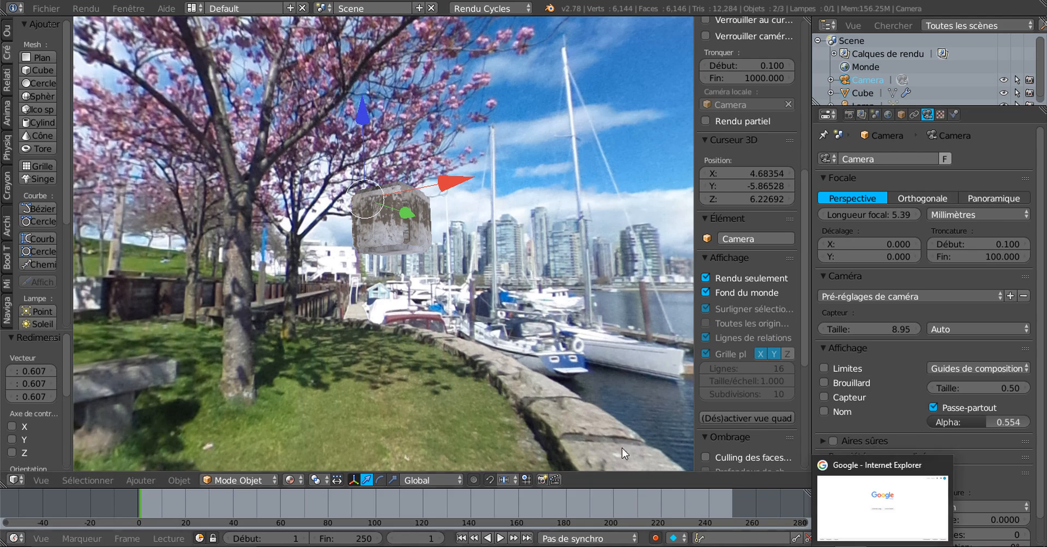
{"action": "scroll", "coordinate": [497, 331], "scroll_direction": "down", "scroll_amount": 4}
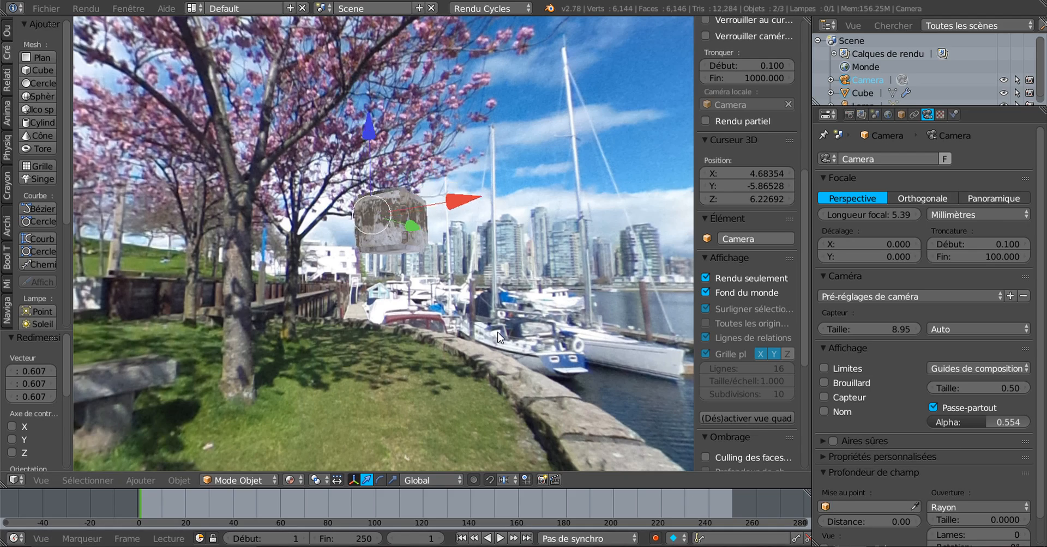
{"action": "scroll", "coordinate": [509, 306], "scroll_direction": "up", "scroll_amount": 6}
{"action": "middle_click_drag", "start_coordinate": [511, 303], "coordinate": [486, 306]}
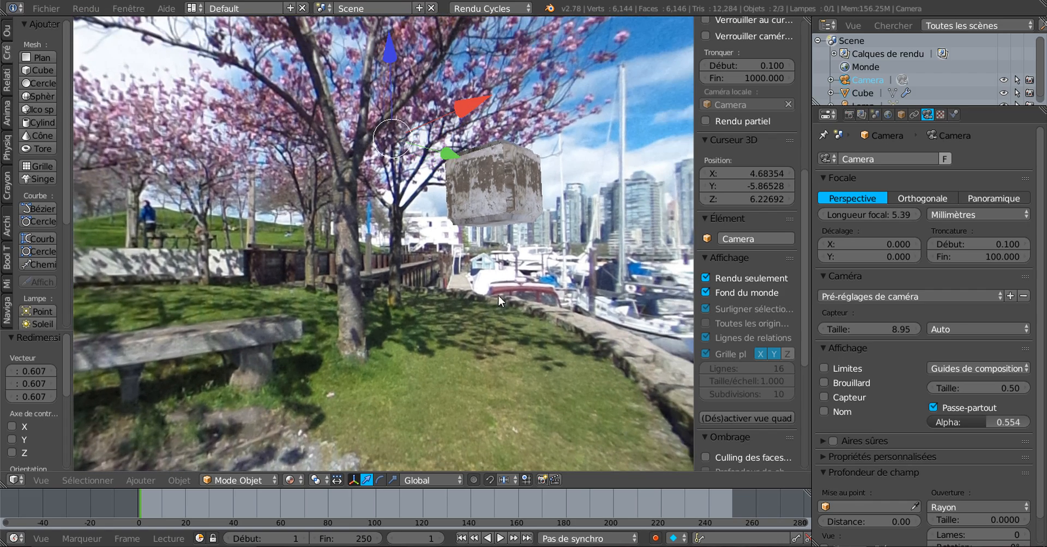
{"action": "middle_click_drag", "start_coordinate": [543, 266], "coordinate": [555, 295]}
Set the viewport shading to Matériau and look at the cube in front of the panorama from several distances and angles
{"action": "left_click", "coordinate": [290, 481]}
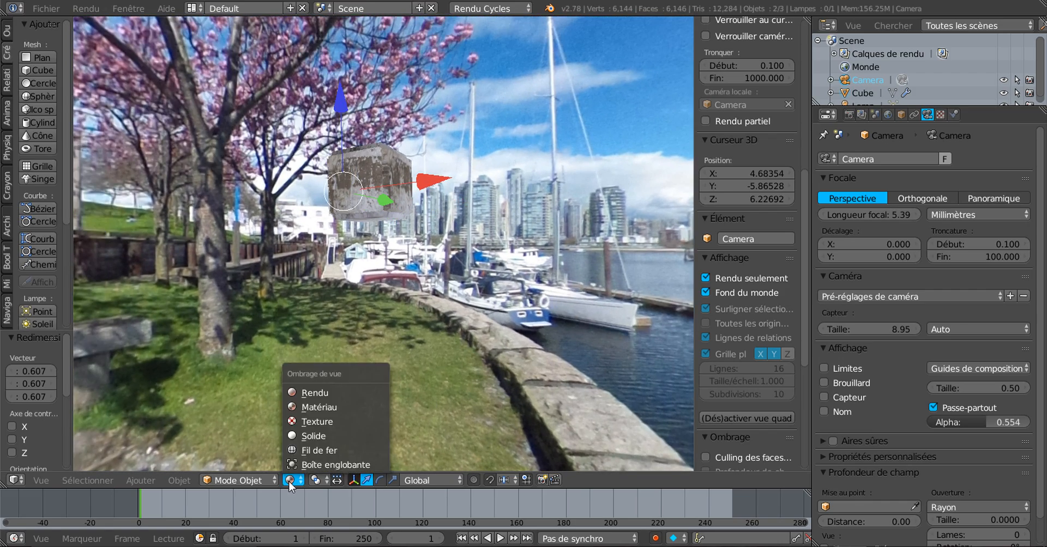
{"action": "left_click", "coordinate": [309, 407]}
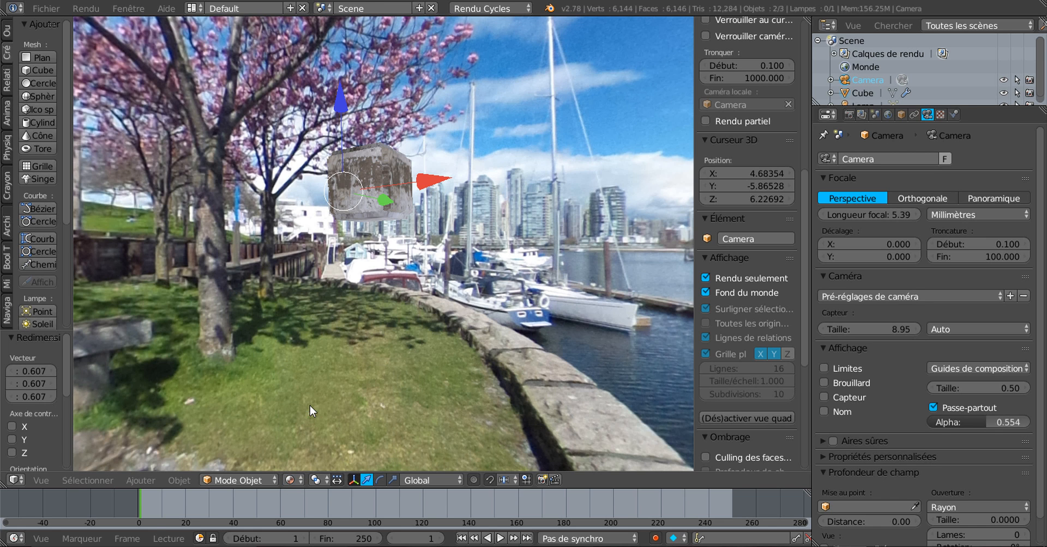
{"action": "scroll", "coordinate": [437, 303], "scroll_direction": "down", "scroll_amount": 3}
{"action": "scroll", "coordinate": [438, 303], "scroll_direction": "up", "scroll_amount": 6}
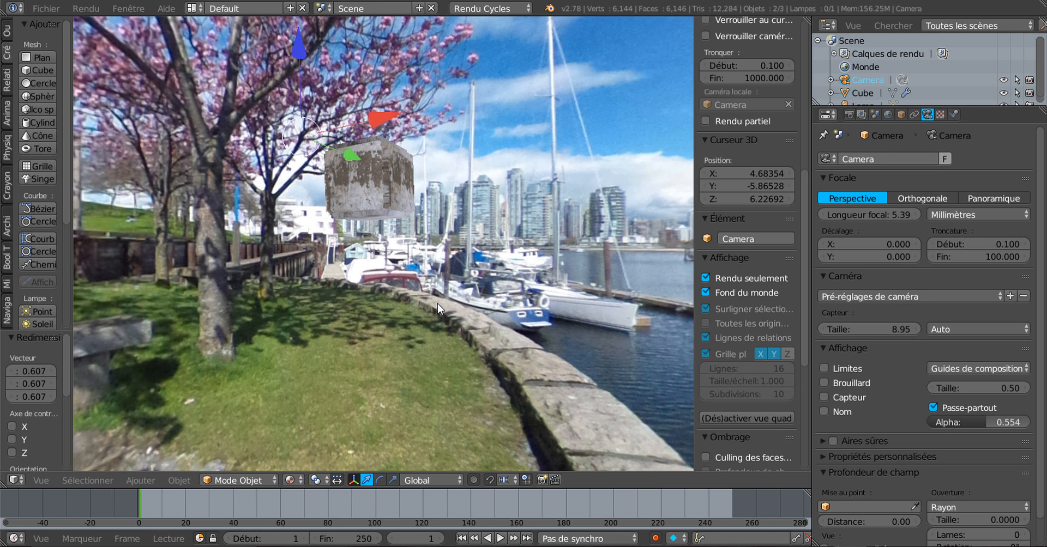
{"action": "scroll", "coordinate": [437, 303], "scroll_direction": "down", "scroll_amount": 3}
{"action": "scroll", "coordinate": [437, 303], "scroll_direction": "down", "scroll_amount": 2}
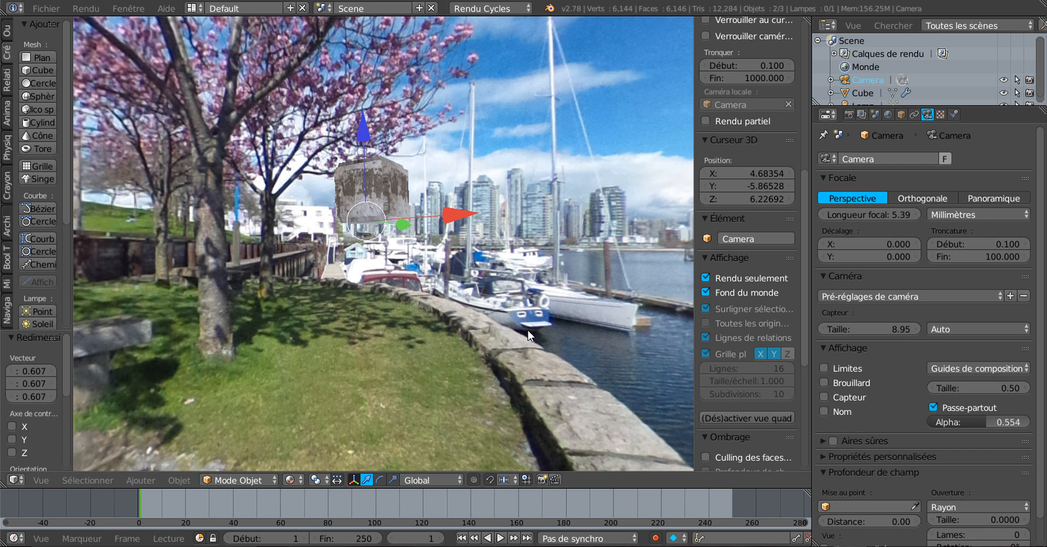
{"action": "middle_click_drag", "start_coordinate": [485, 305], "coordinate": [437, 249]}
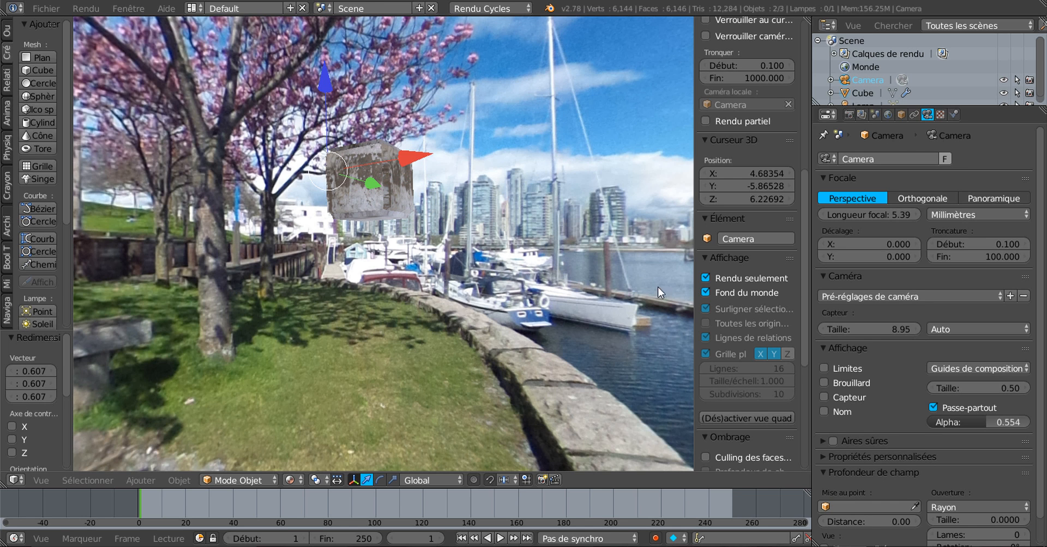
Toggle Rendu seulement and Fond du monde off and back on to compare the viewport with and without the panorama
{"action": "left_click", "coordinate": [705, 278]}
{"action": "left_click", "coordinate": [705, 293]}
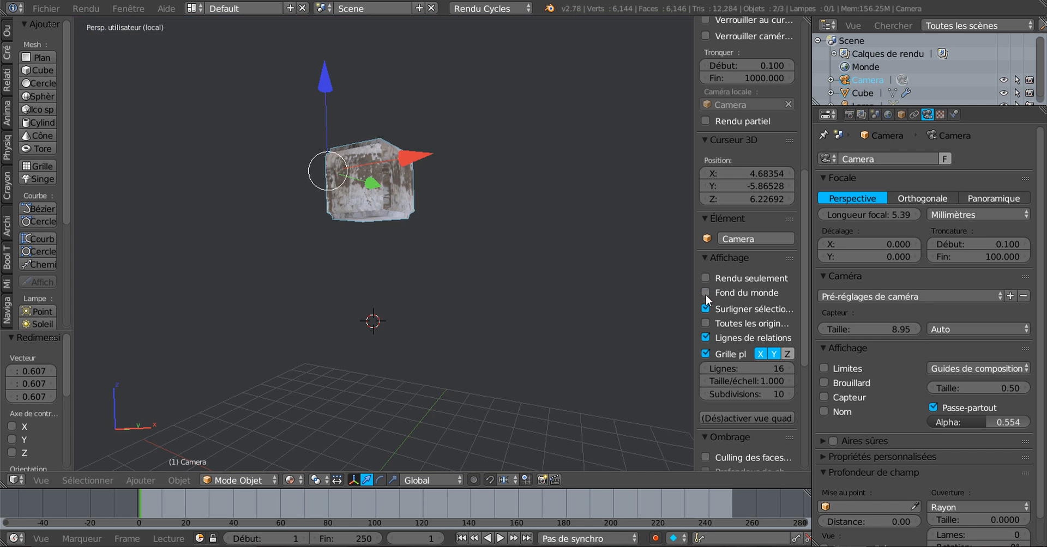
{"action": "left_click", "coordinate": [705, 293]}
{"action": "left_click", "coordinate": [706, 278]}
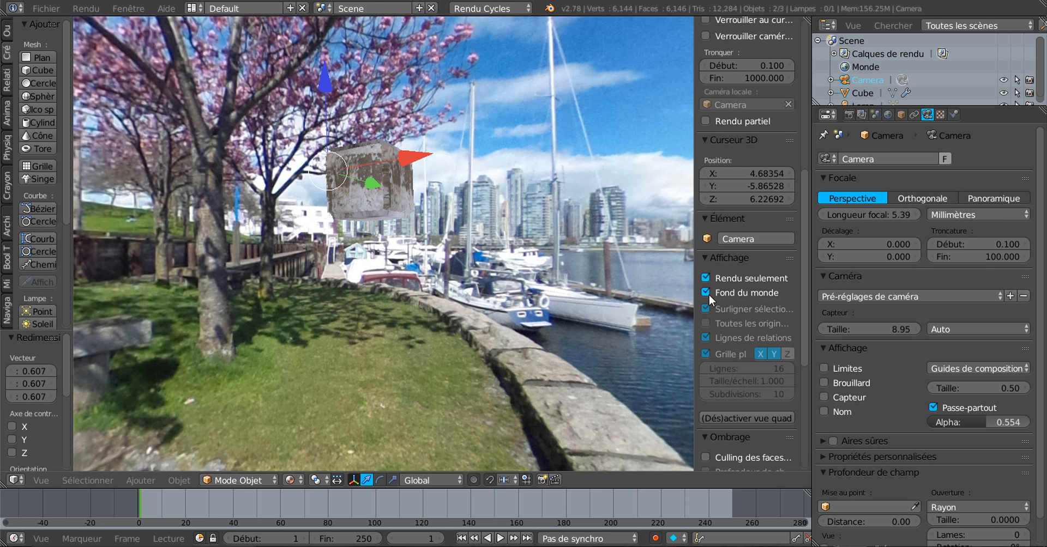
{"action": "left_click", "coordinate": [705, 293]}
{"action": "left_click", "coordinate": [705, 278]}
{"action": "left_click", "coordinate": [705, 292]}
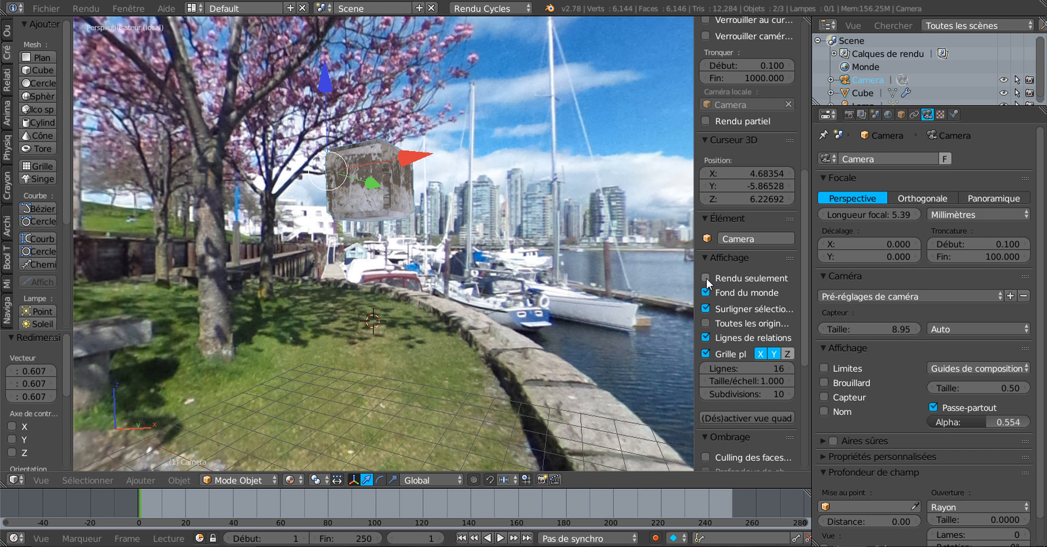
{"action": "left_click", "coordinate": [706, 278]}
Orbit around the cube to view the panorama, and hide the viewport's properties region to widen the view
{"action": "scroll", "coordinate": [579, 293], "scroll_direction": "down", "scroll_amount": 2}
{"action": "mouse_move", "coordinate": [579, 293]}
{"action": "middle_mouse_down"}
{"action": "mouse_move", "coordinate": [521, 298]}
{"action": "mouse_move", "coordinate": [593, 286]}
{"action": "mouse_move", "coordinate": [524, 296]}
{"action": "mouse_move", "coordinate": [565, 289]}
{"action": "middle_mouse_up"}
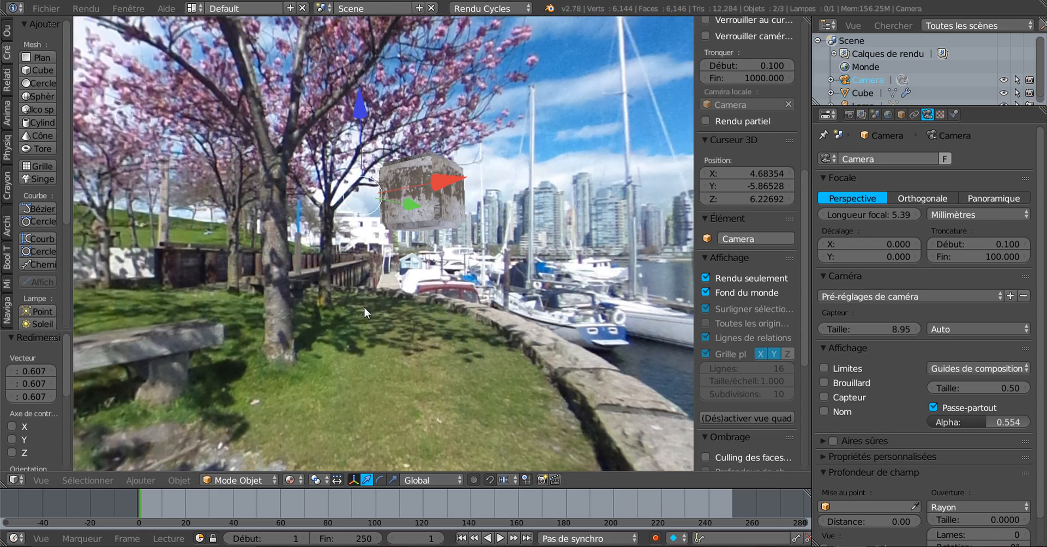
{"action": "mouse_move", "coordinate": [360, 312]}
{"action": "middle_mouse_down"}
{"action": "mouse_move", "coordinate": [463, 324]}
{"action": "mouse_move", "coordinate": [360, 319]}
{"action": "mouse_move", "coordinate": [371, 311]}
{"action": "middle_mouse_up"}
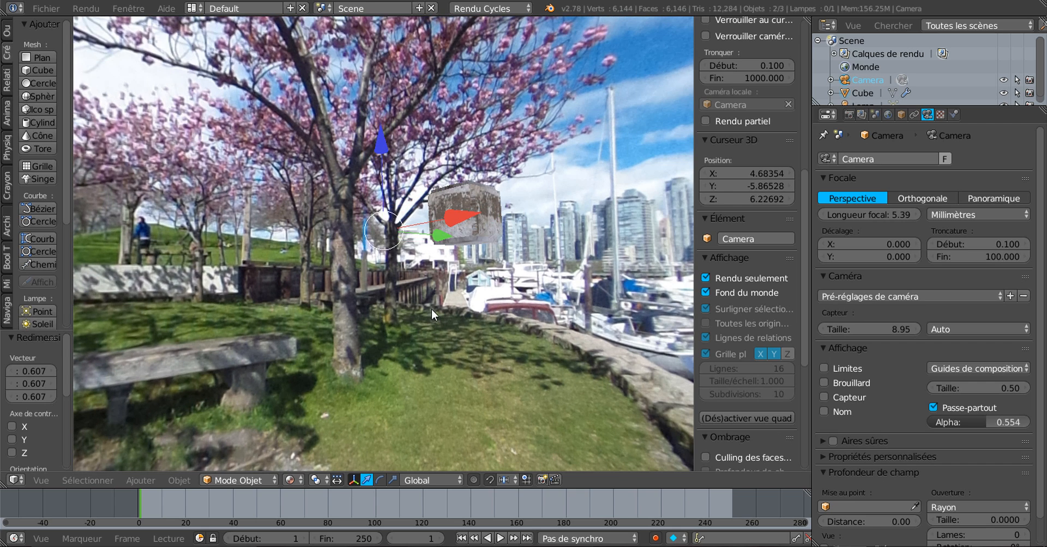
{"action": "middle_click_drag", "start_coordinate": [430, 308], "coordinate": [483, 314]}
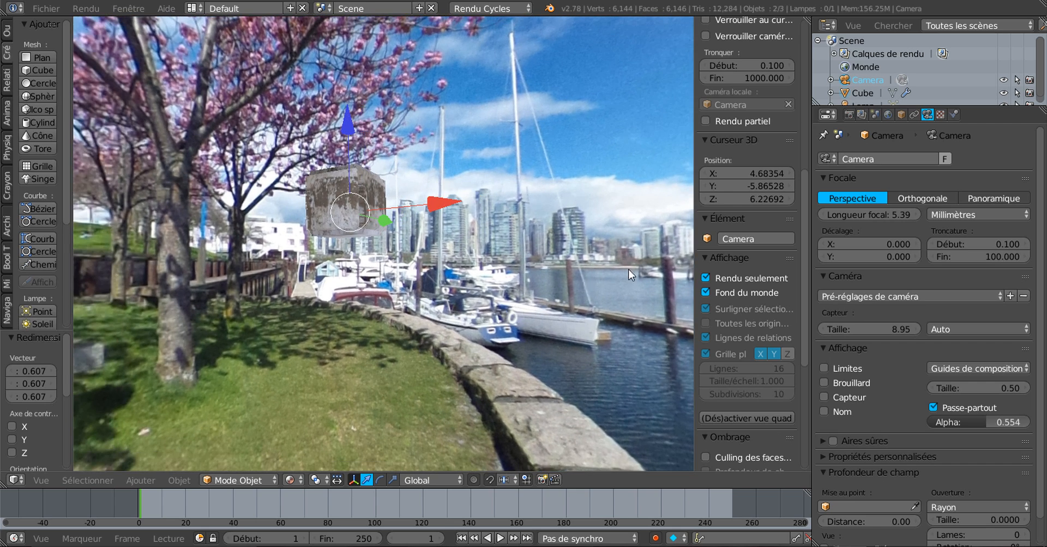
{"action": "left_click_drag", "start_coordinate": [693, 235], "coordinate": [838, 230]}
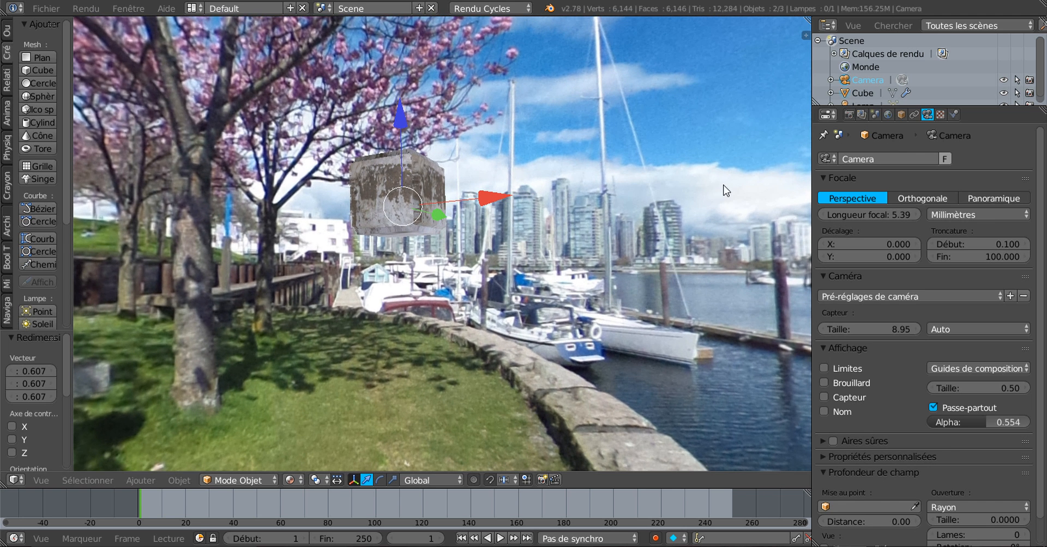
Change the world background's colour input from an environment texture to Texture image
{"action": "left_click", "coordinate": [889, 114]}
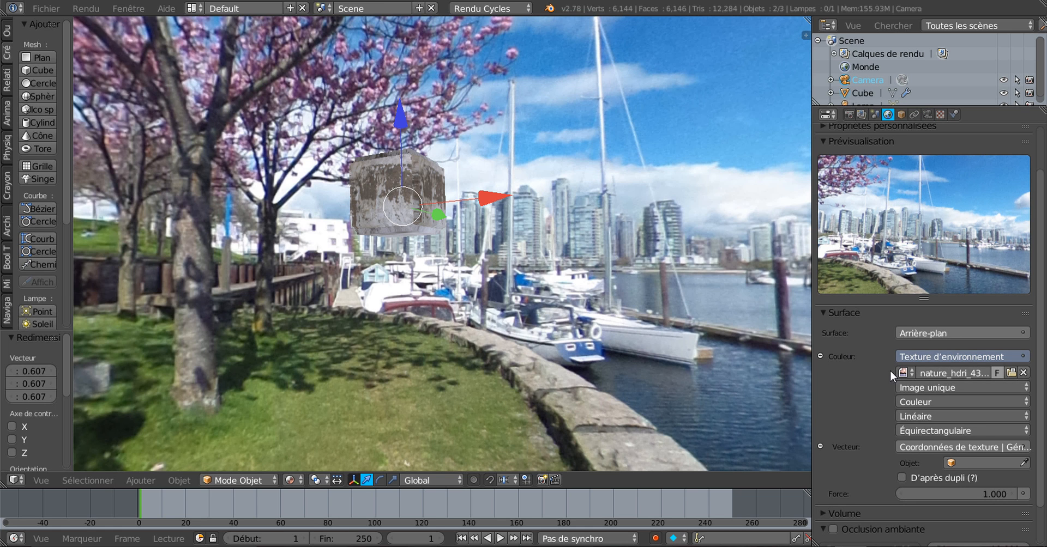
{"action": "left_click", "coordinate": [970, 356]}
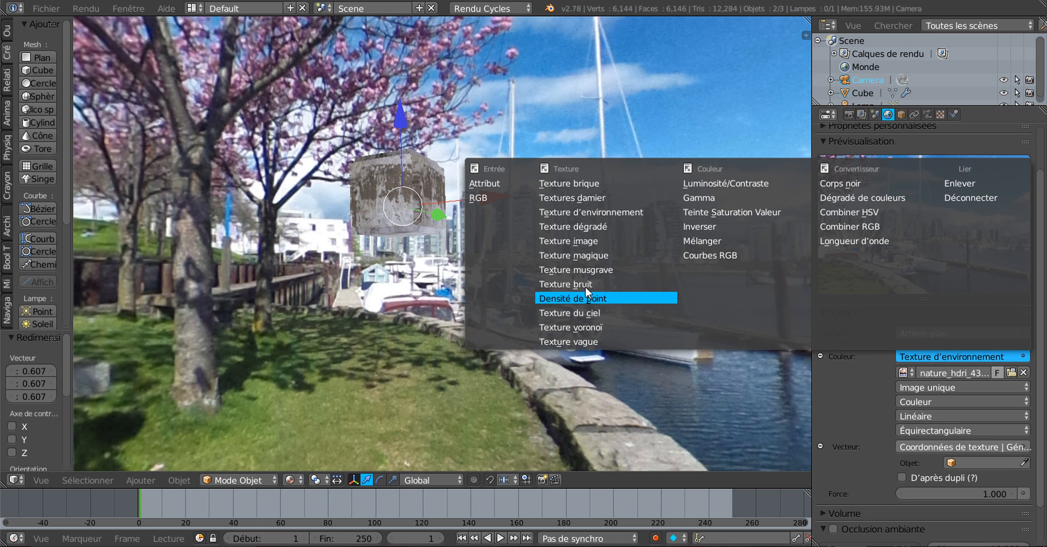
{"action": "left_click", "coordinate": [565, 241]}
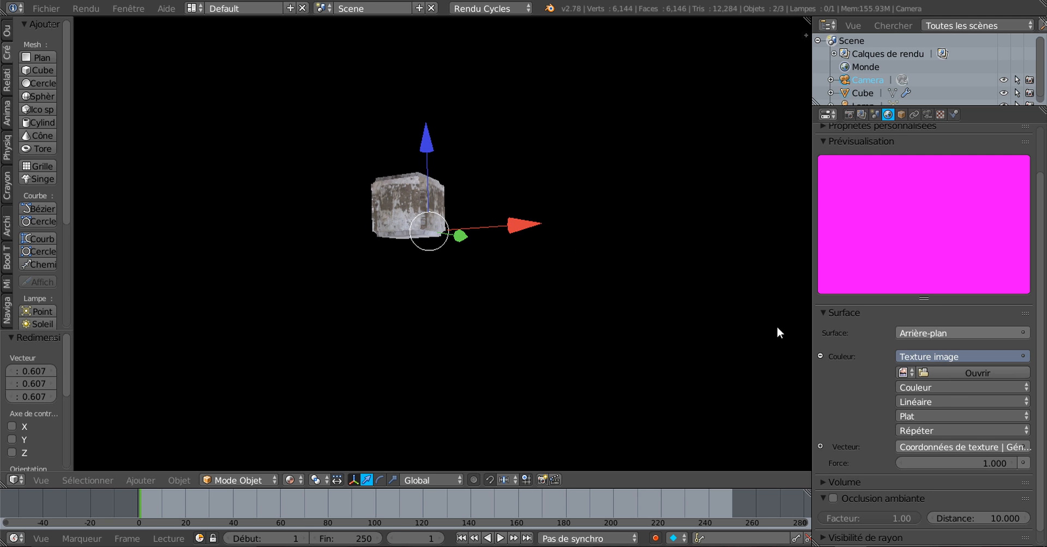
Load pièces (7).jpg from the Desktop folder as the world image, showing the files as thumbnails to find it
{"action": "left_click", "coordinate": [973, 373]}
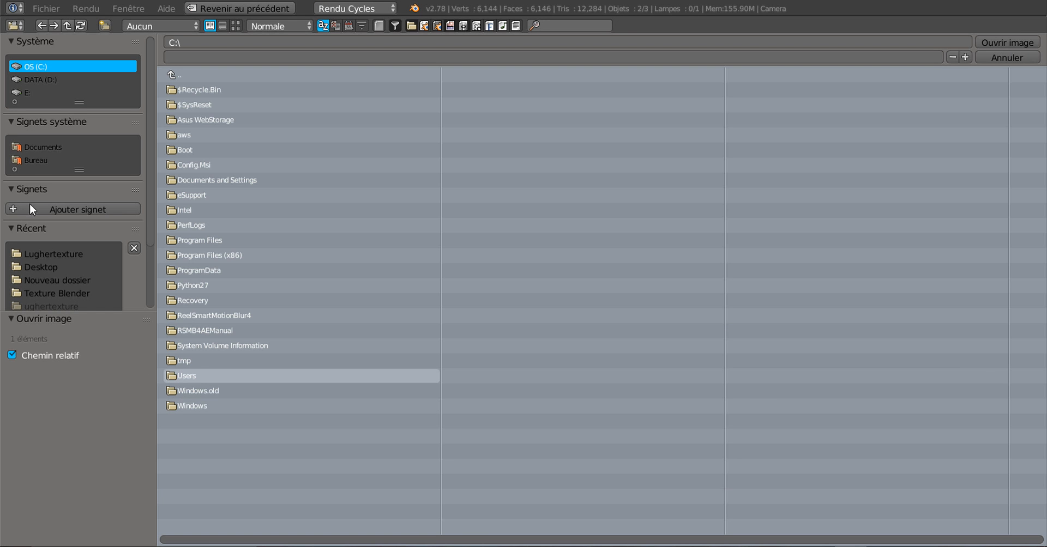
{"action": "left_click", "coordinate": [29, 160]}
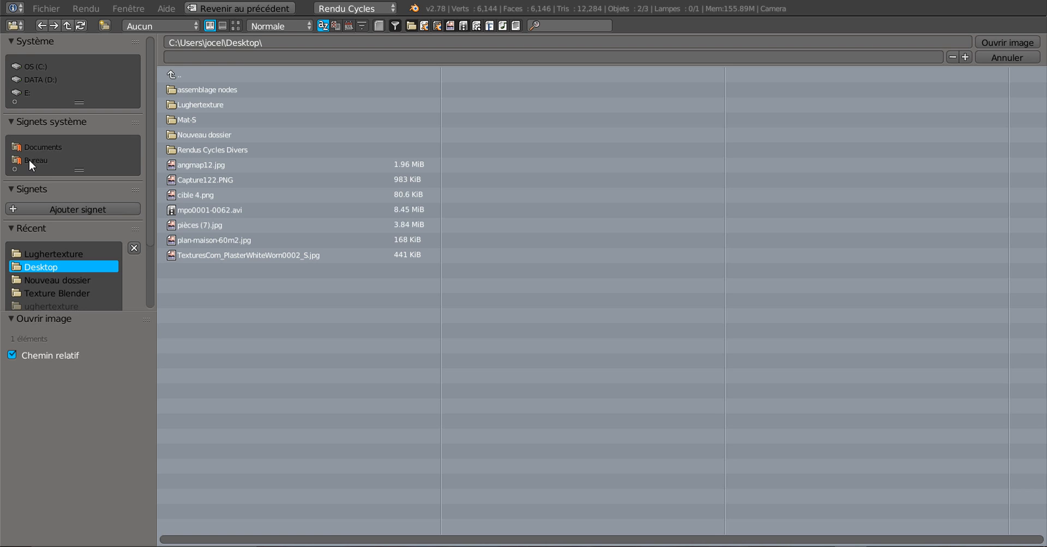
{"action": "left_click", "coordinate": [235, 24]}
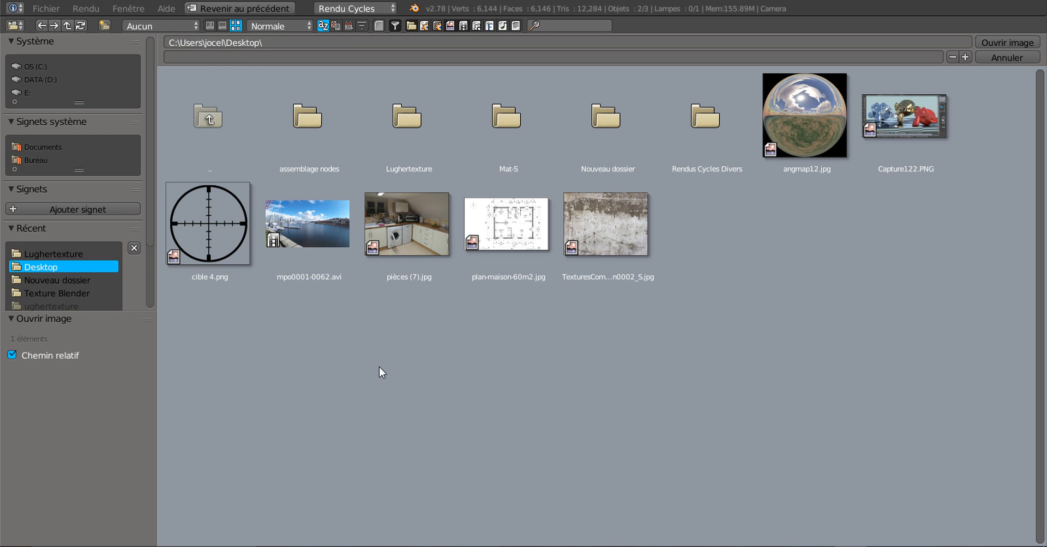
{"action": "left_click", "coordinate": [405, 224]}
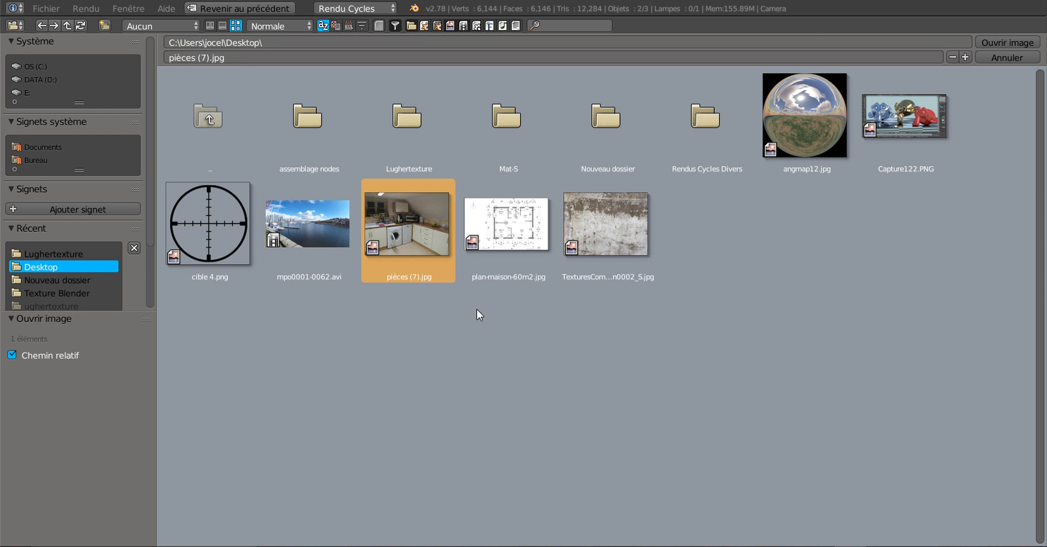
{"action": "left_click", "coordinate": [997, 42]}
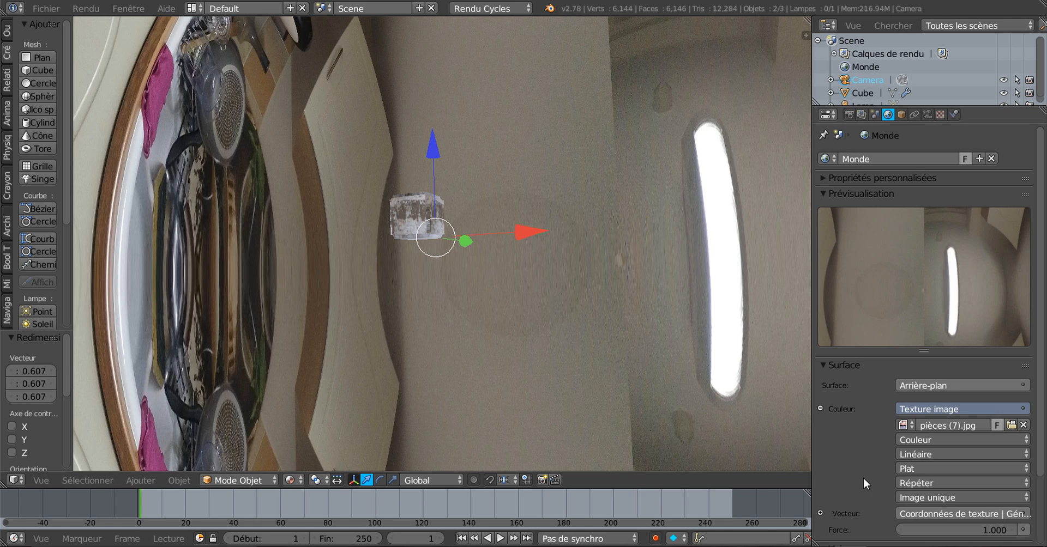
Set the world image's vector to the Fenêtre texture coordinates and orbit around the cube to check the background
{"action": "left_click", "coordinate": [958, 514]}
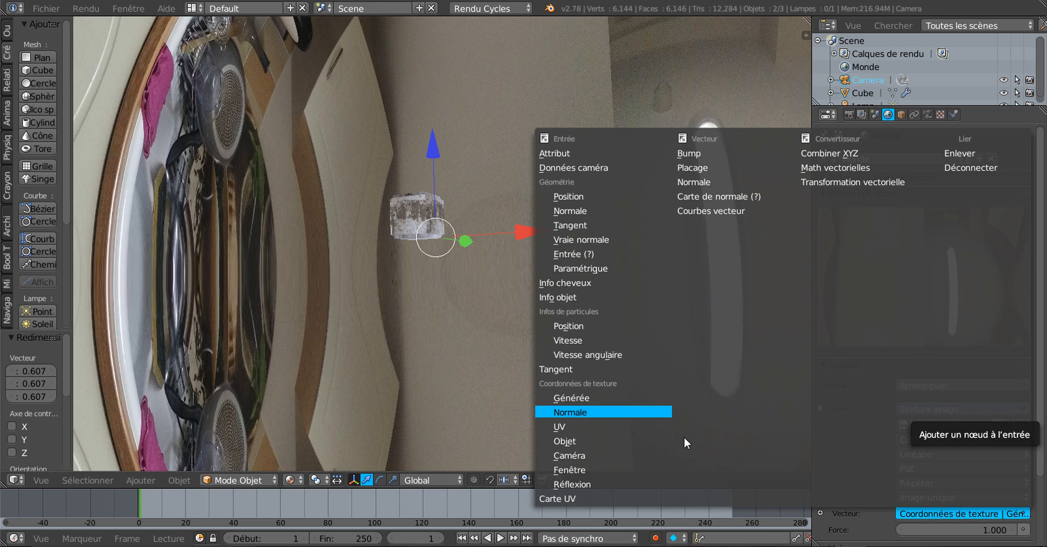
{"action": "left_click", "coordinate": [607, 470]}
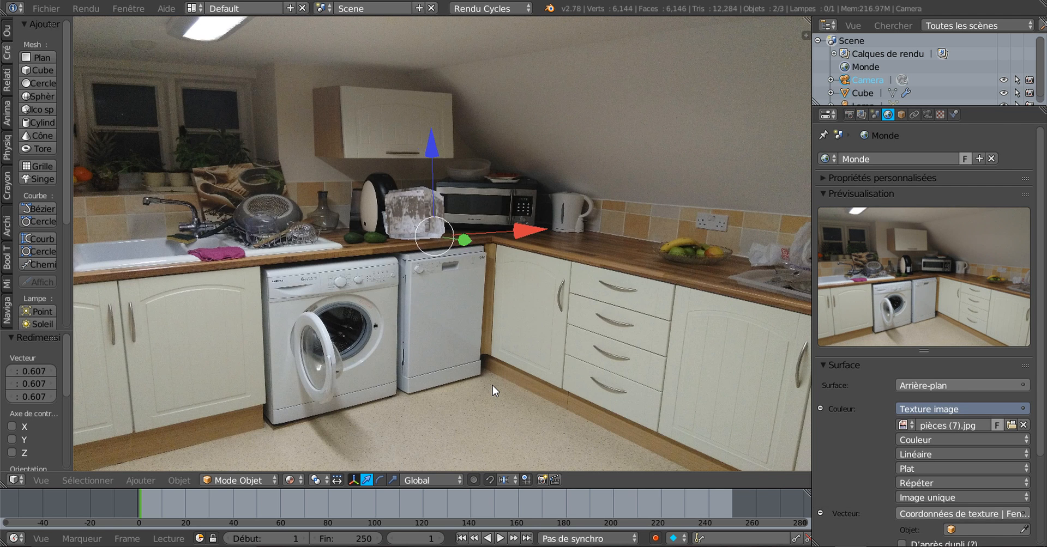
{"action": "middle_click_drag", "start_coordinate": [492, 384], "coordinate": [495, 314]}
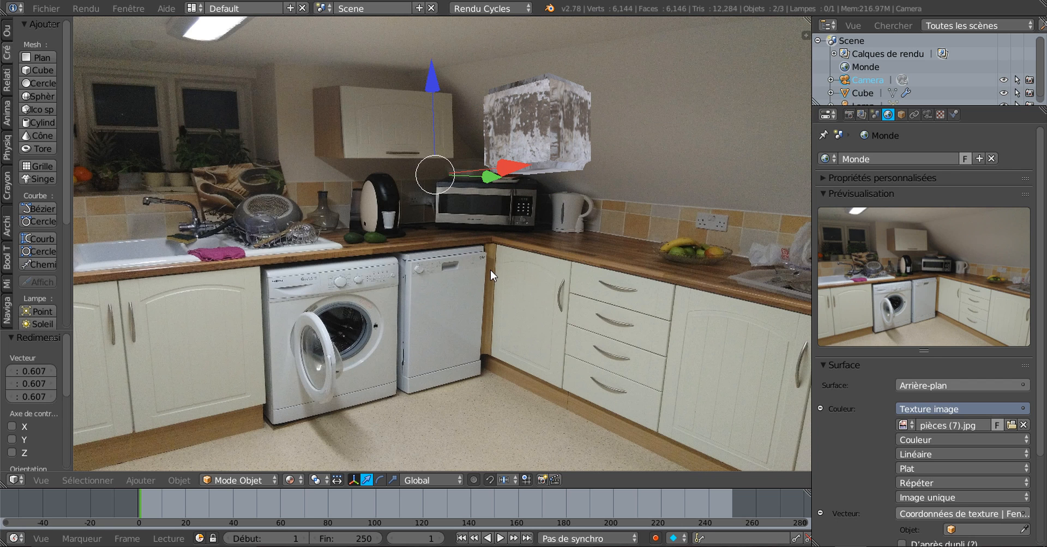
{"action": "scroll", "coordinate": [571, 327], "scroll_direction": "down", "scroll_amount": 2}
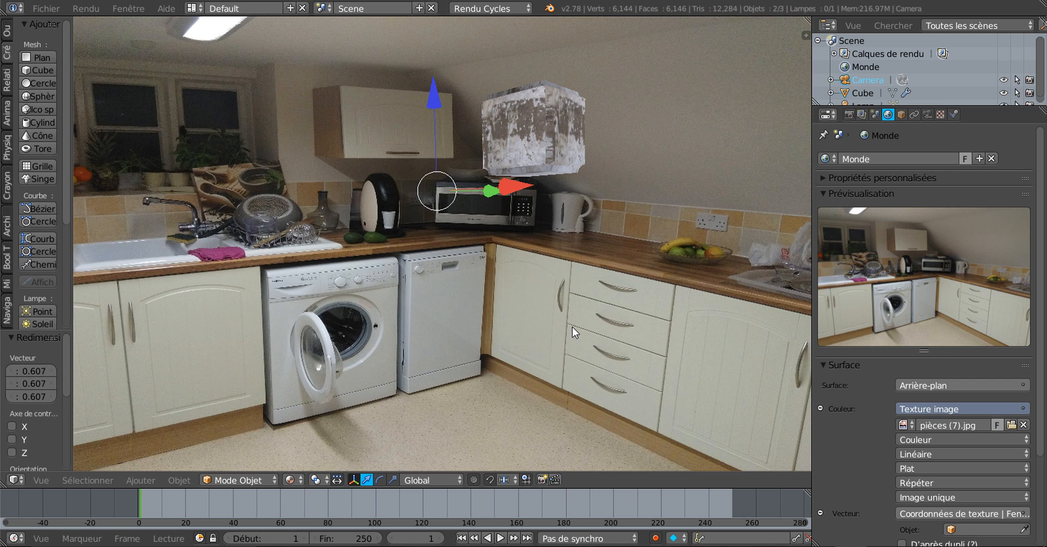
Look through the camera with its frame fitted in the viewport, and try rotating the camera about the global Z axis
{"action": "key", "text": "KP_0"}
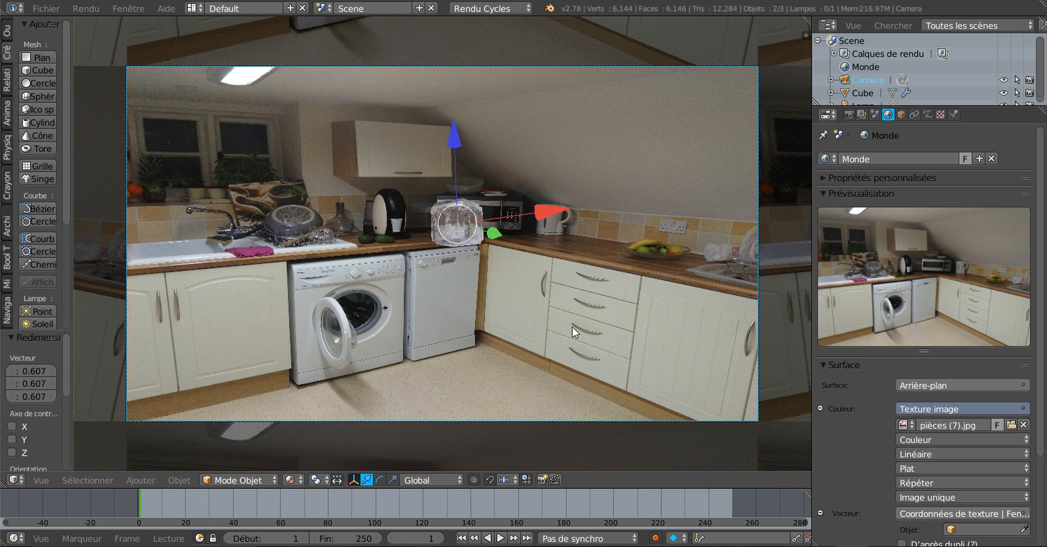
{"action": "key", "text": "Home"}
{"action": "scroll", "coordinate": [571, 327], "scroll_direction": "down", "scroll_amount": 1}
{"action": "key", "text": "r"}
{"action": "key", "text": "z"}
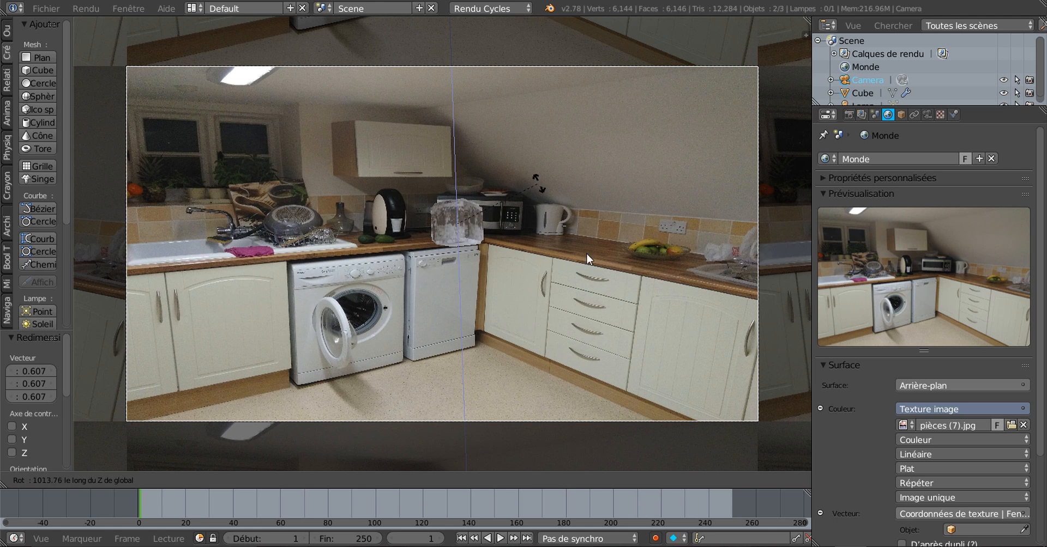
{"action": "left_click", "coordinate": [581, 215]}
{"action": "scroll", "coordinate": [526, 267], "scroll_direction": "up", "scroll_amount": 1}
{"action": "scroll", "coordinate": [487, 214], "scroll_direction": "down", "scroll_amount": 1}
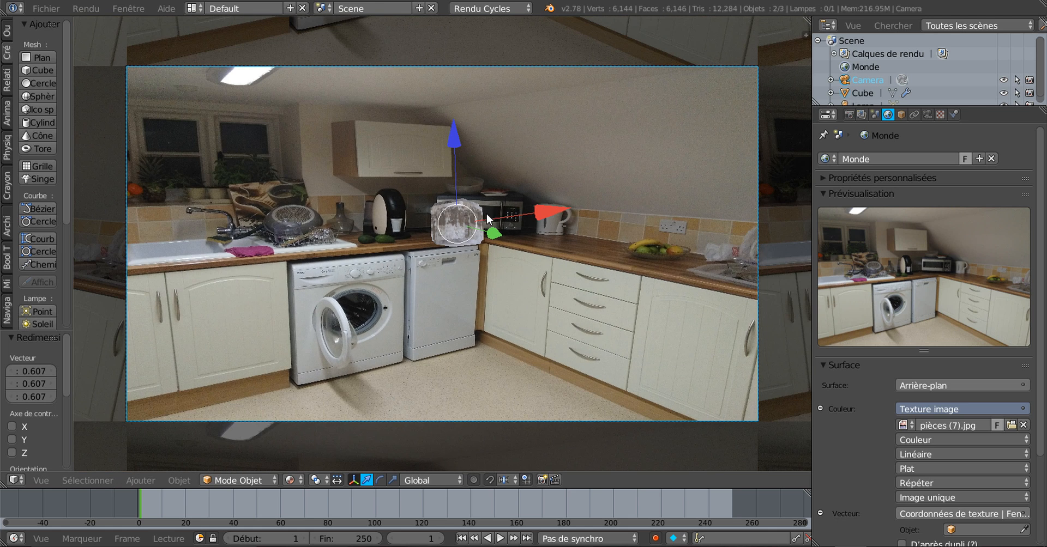
Try rotating the cube about the global Z axis and moving it in front of the kitchen background
{"action": "right_click", "coordinate": [452, 231]}
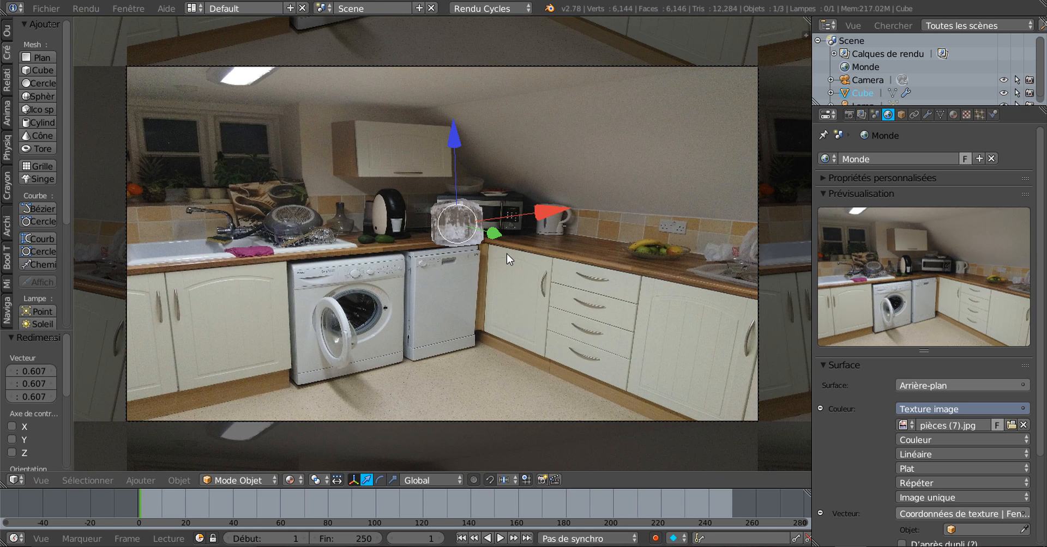
{"action": "key", "text": "r"}
{"action": "key", "text": "z"}
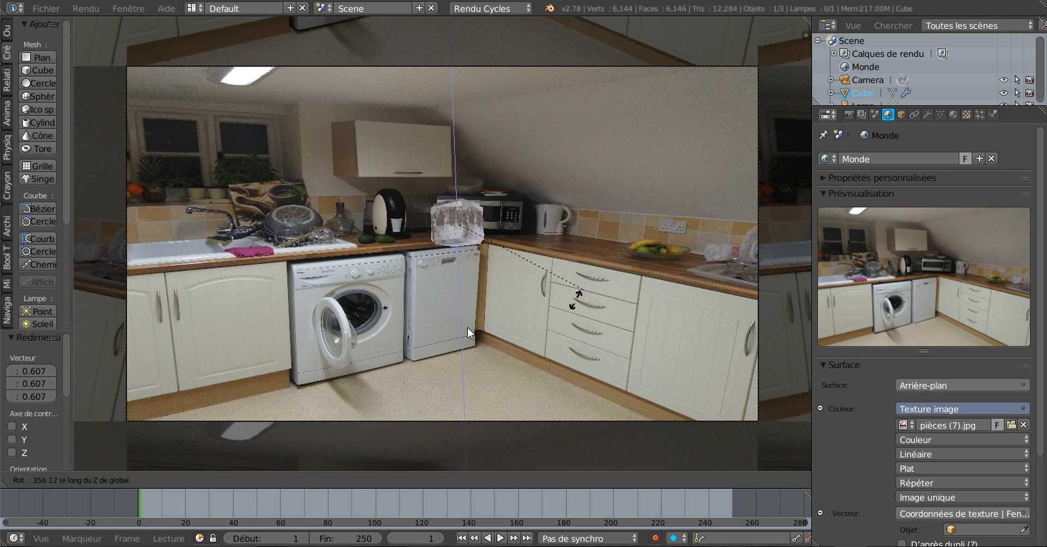
{"action": "left_click", "coordinate": [473, 289]}
{"action": "key", "text": "g"}
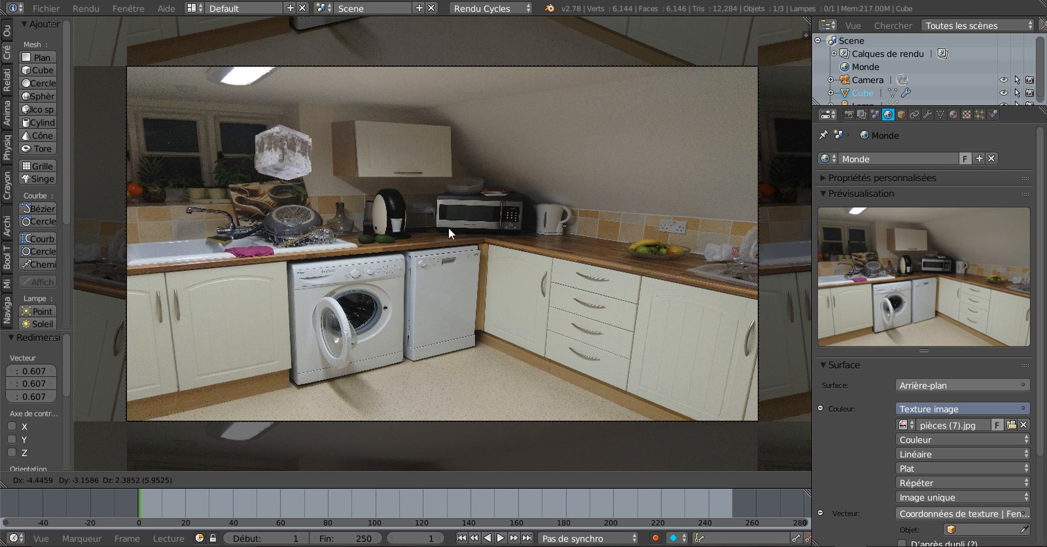
{"action": "left_click", "coordinate": [504, 256]}
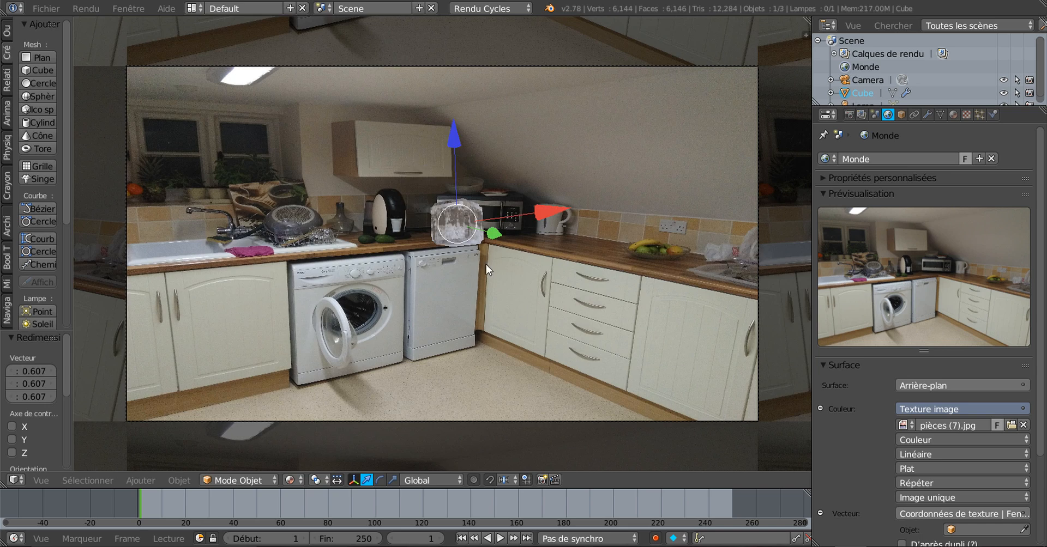
Set the camera's Passe-partout Alpha to 1.000 to black out the repeated background outside its frame
{"action": "scroll", "coordinate": [581, 292], "scroll_direction": "down", "scroll_amount": 4}
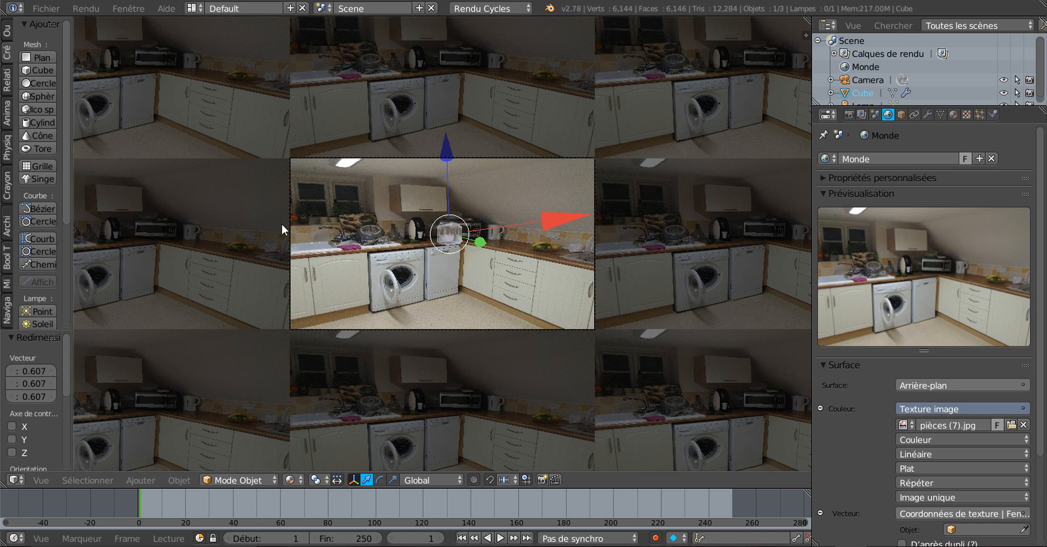
{"action": "scroll", "coordinate": [399, 224], "scroll_direction": "up", "scroll_amount": 1}
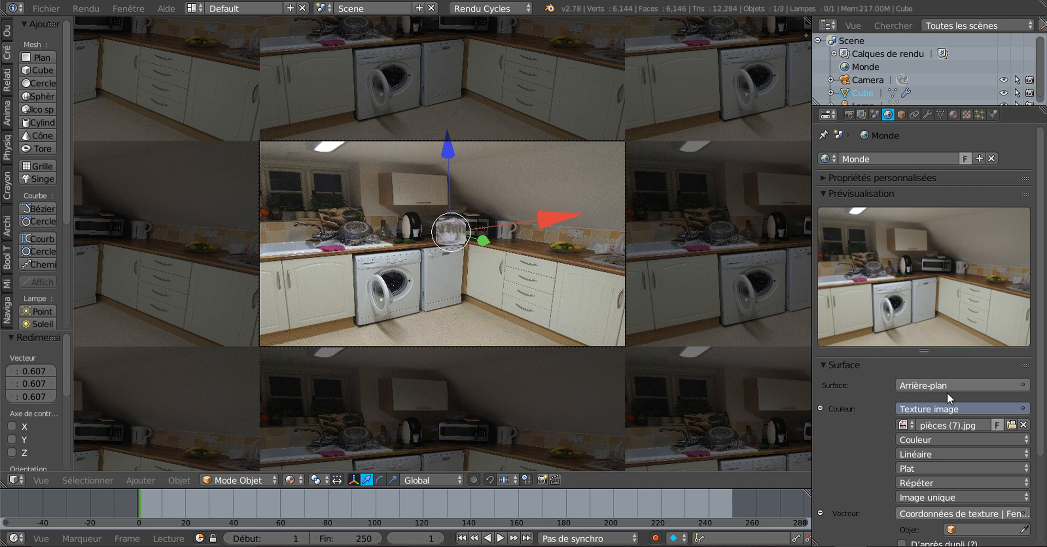
{"action": "scroll", "coordinate": [1045, 370], "scroll_direction": "down", "scroll_amount": 5}
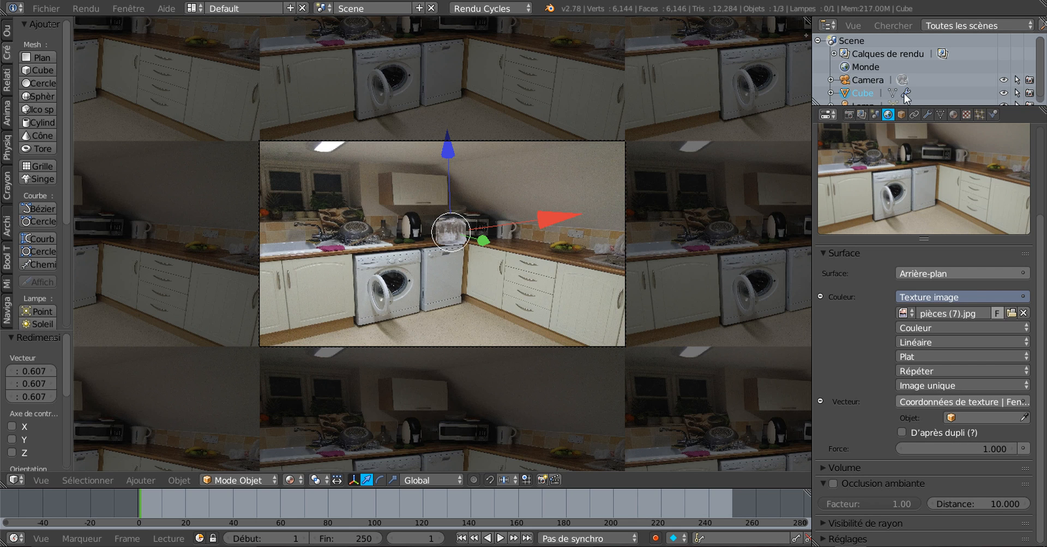
{"action": "left_click", "coordinate": [863, 78]}
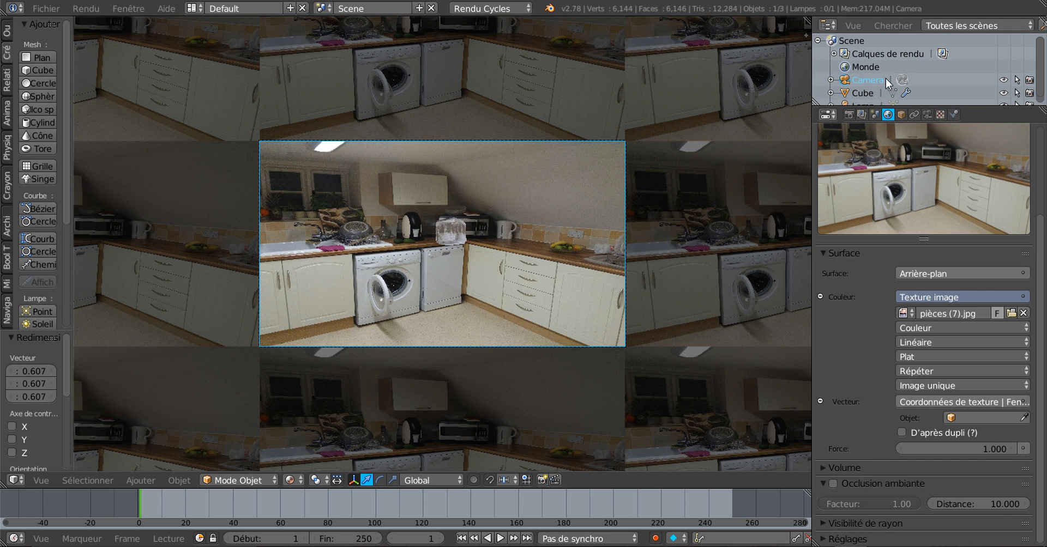
{"action": "left_click", "coordinate": [926, 114]}
{"action": "scroll", "coordinate": [886, 402], "scroll_direction": "up", "scroll_amount": 1}
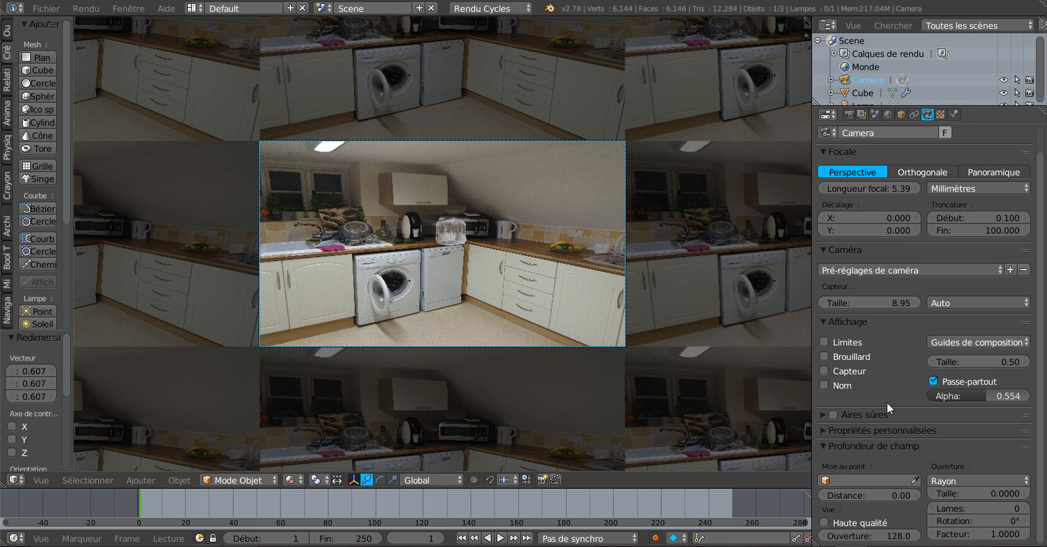
{"action": "left_click_drag", "start_coordinate": [982, 393], "coordinate": [1025, 395]}
{"action": "scroll", "coordinate": [607, 379], "scroll_direction": "up", "scroll_amount": 2}
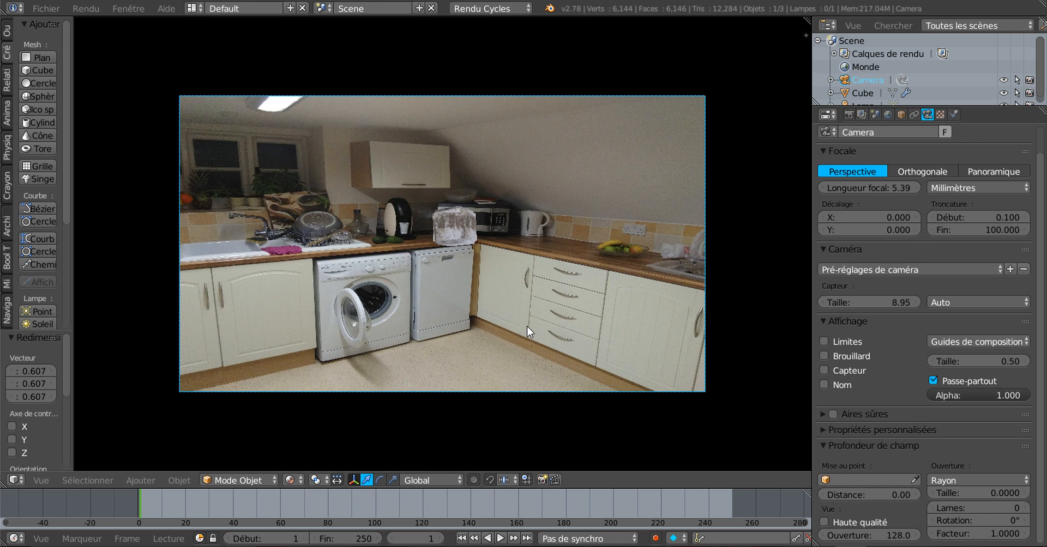
{"action": "scroll", "coordinate": [438, 253], "scroll_direction": "up", "scroll_amount": 1}
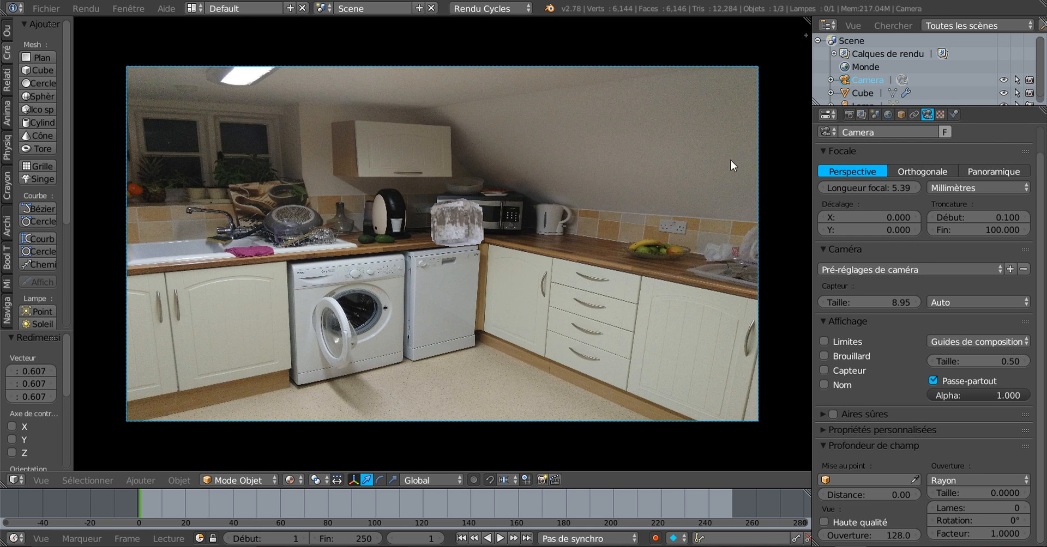
Set the world background's Force to 2.000
{"action": "left_click", "coordinate": [885, 115]}
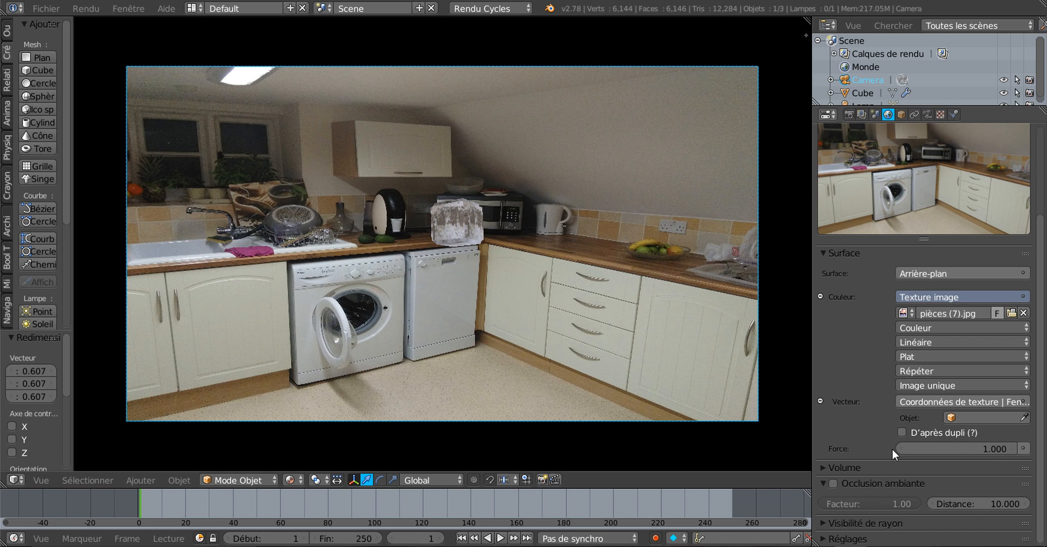
{"action": "mouse_move", "coordinate": [973, 453]}
{"action": "left_mouse_down"}
{"action": "mouse_move", "coordinate": [1014, 454]}
{"action": "mouse_move", "coordinate": [979, 454]}
{"action": "left_mouse_up"}
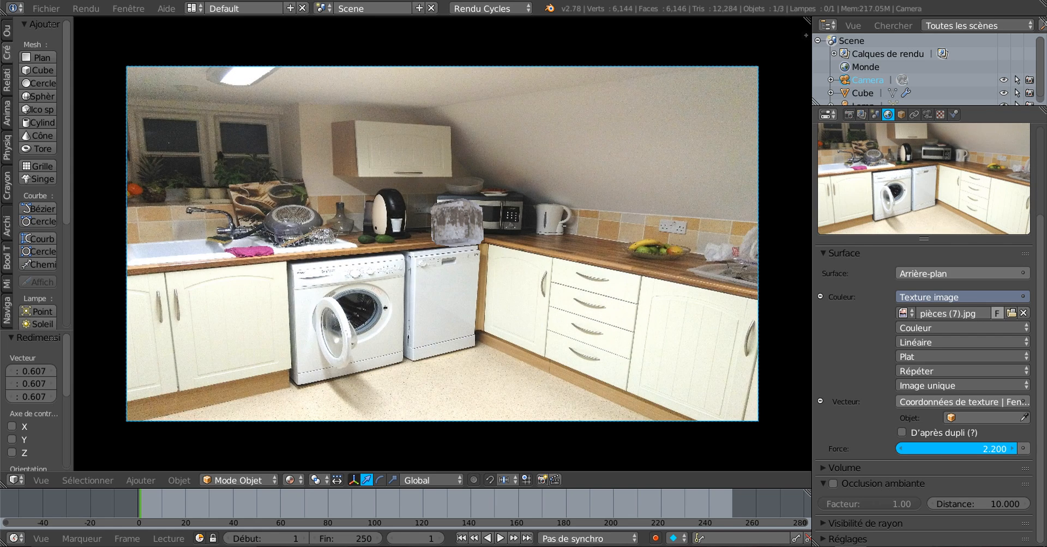
Inspect the cube up close against the kitchen photo and try moving it around the counter
{"action": "scroll", "coordinate": [643, 382], "scroll_direction": "up", "scroll_amount": 3}
{"action": "right_click", "coordinate": [460, 210]}
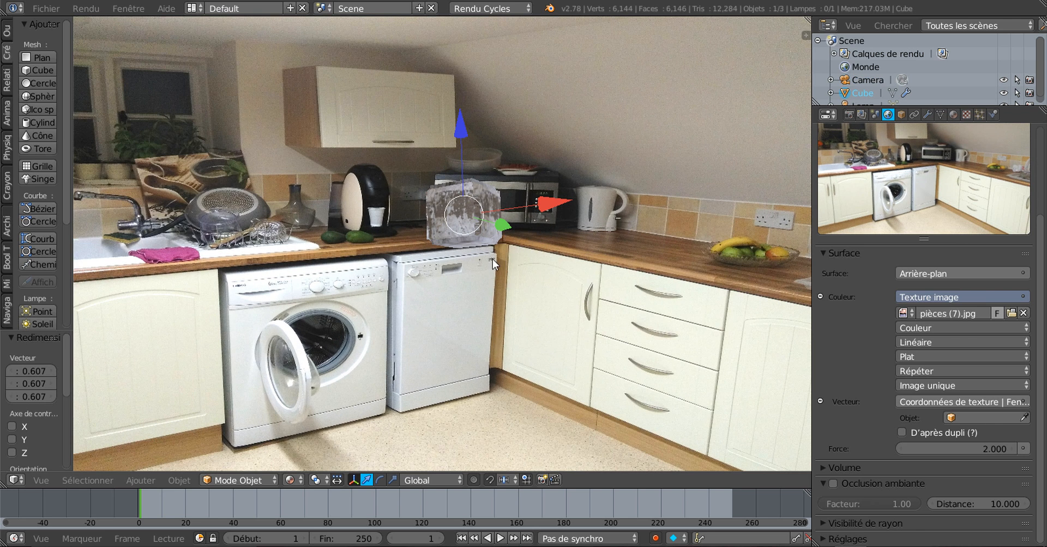
{"action": "key", "text": "g"}
{"action": "right_click", "coordinate": [480, 238]}
{"action": "scroll", "coordinate": [481, 250], "scroll_direction": "up", "scroll_amount": 4}
{"action": "scroll", "coordinate": [483, 254], "scroll_direction": "up", "scroll_amount": 3}
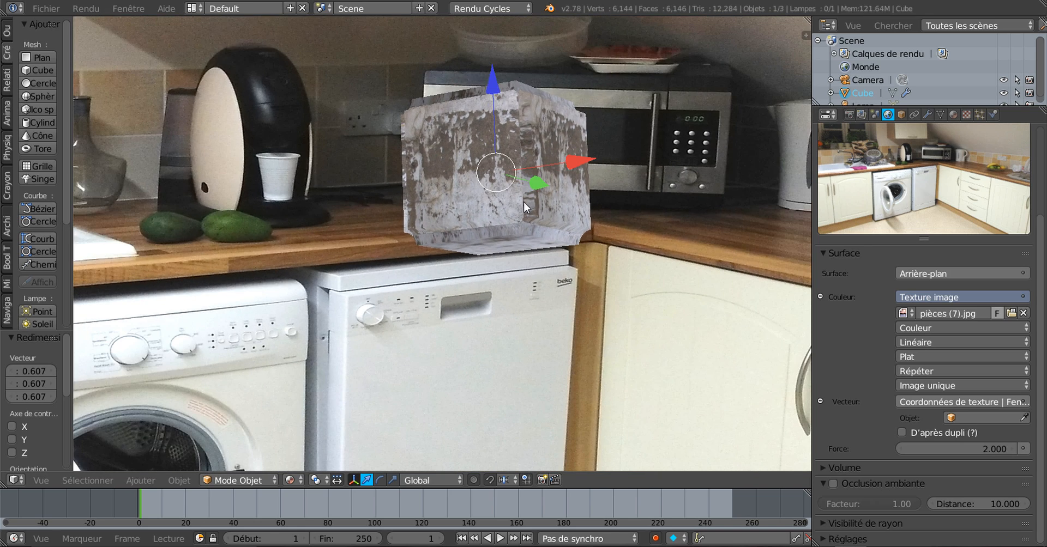
{"action": "key", "text": "g"}
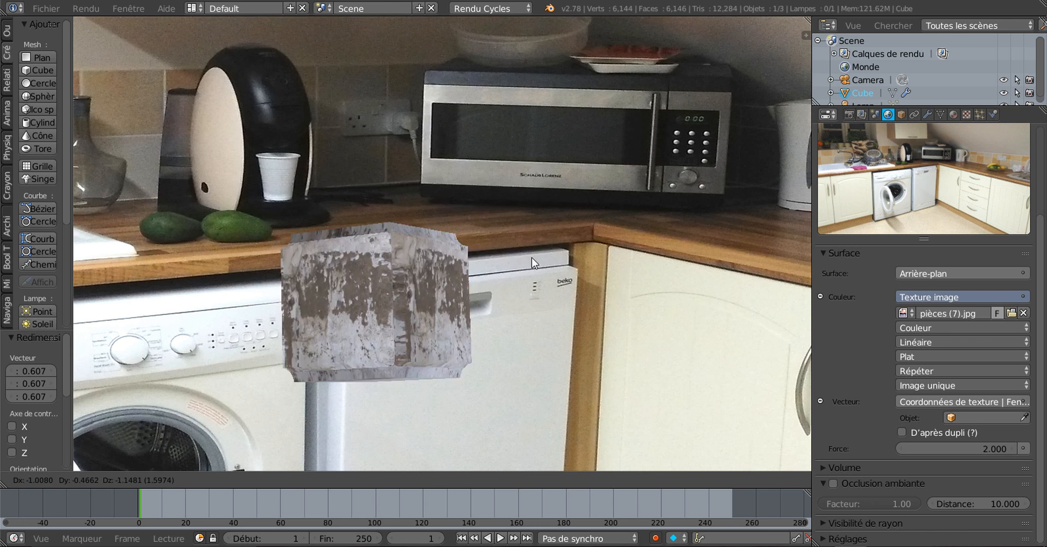
{"action": "right_click", "coordinate": [570, 264]}
{"action": "scroll", "coordinate": [570, 264], "scroll_direction": "down", "scroll_amount": 8}
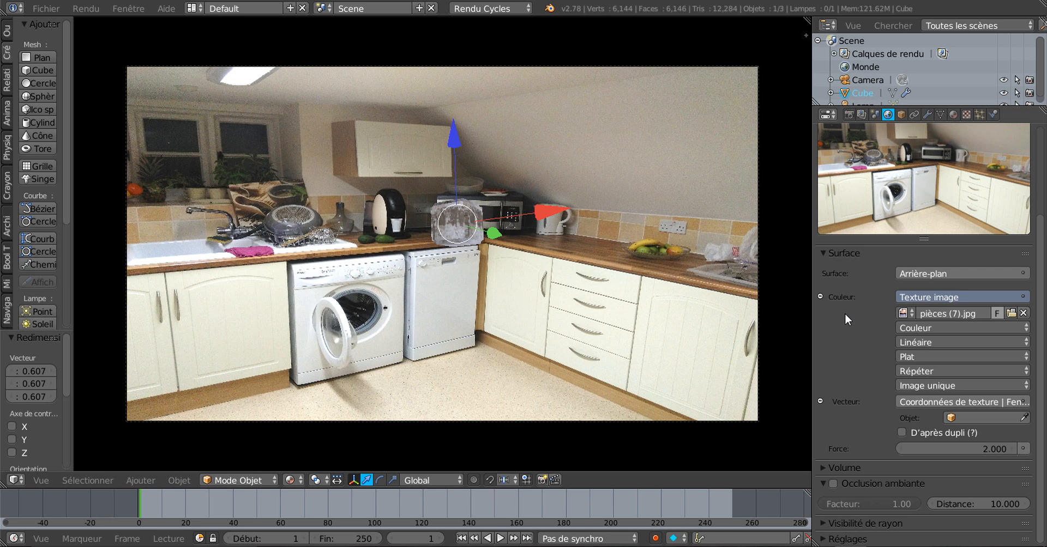
Change the world colour input to Texture d'environnement with the loaded nature_hdri_46 image, using Générée texture coordinates as its vector
{"action": "left_click", "coordinate": [937, 299]}
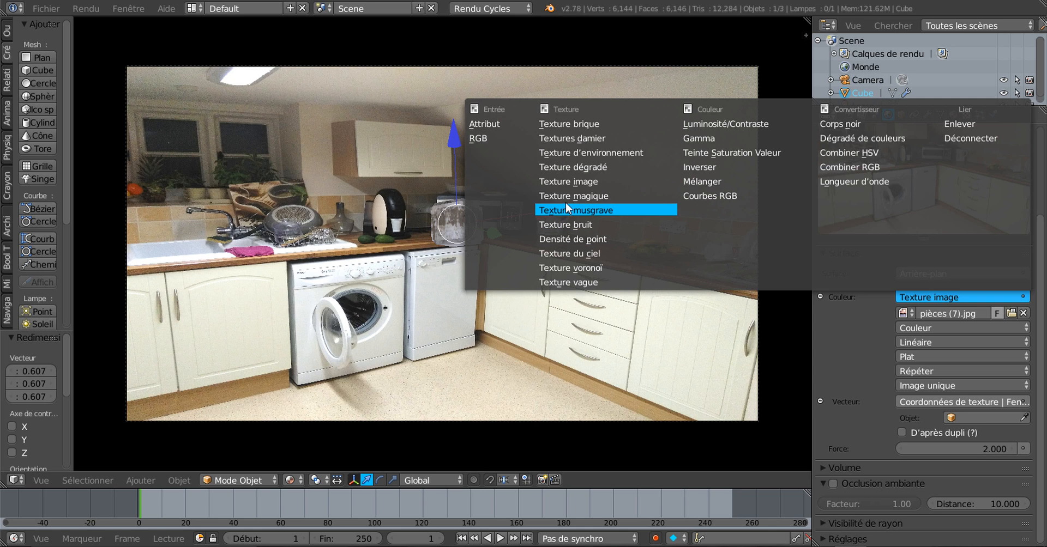
{"action": "left_click", "coordinate": [570, 153]}
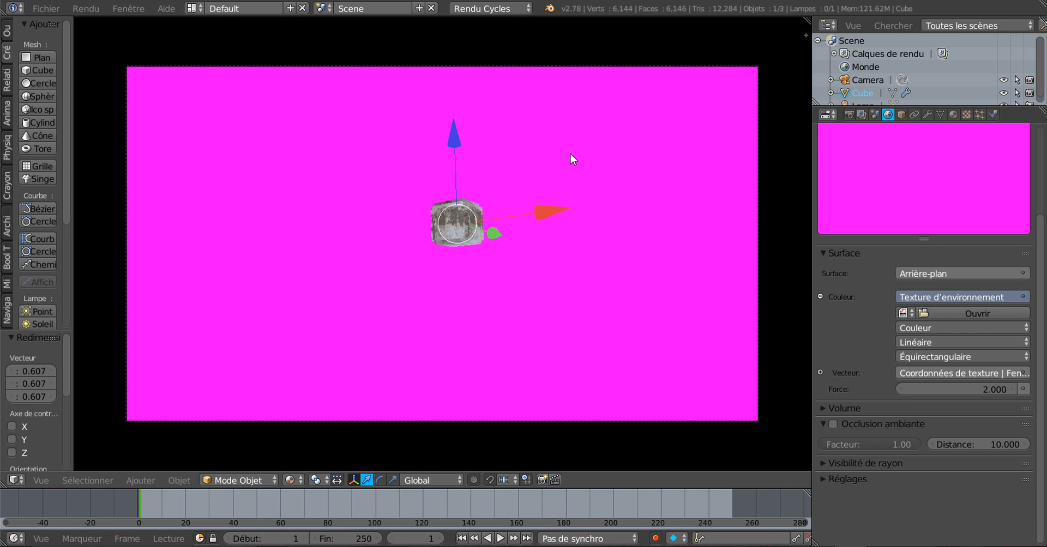
{"action": "left_click", "coordinate": [903, 311]}
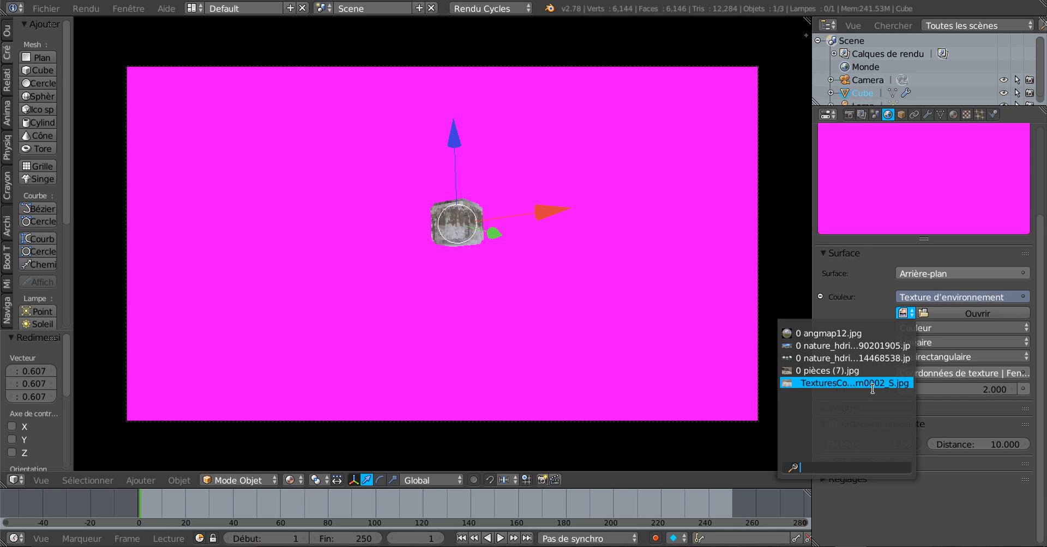
{"action": "left_click", "coordinate": [830, 359]}
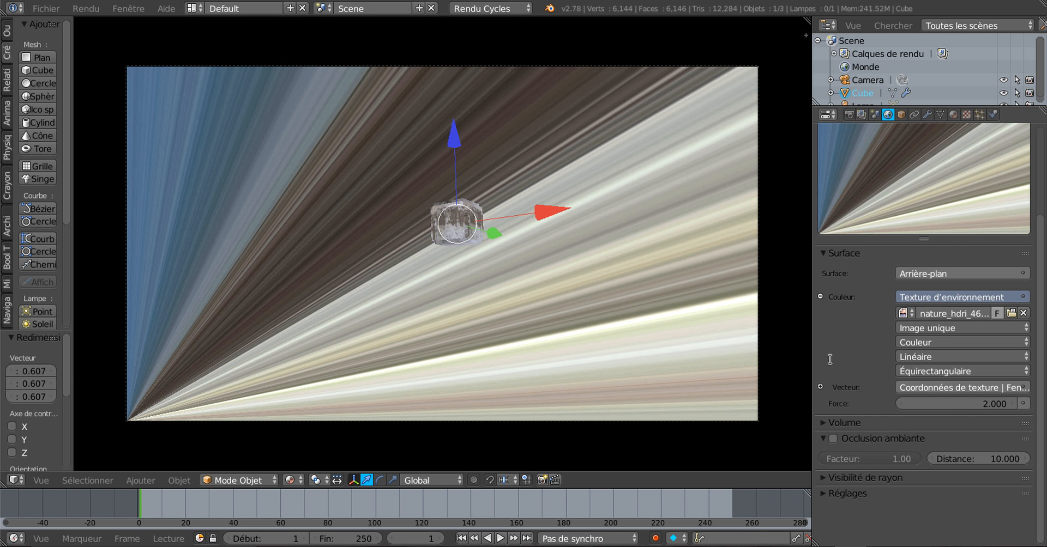
{"action": "left_click", "coordinate": [949, 387]}
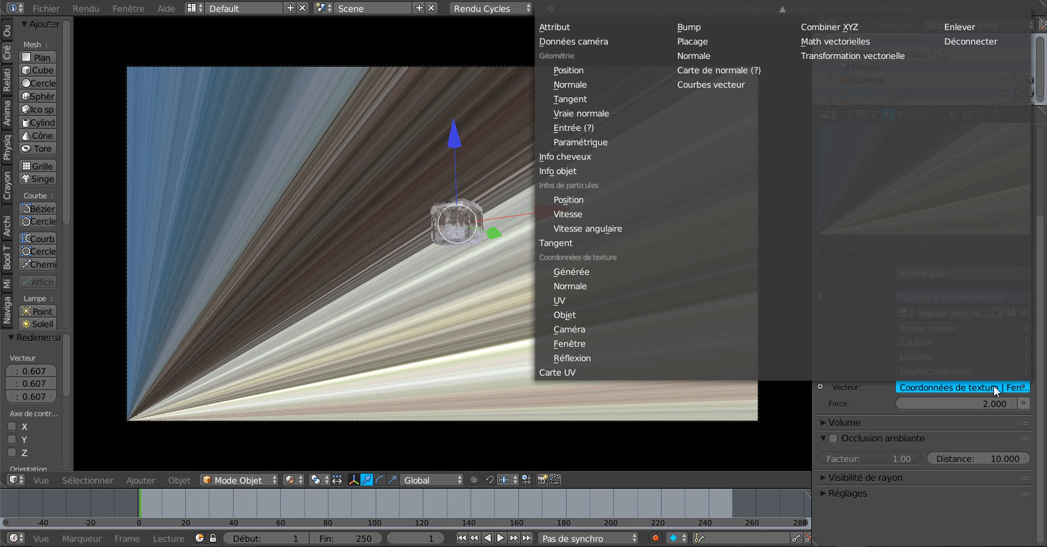
{"action": "left_click", "coordinate": [581, 271]}
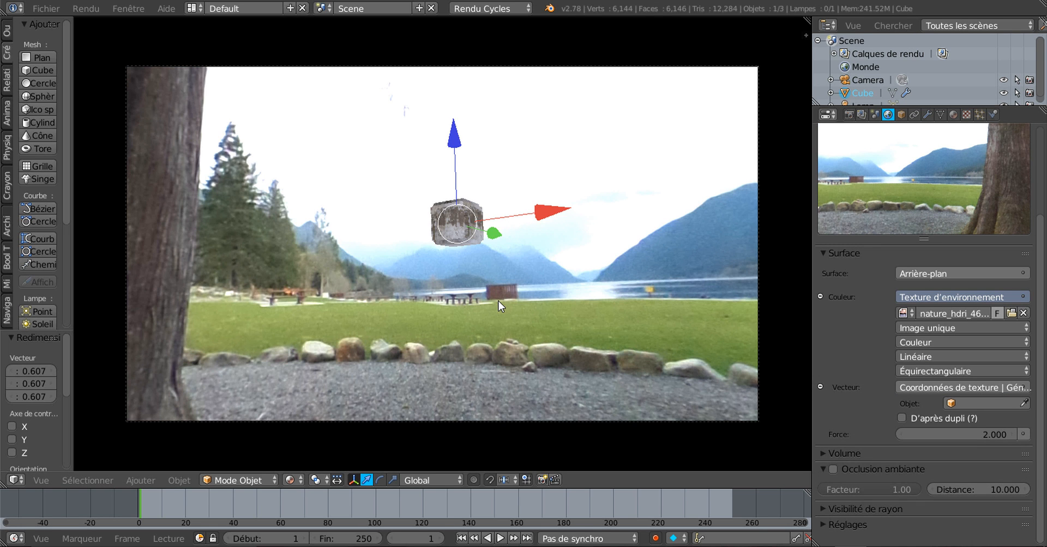
Try rotating the cube, followed by the camera, about the global Z axis to compare their effect on the panorama
{"action": "key", "text": "r"}
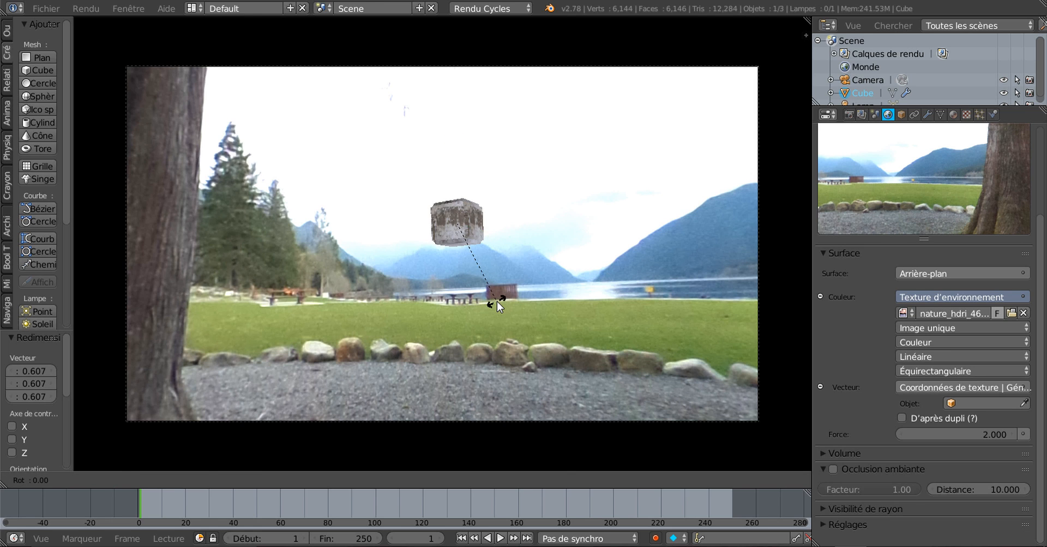
{"action": "key", "text": "z"}
{"action": "right_click", "coordinate": [592, 263]}
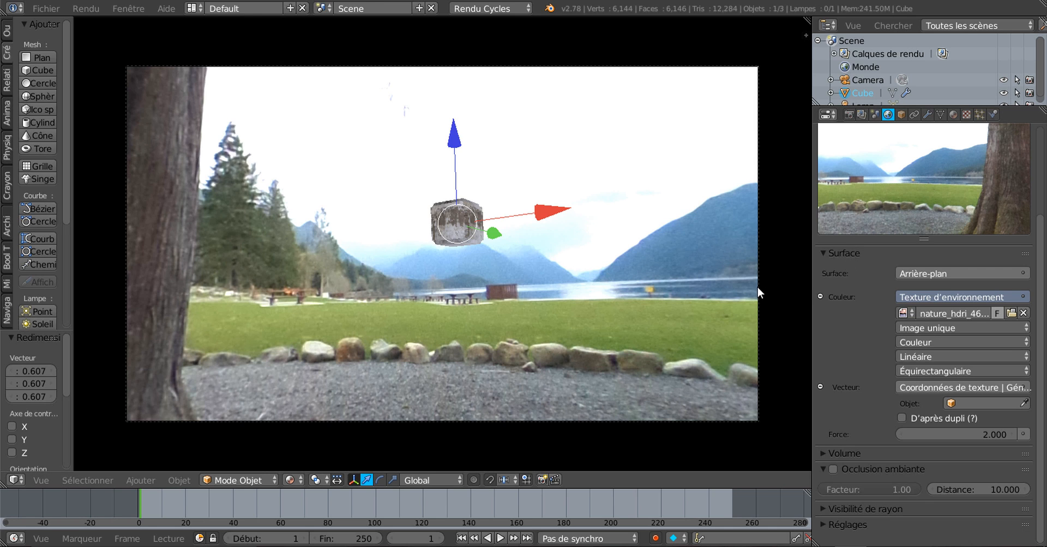
{"action": "left_click", "coordinate": [873, 79]}
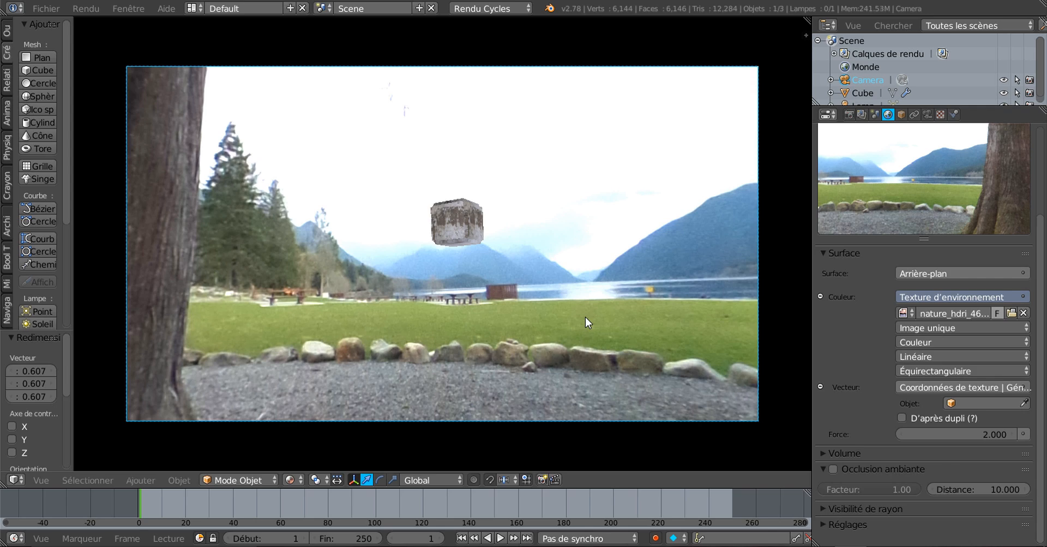
{"action": "key", "text": "r"}
{"action": "key", "text": "z"}
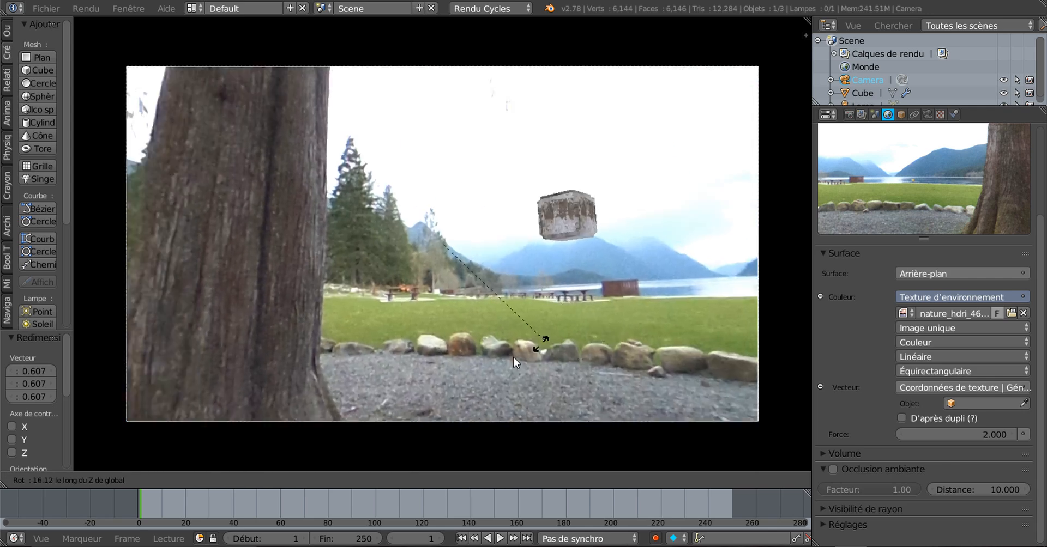
{"action": "right_click", "coordinate": [533, 350]}
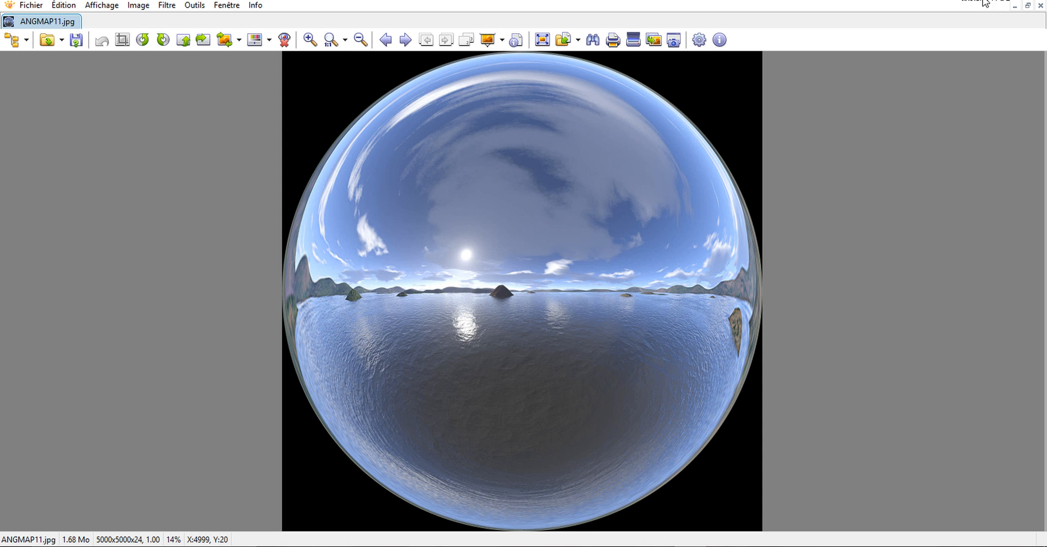
{"action": "left_click", "coordinate": [1002, 0]}
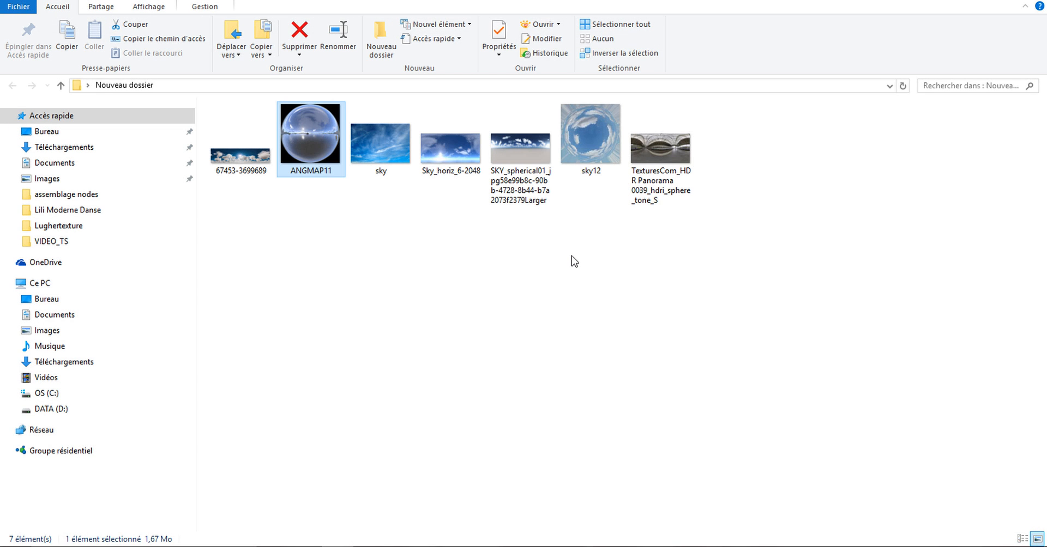
{"action": "left_click", "coordinate": [507, 194]}
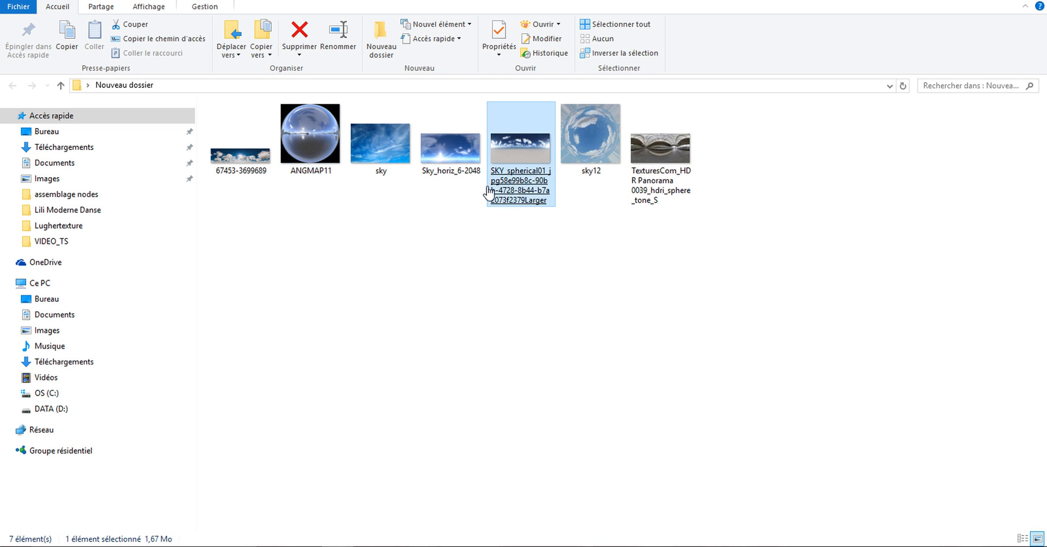
{"action": "left_click", "coordinate": [240, 162]}
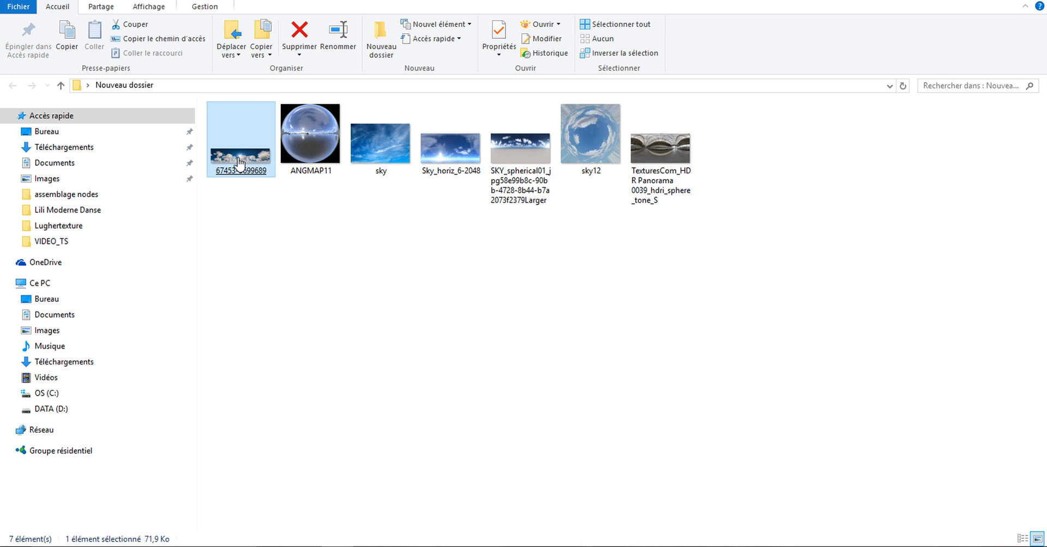
{"action": "double_click", "coordinate": [240, 162]}
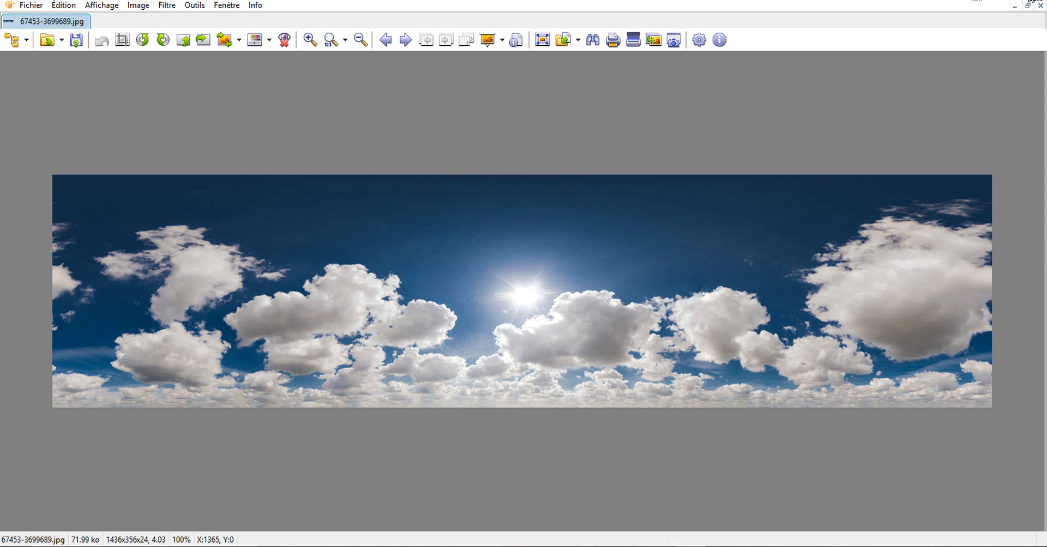
{"action": "left_click", "coordinate": [1038, 3]}
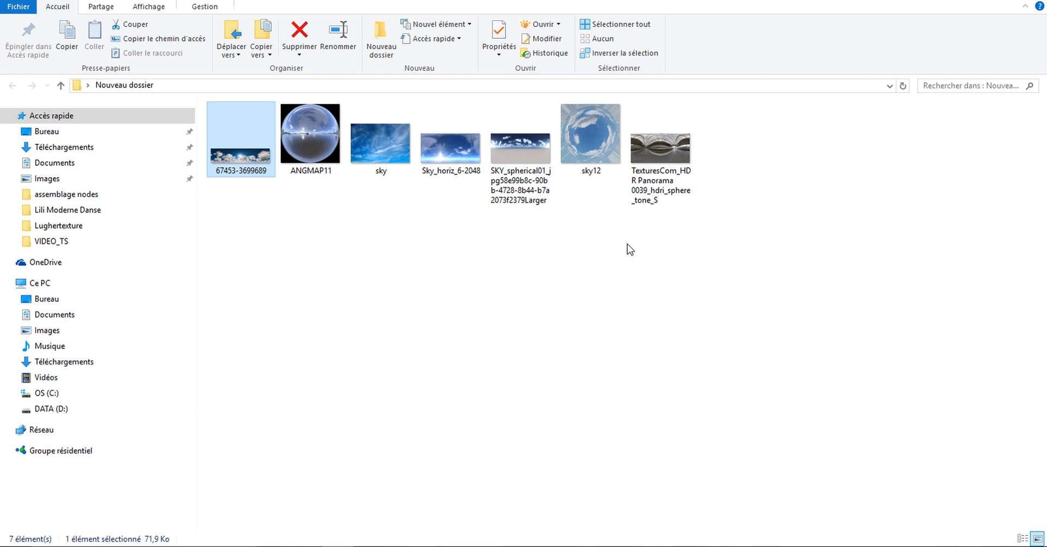
Open the sky image from Nouveau dossier to examine it as a flat background photo
{"action": "left_click", "coordinate": [391, 146]}
{"action": "left_click", "coordinate": [425, 165]}
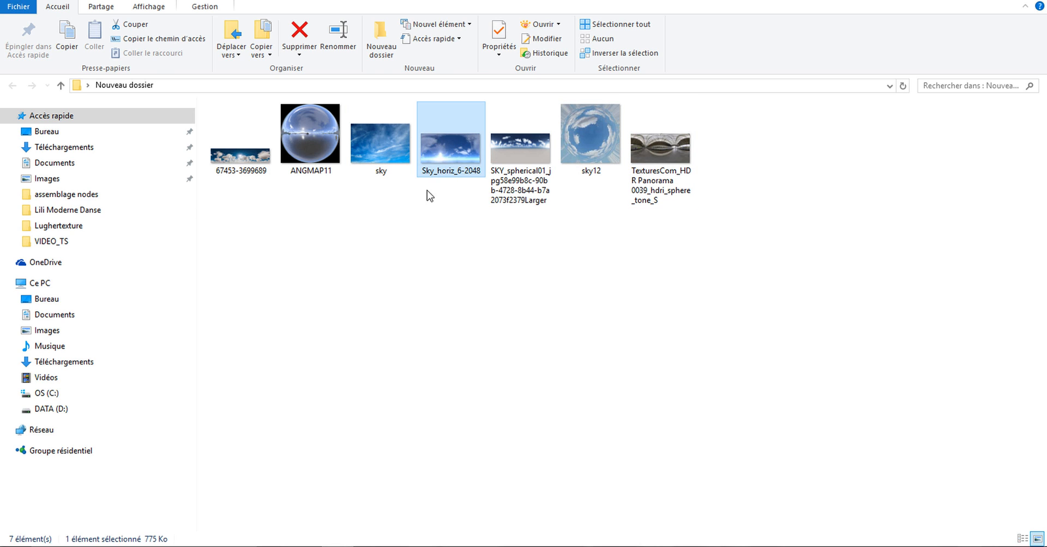
{"action": "left_click", "coordinate": [372, 156]}
{"action": "double_click", "coordinate": [375, 153]}
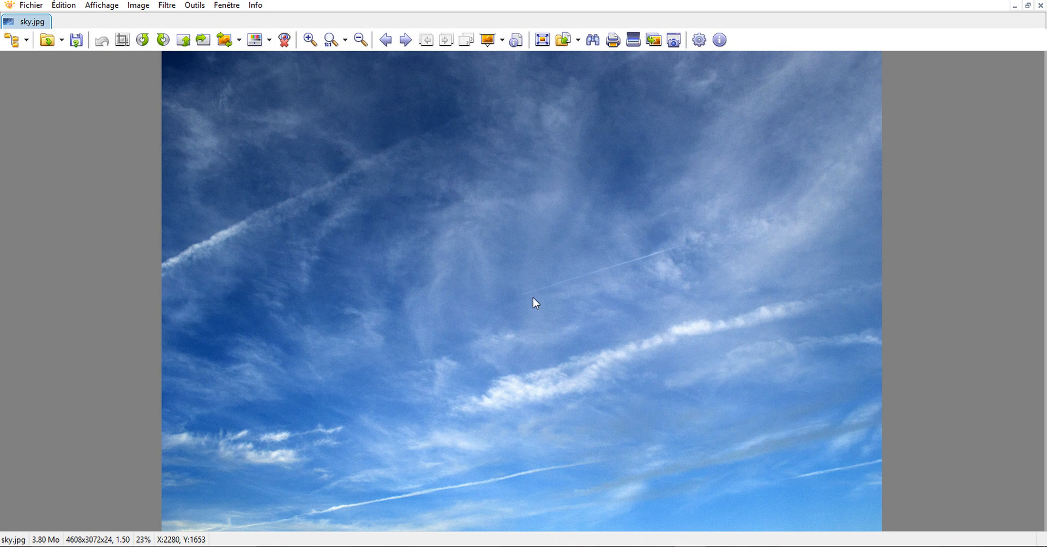
Close the sky photo, switch to Blender and load sky.jpg from the Desktop's Nouveau dossier as the world environment image
{"action": "left_click", "coordinate": [1026, 1]}
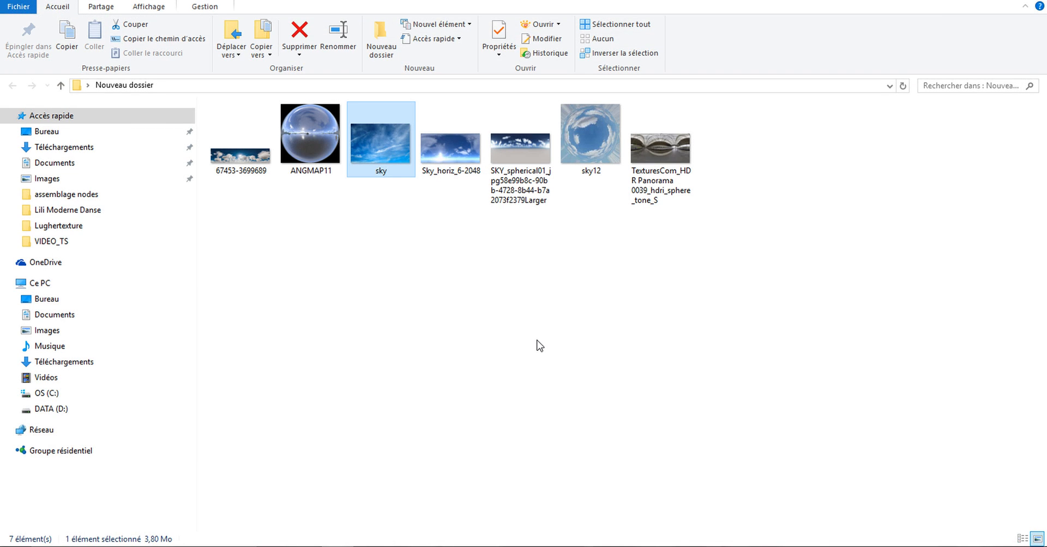
{"action": "mouse_move", "coordinate": [850, 546]}
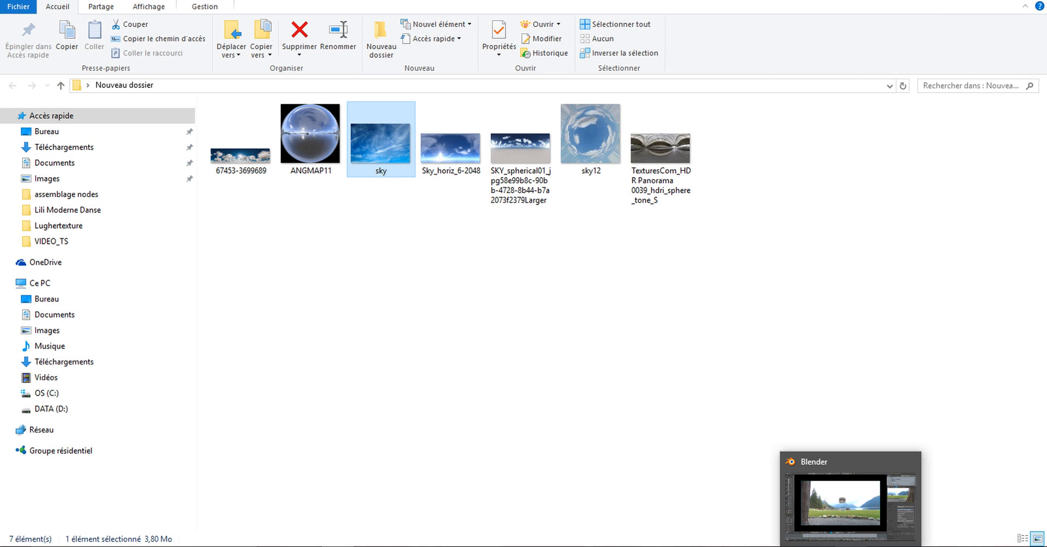
{"action": "left_click", "coordinate": [850, 546]}
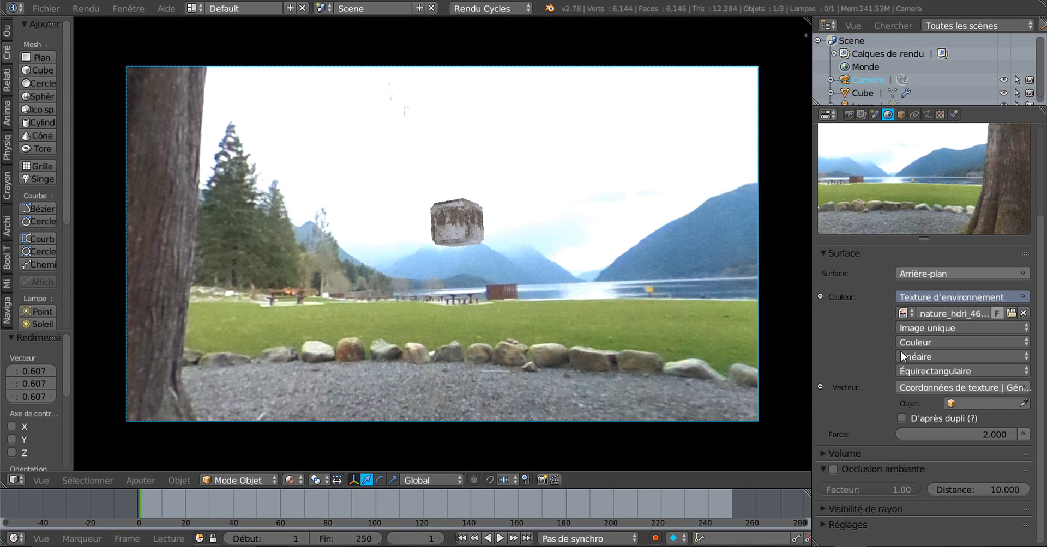
{"action": "left_click", "coordinate": [1012, 314]}
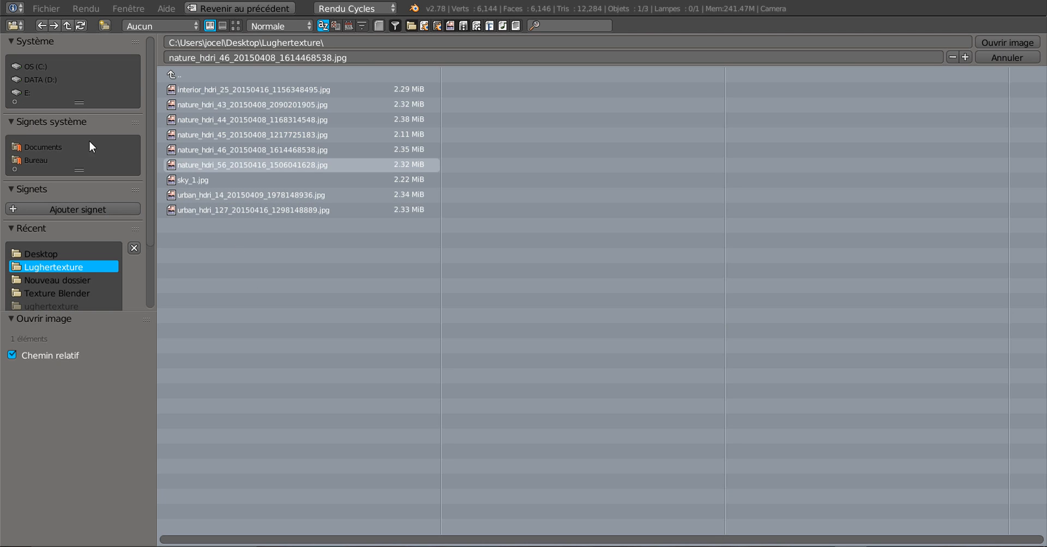
{"action": "left_click", "coordinate": [40, 159]}
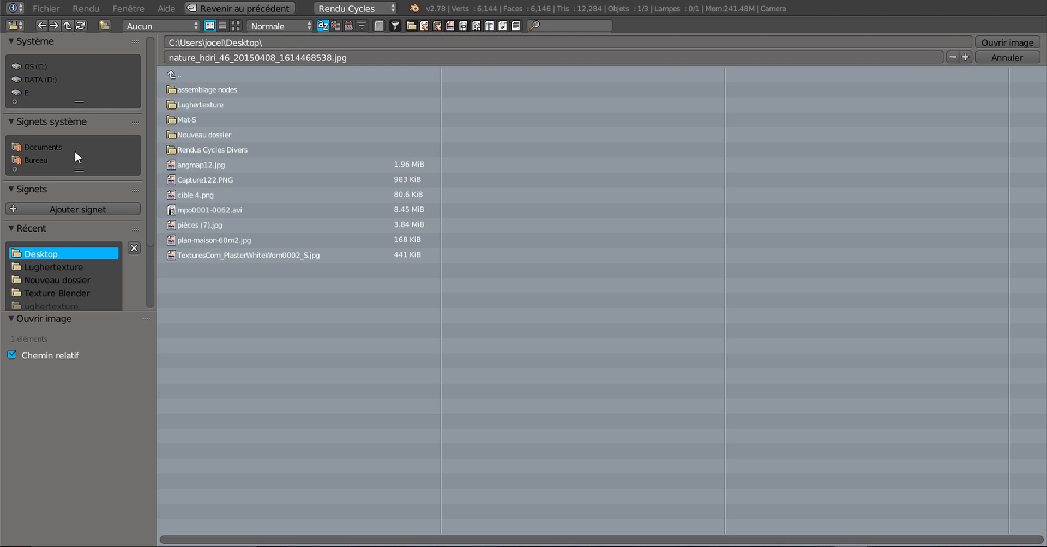
{"action": "left_click", "coordinate": [235, 25]}
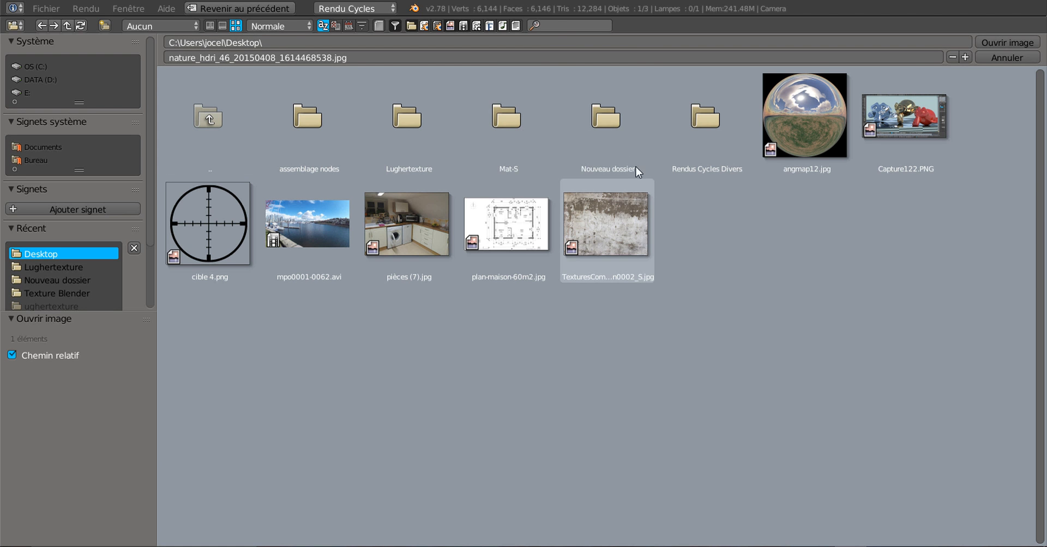
{"action": "left_click", "coordinate": [614, 143]}
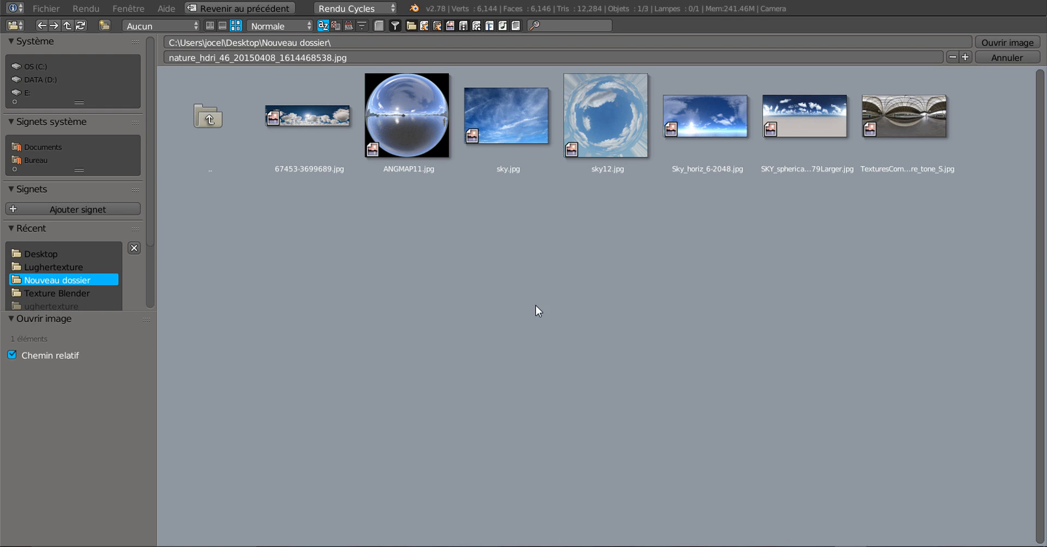
{"action": "left_click", "coordinate": [499, 112]}
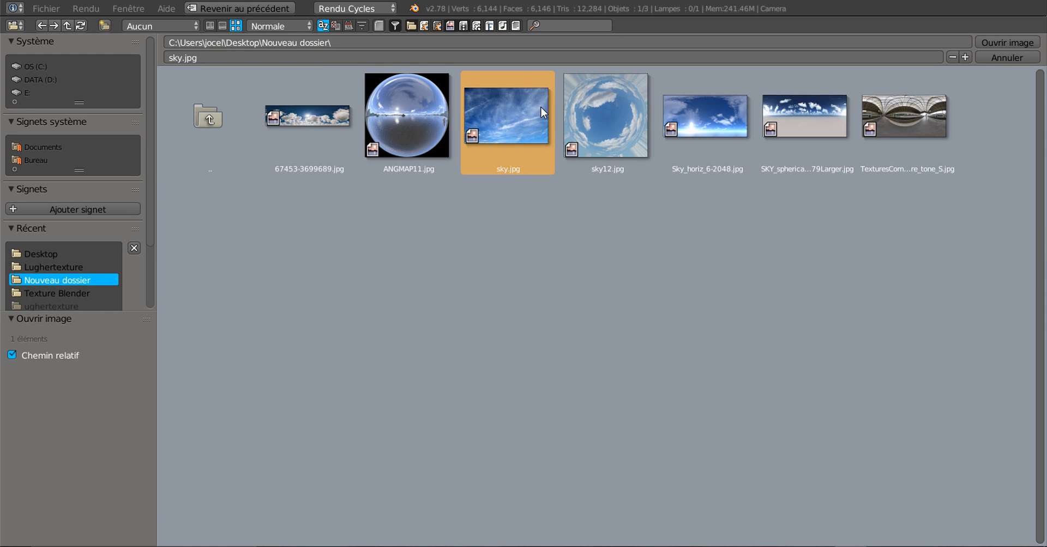
{"action": "left_click", "coordinate": [1004, 43]}
Try rotating the camera about the global Z axis to check the flat sky.jpg background around the cube
{"action": "scroll", "coordinate": [552, 306], "scroll_direction": "down", "scroll_amount": 2}
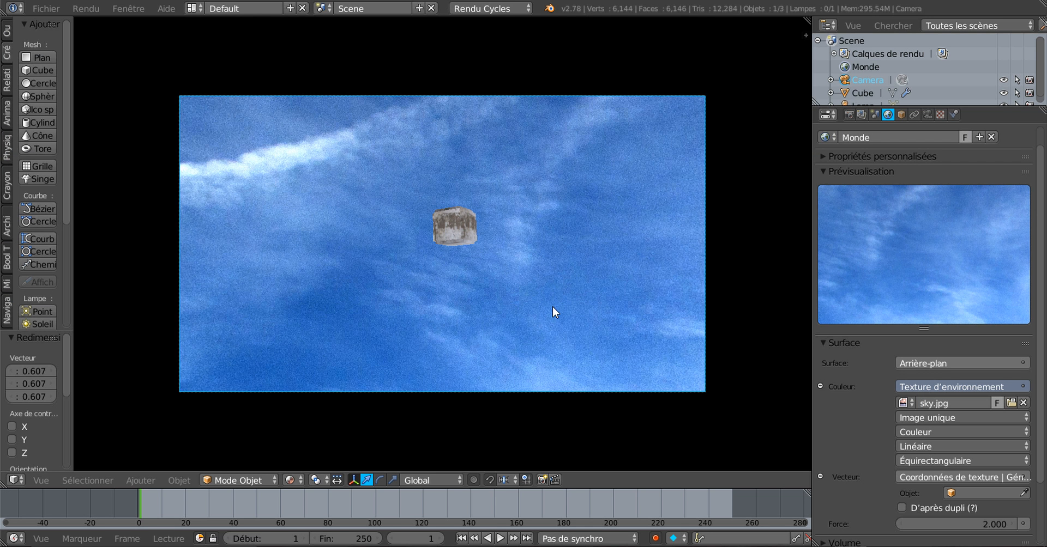
{"action": "scroll", "coordinate": [551, 306], "scroll_direction": "up", "scroll_amount": 1}
{"action": "key", "text": "r"}
{"action": "key", "text": "z"}
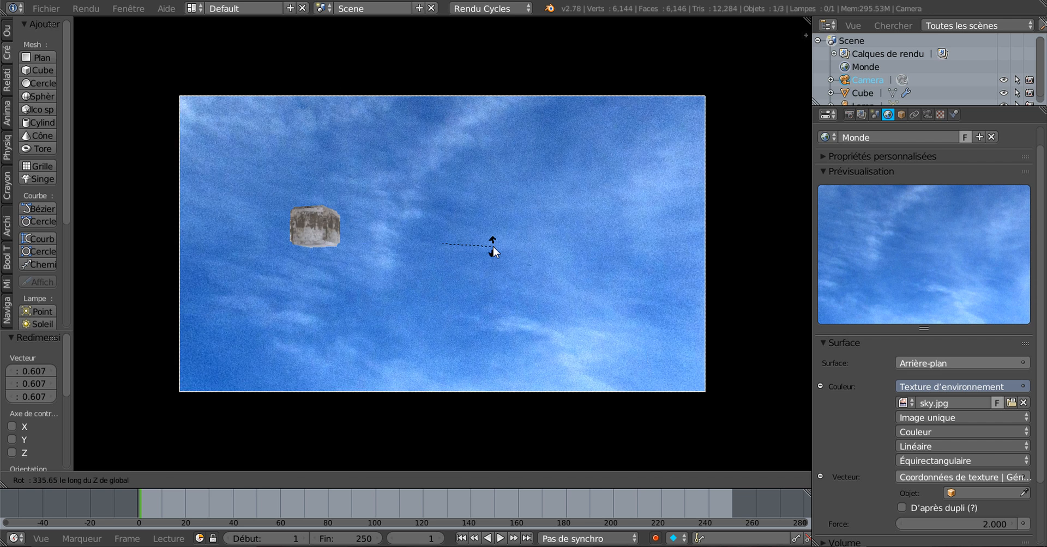
{"action": "right_click", "coordinate": [493, 247]}
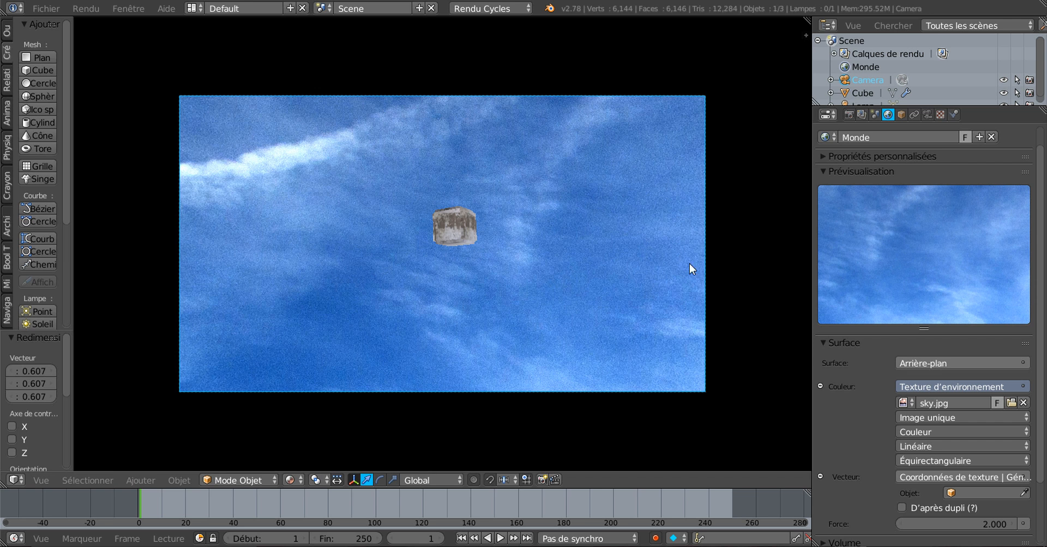
Set the camera lens to Panoramique with a 221.76° field of view and try rotating the camera about the global Z axis
{"action": "left_click", "coordinate": [926, 115]}
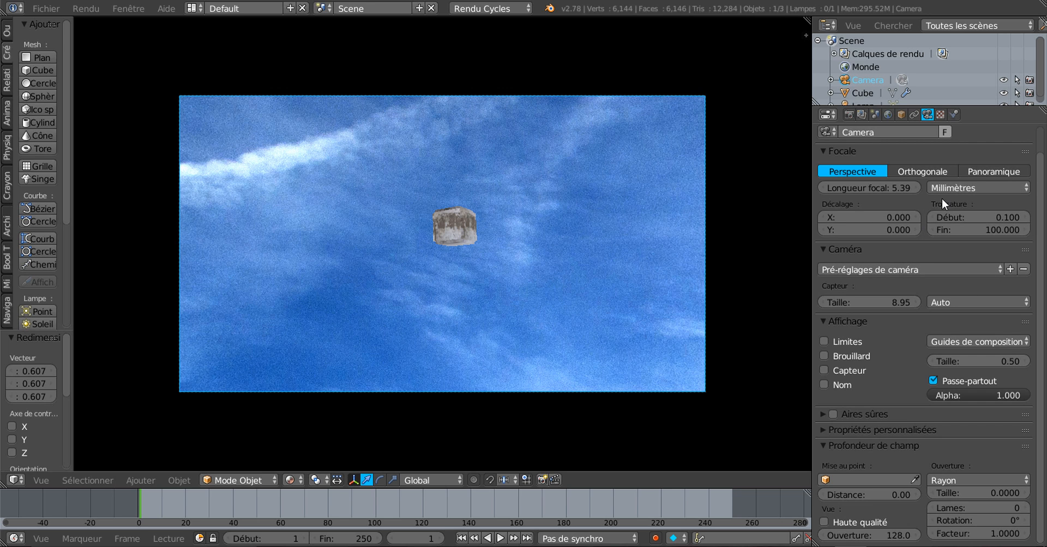
{"action": "left_click", "coordinate": [978, 171]}
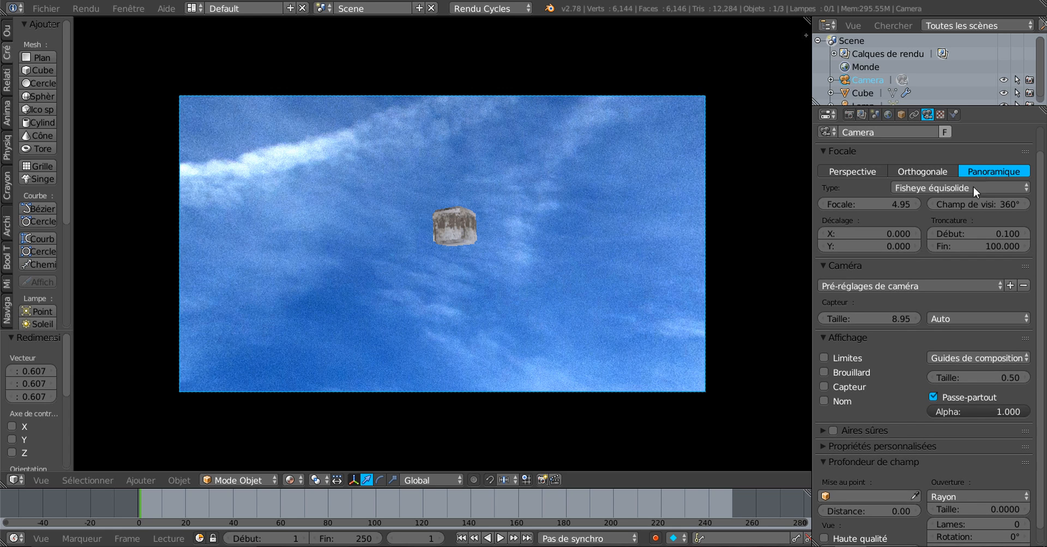
{"action": "left_click_drag", "start_coordinate": [993, 203], "coordinate": [942, 204]}
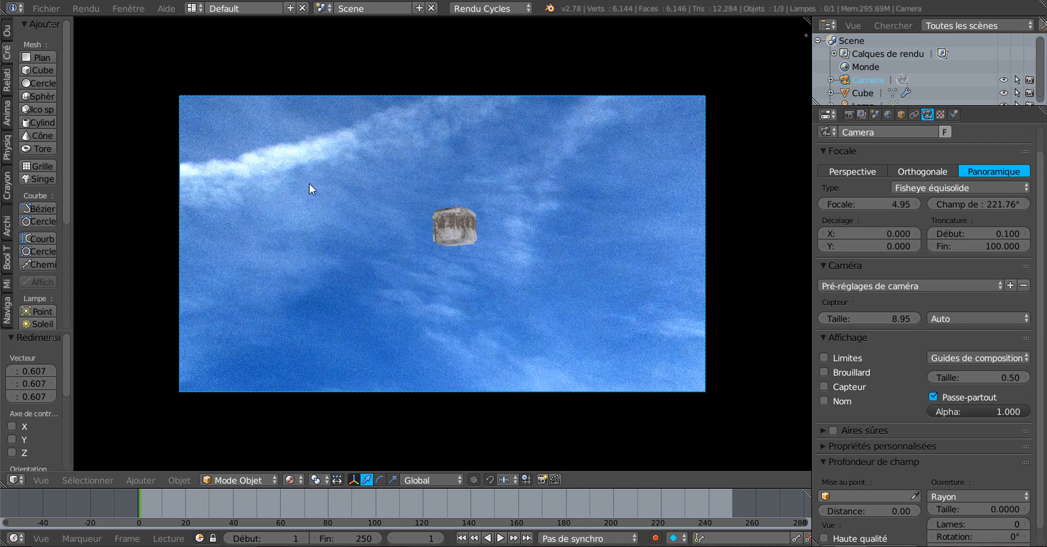
{"action": "key", "text": "r"}
{"action": "key", "text": "z"}
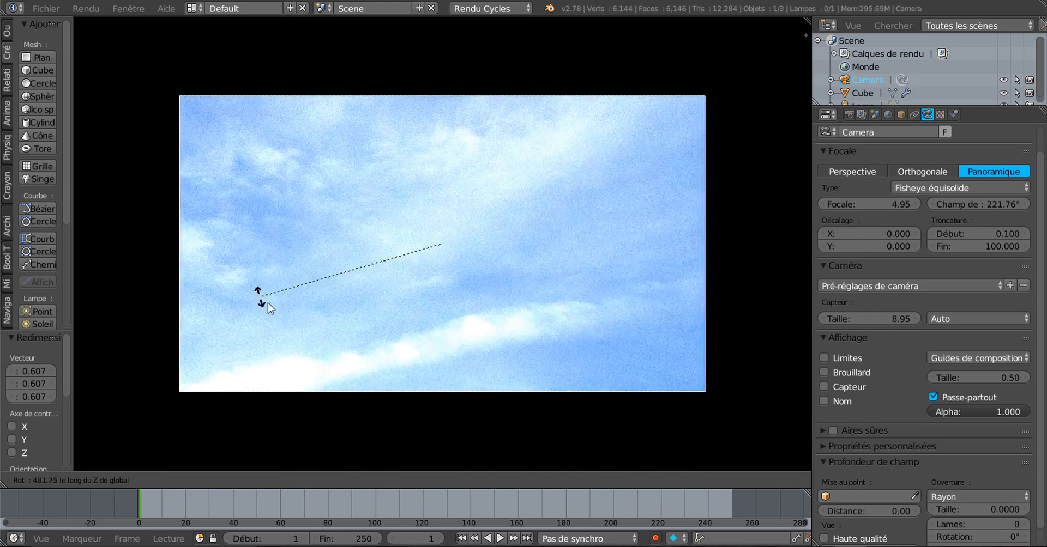
{"action": "left_click", "coordinate": [349, 304]}
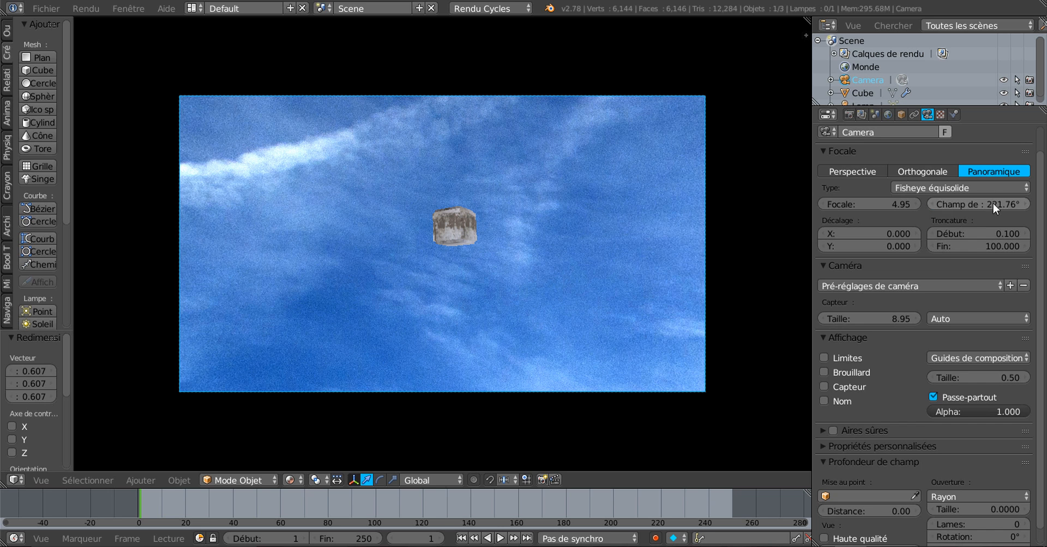
Reduce the panoramic camera's field of view to 169.44° and test it by rotating the camera about the global Z axis
{"action": "left_click_drag", "start_coordinate": [992, 204], "coordinate": [986, 204]}
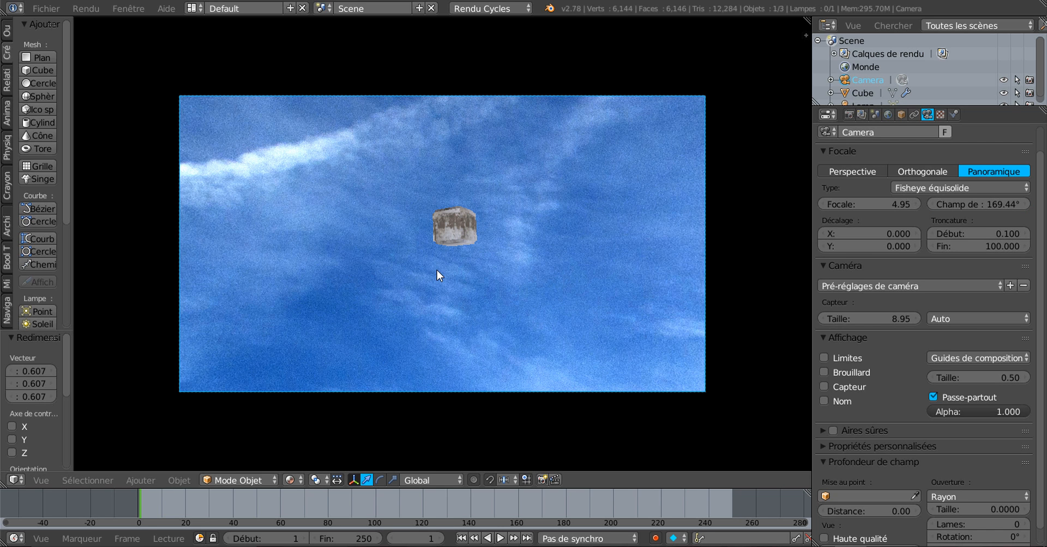
{"action": "key", "text": "r"}
{"action": "key", "text": "z"}
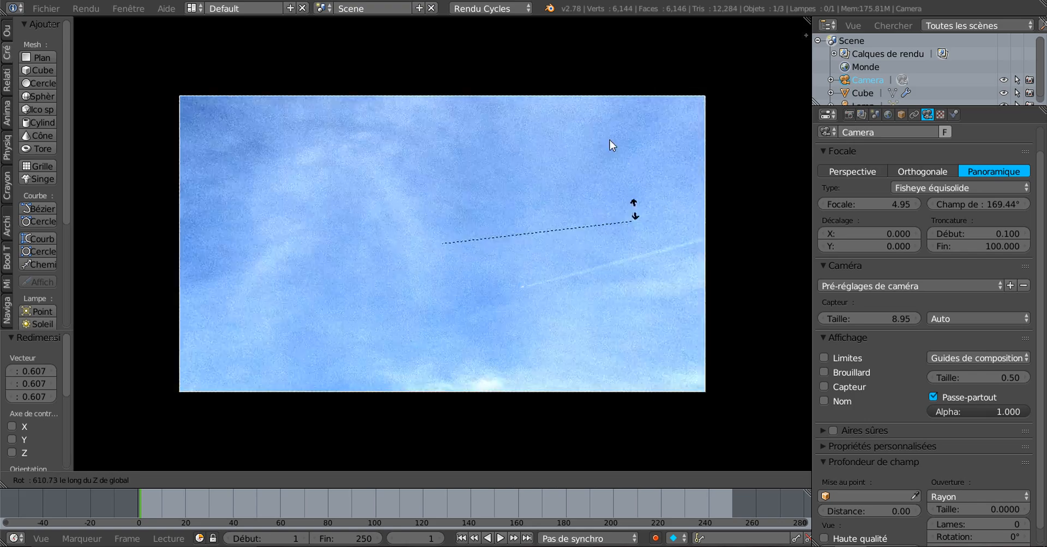
{"action": "left_click", "coordinate": [705, 215]}
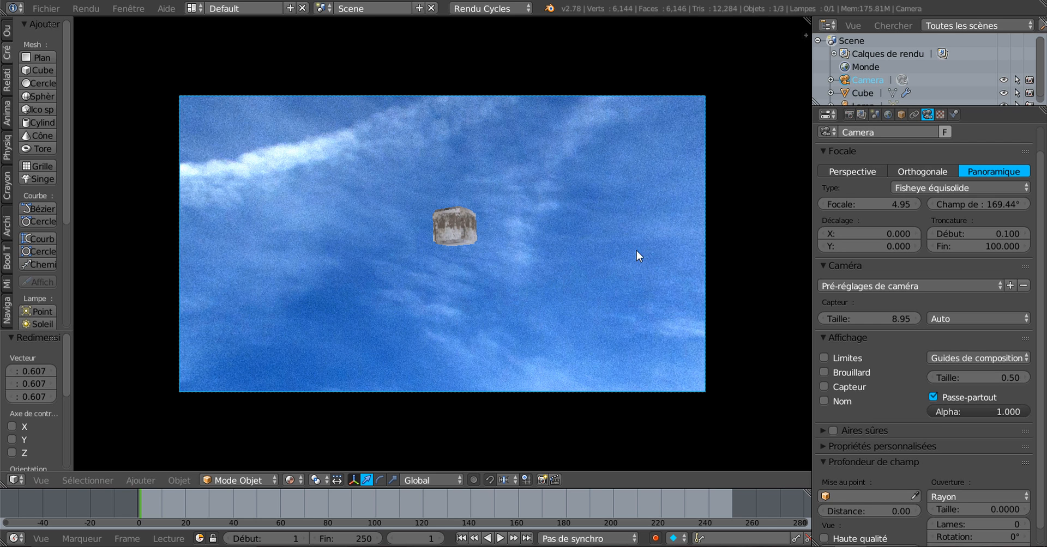
Return the camera lens type to Perspective
{"action": "left_click", "coordinate": [865, 169]}
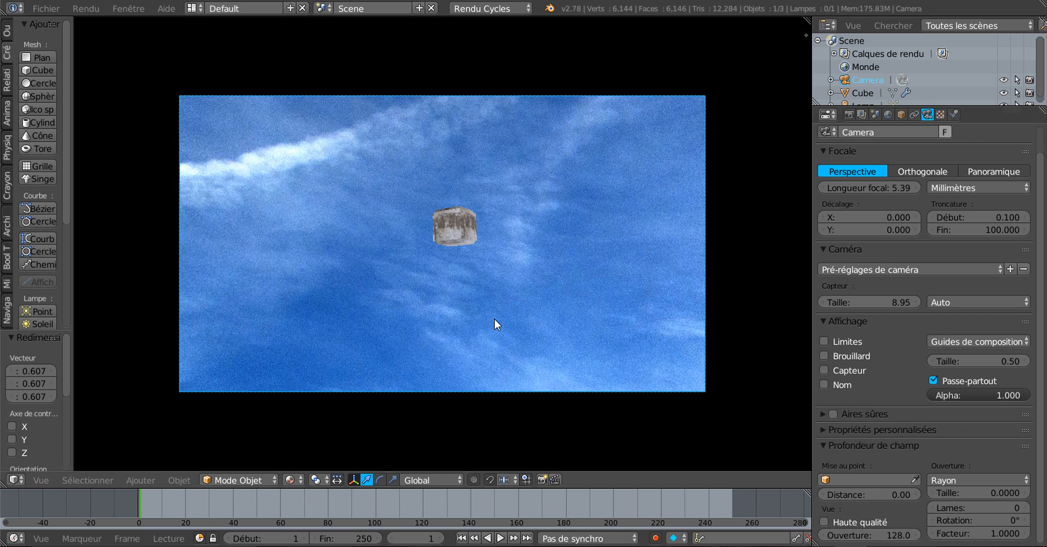
{"action": "scroll", "coordinate": [494, 319], "scroll_direction": "down", "scroll_amount": 1}
{"action": "scroll", "coordinate": [494, 320], "scroll_direction": "up", "scroll_amount": 1}
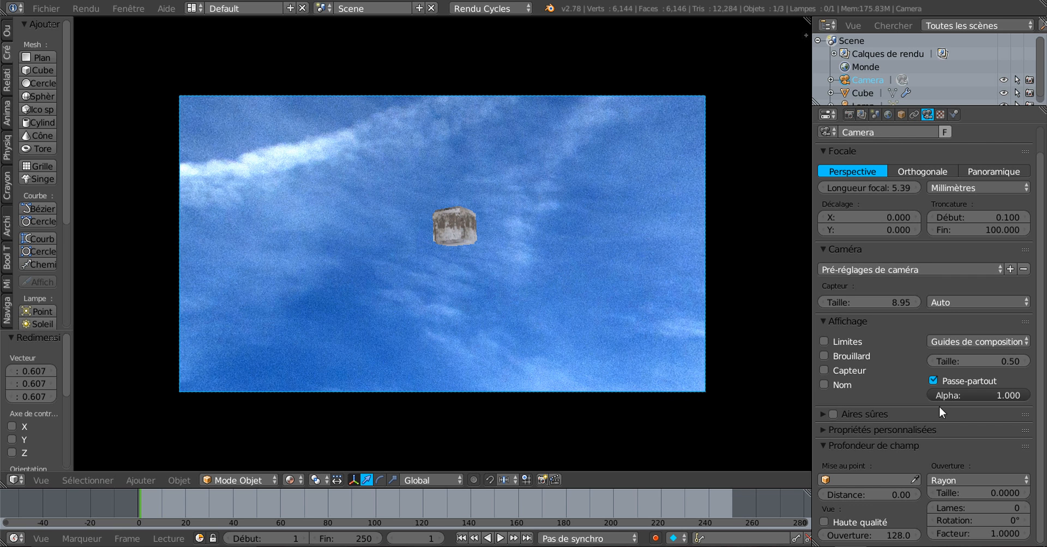
Replace the world environment image with ANGMAP11.jpg from Nouveau dossier
{"action": "left_click", "coordinate": [888, 114]}
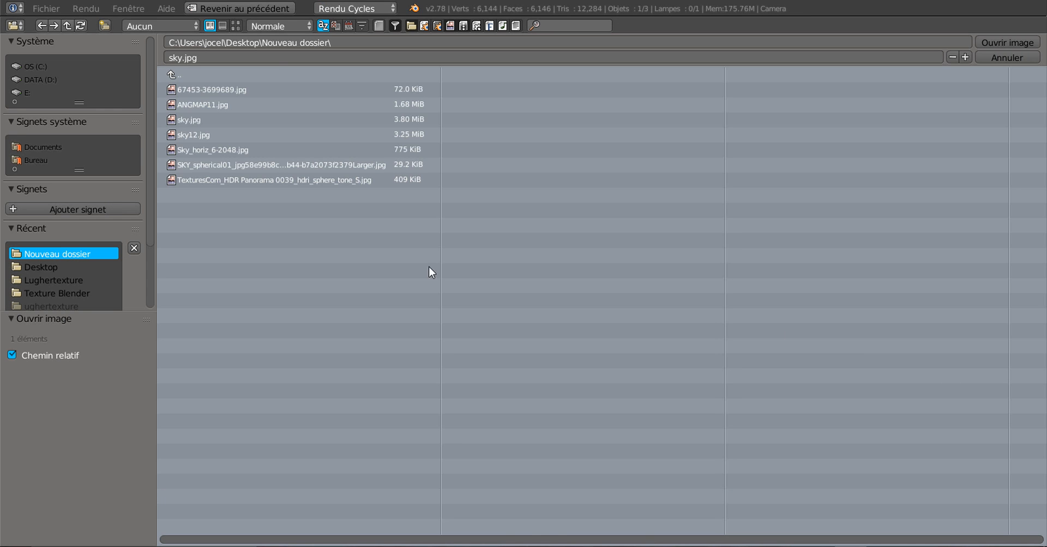
{"action": "left_click", "coordinate": [238, 25]}
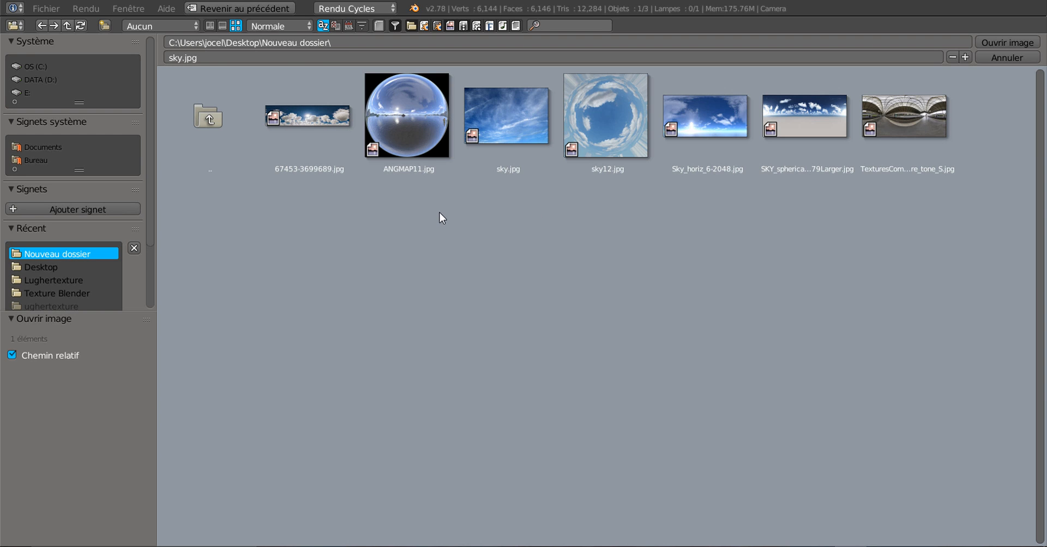
{"action": "left_click", "coordinate": [411, 119]}
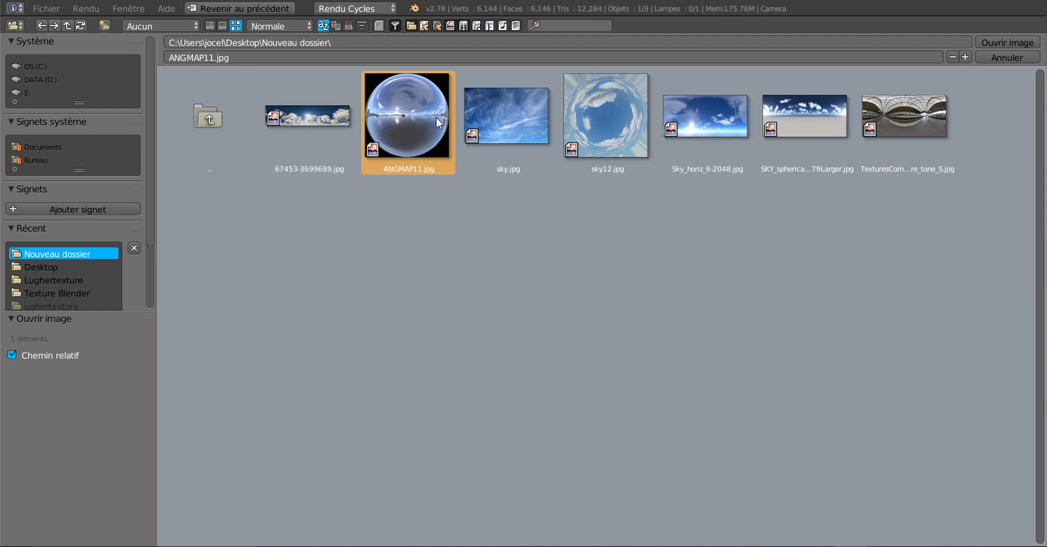
{"action": "left_click", "coordinate": [995, 42]}
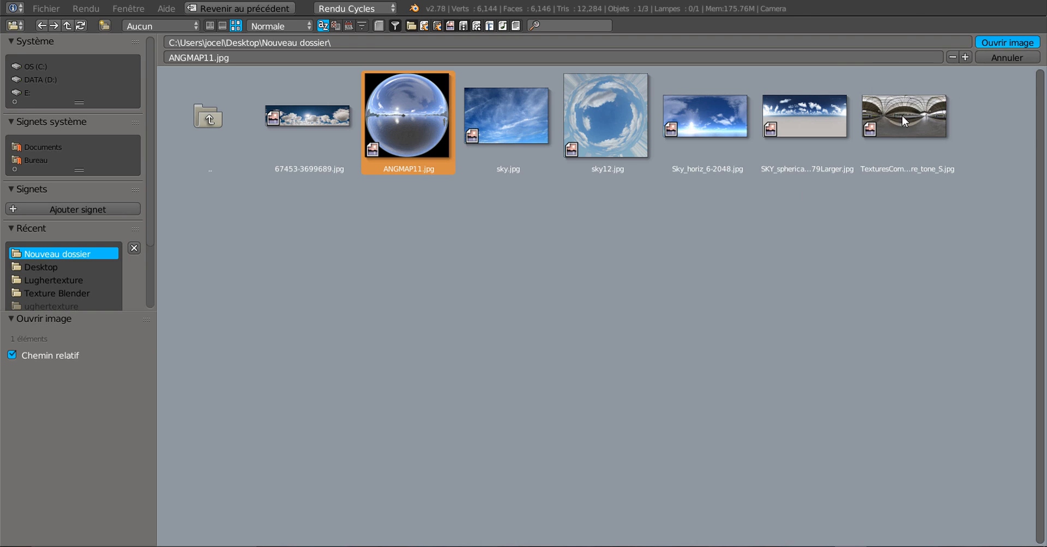
Try rotating the camera about the global Z axis to inspect the ANGMAP11 background all around
{"action": "scroll", "coordinate": [602, 315], "scroll_direction": "up", "scroll_amount": 1}
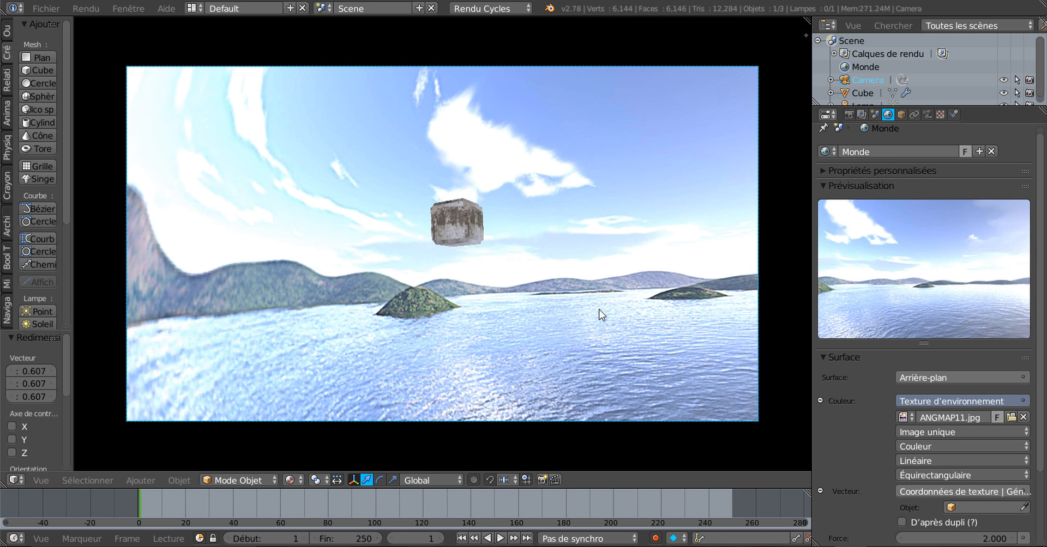
{"action": "scroll", "coordinate": [542, 301], "scroll_direction": "down", "scroll_amount": 2}
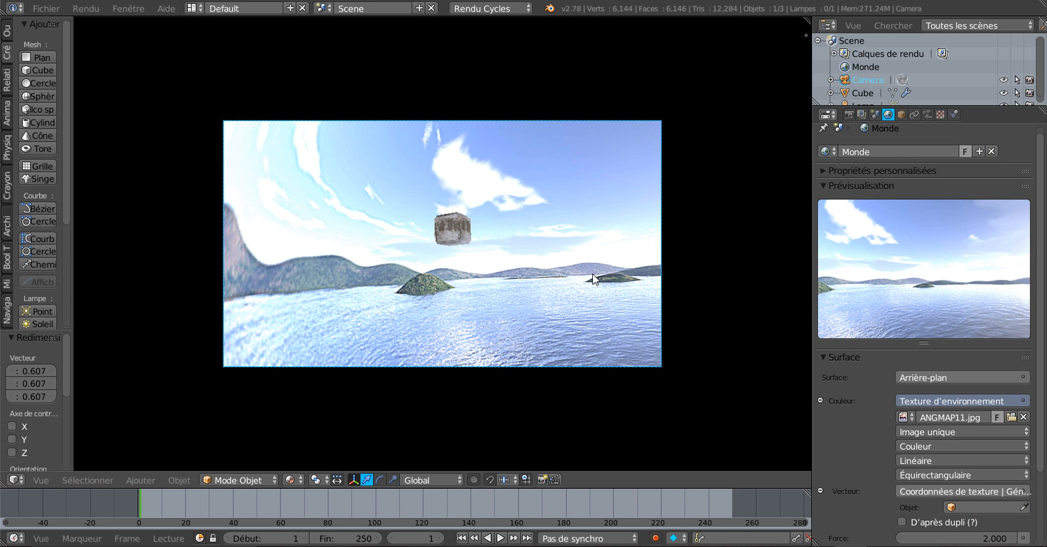
{"action": "key", "text": "r"}
{"action": "key", "text": "z"}
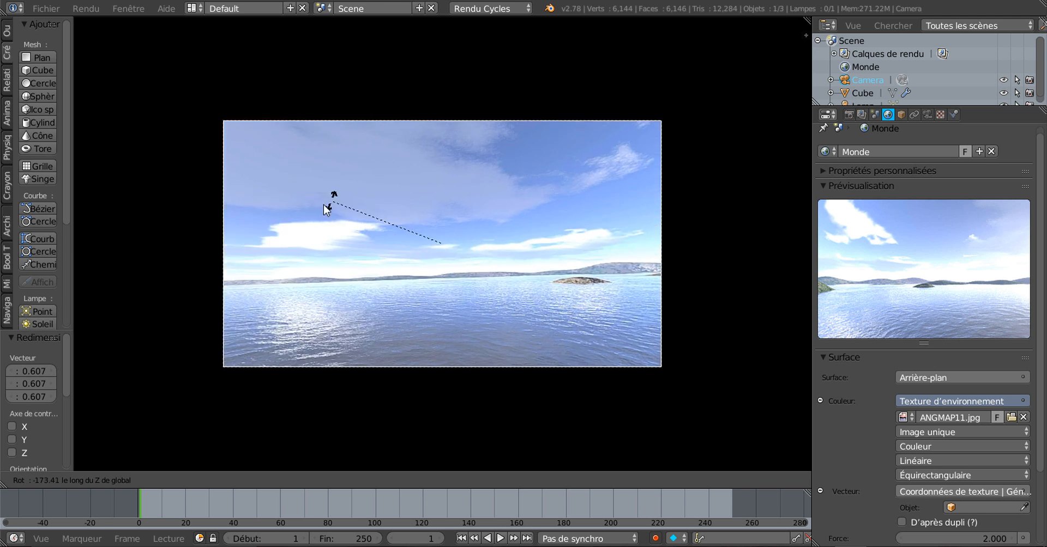
{"action": "left_click", "coordinate": [362, 210]}
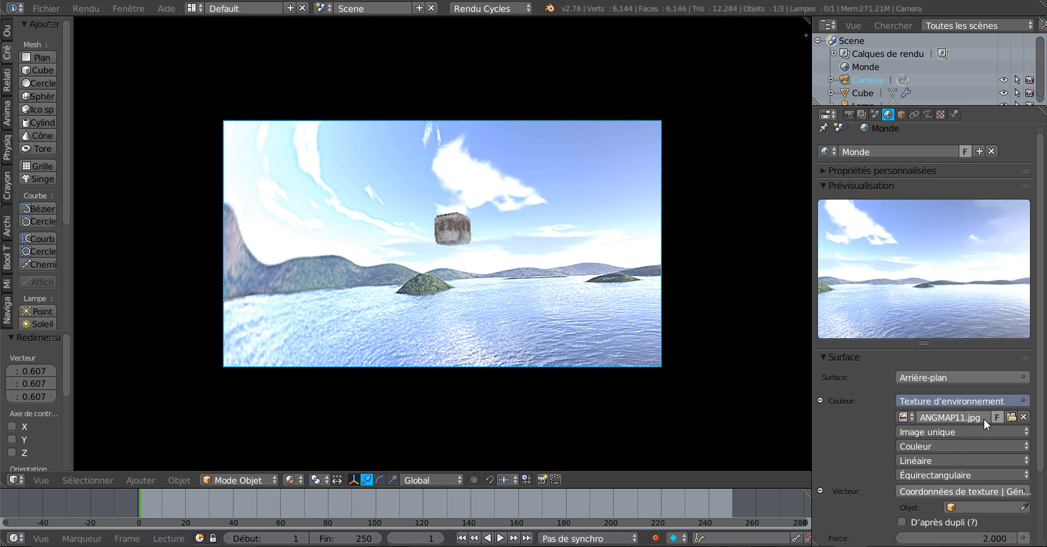
Replace the world environment image with Sky_horiz_6-2048.jpg from Nouveau dossier
{"action": "left_click", "coordinate": [1010, 417]}
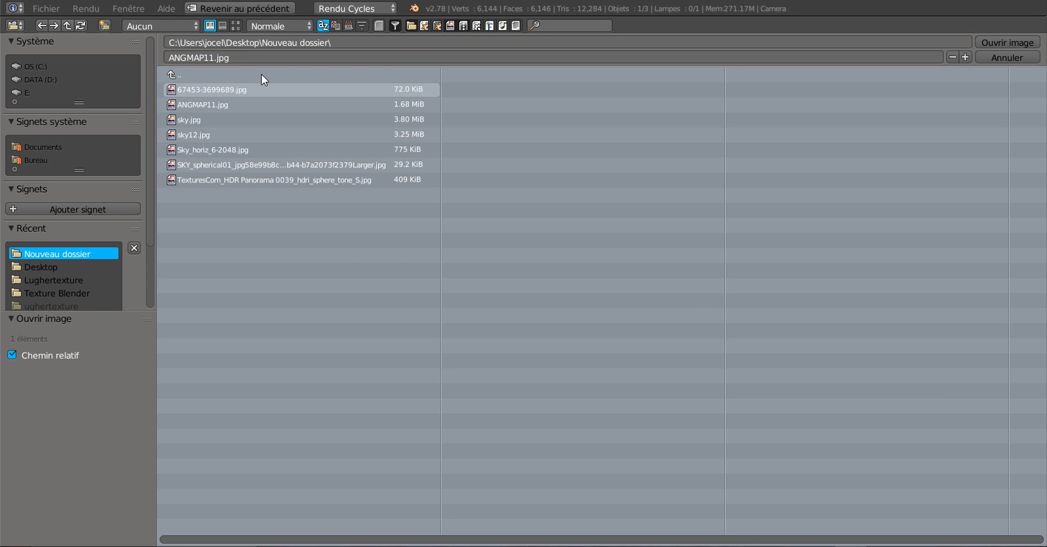
{"action": "left_click", "coordinate": [235, 26]}
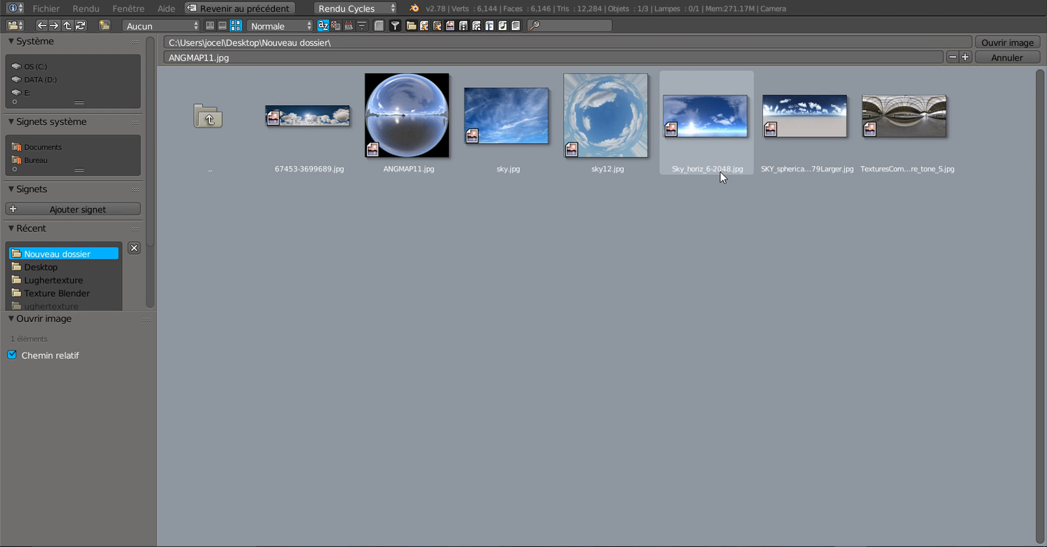
{"action": "left_click", "coordinate": [699, 115]}
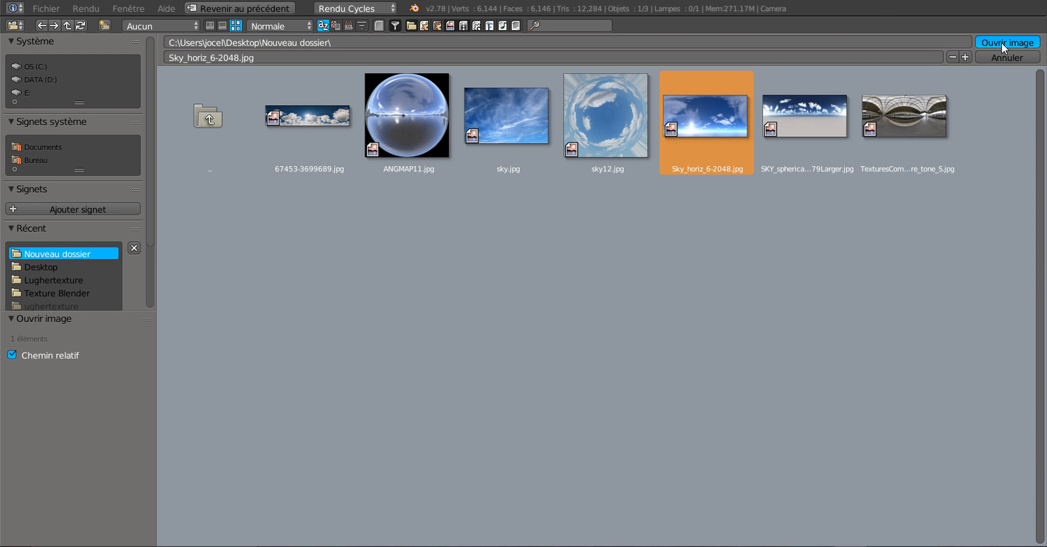
{"action": "key", "text": "Return"}
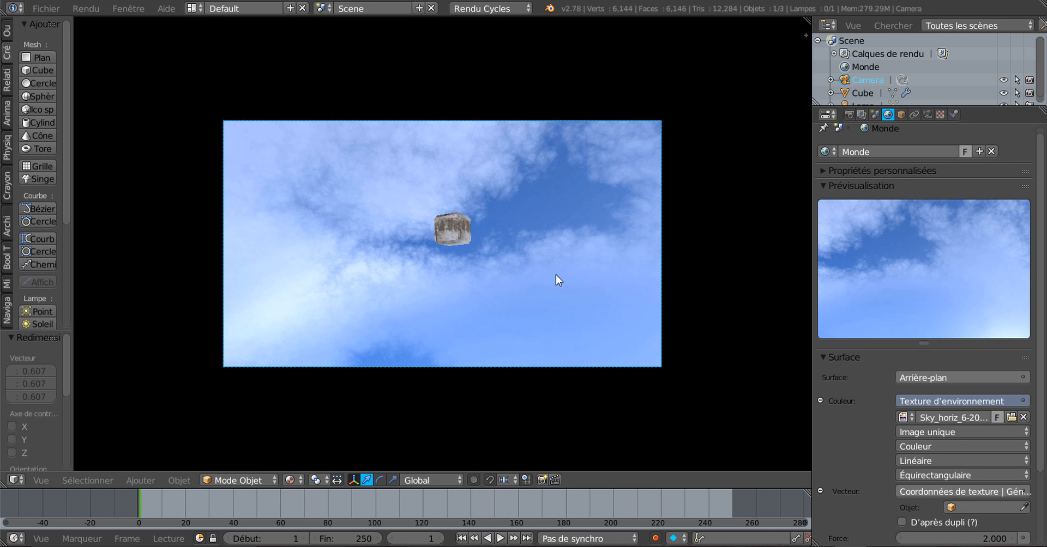
Try rotating the camera about the global Z axis to examine the Sky_horiz_6-2048 background around the cube
{"action": "key", "text": "r"}
{"action": "key", "text": "z"}
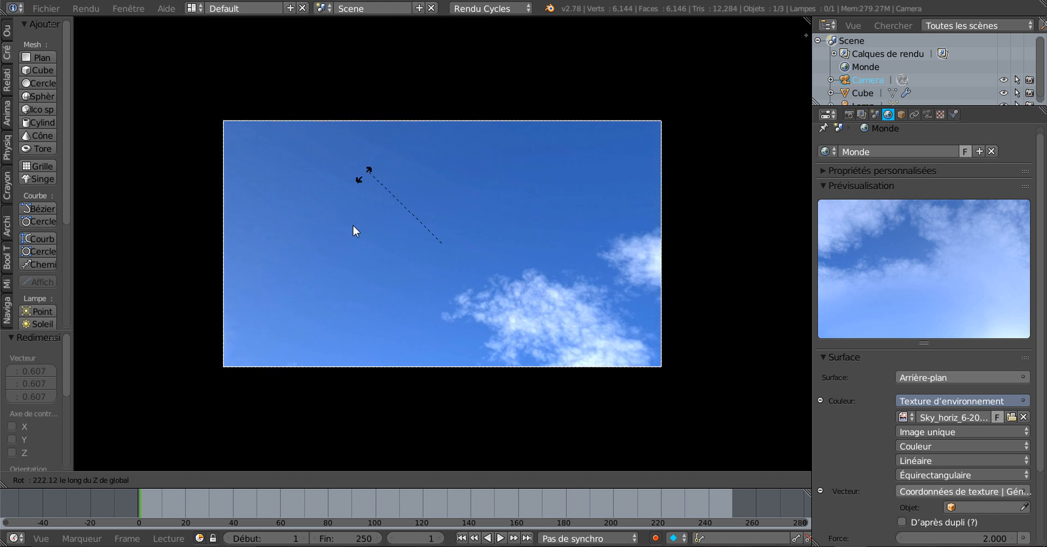
{"action": "left_click", "coordinate": [512, 264]}
{"action": "scroll", "coordinate": [491, 284], "scroll_direction": "down", "scroll_amount": 1}
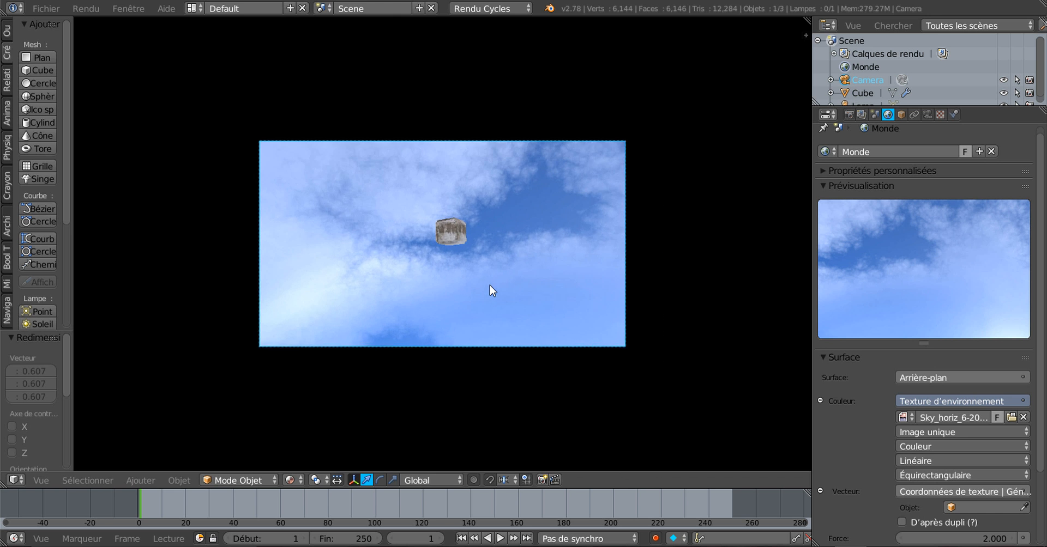
Try rotating the camera freely and in trackball mode to examine the Sky_horiz_6-2048 background in every direction
{"action": "scroll", "coordinate": [489, 286], "scroll_direction": "up", "scroll_amount": 2}
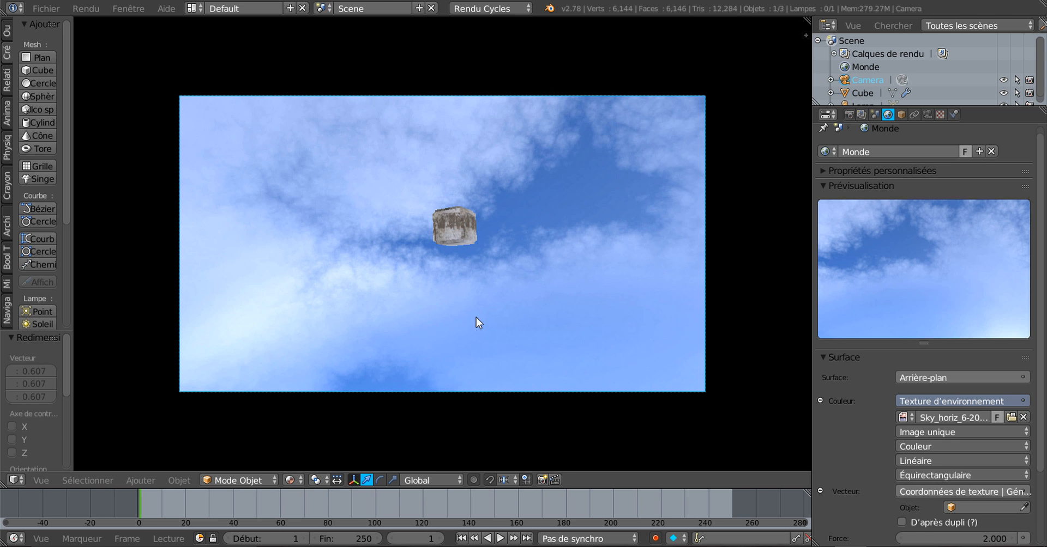
{"action": "key", "text": "r"}
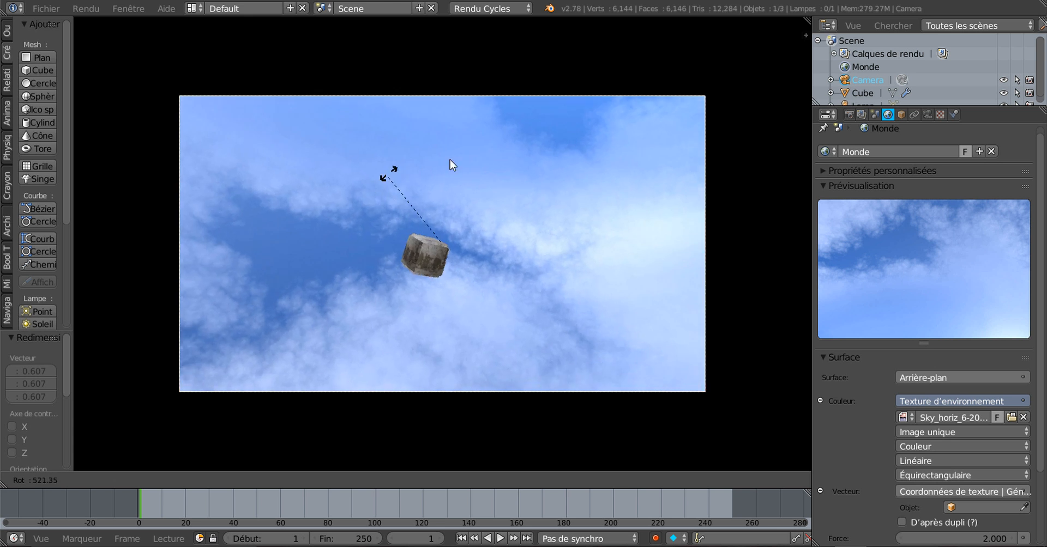
{"action": "left_click", "coordinate": [483, 295]}
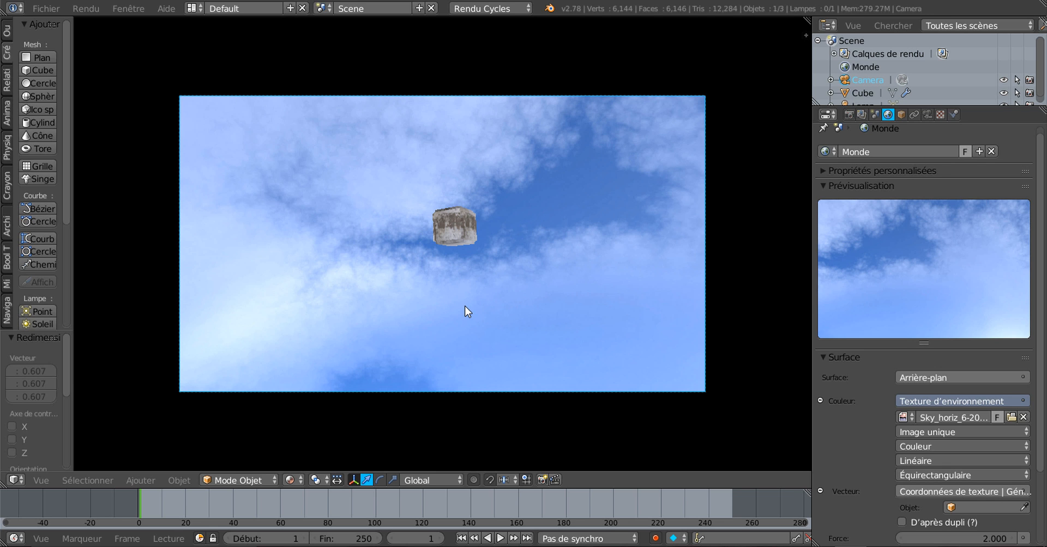
{"action": "key", "text": "r"}
{"action": "key", "text": "r"}
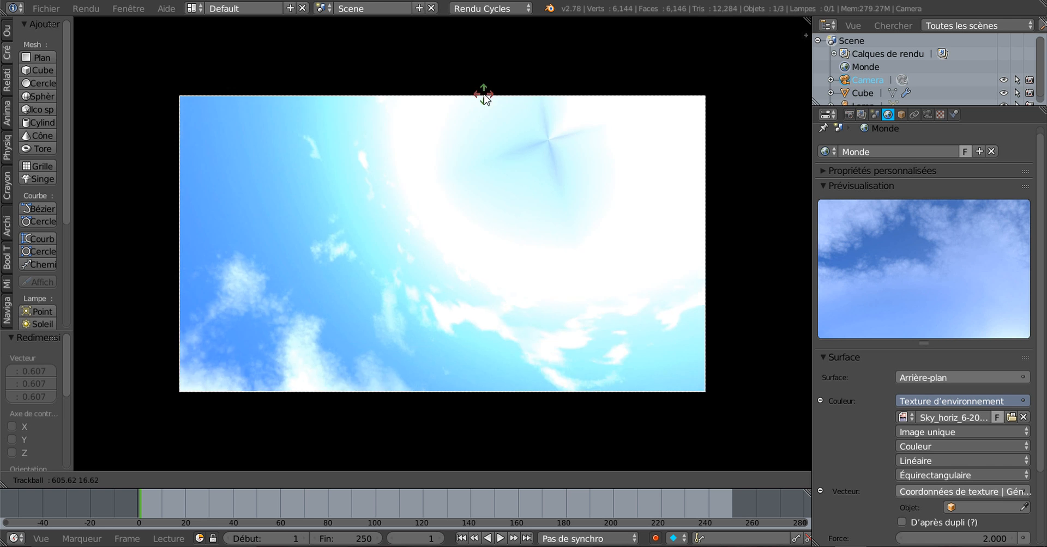
{"action": "right_click", "coordinate": [443, 77]}
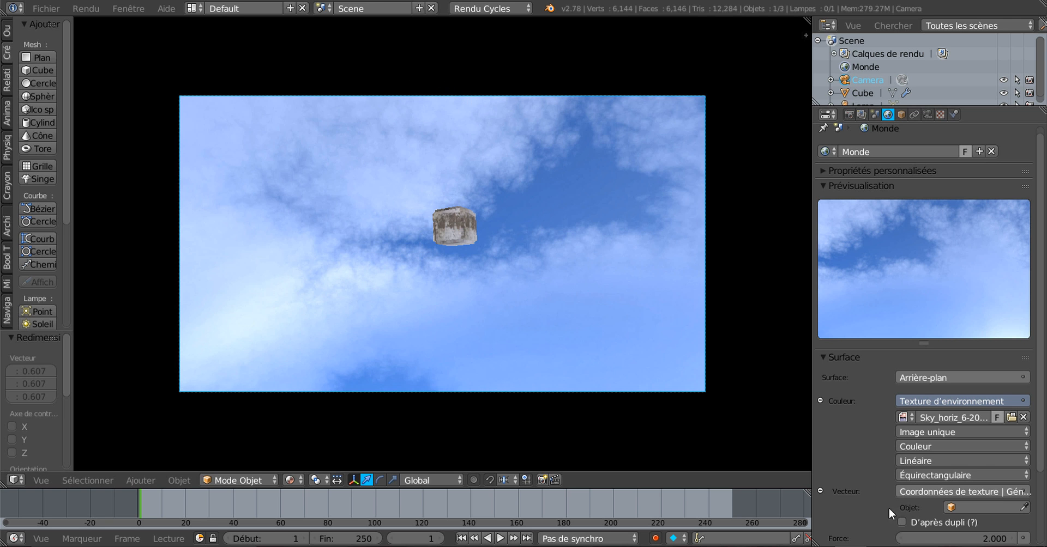
Set the camera's passepartout alpha to 0.208 to reveal the sky outside the camera frame
{"action": "scroll", "coordinate": [924, 505], "scroll_direction": "down", "scroll_amount": 4}
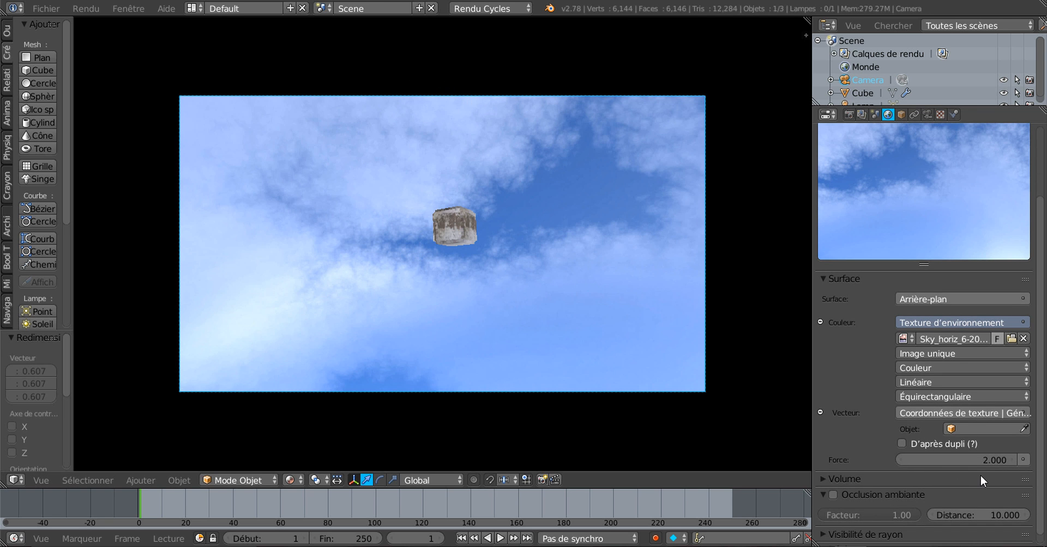
{"action": "left_click", "coordinate": [928, 114]}
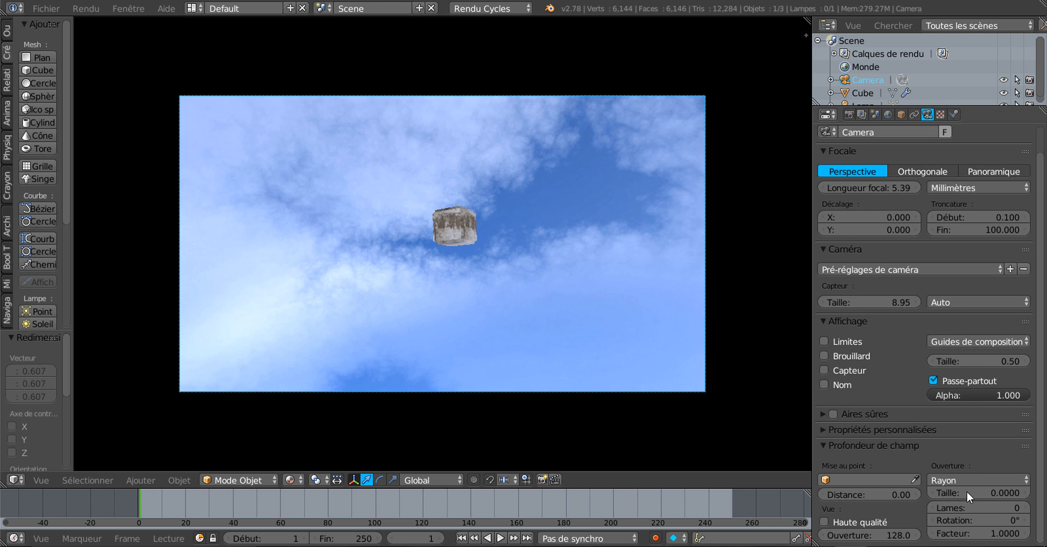
{"action": "left_click_drag", "start_coordinate": [995, 397], "coordinate": [905, 388]}
{"action": "scroll", "coordinate": [526, 253], "scroll_direction": "down", "scroll_amount": 7}
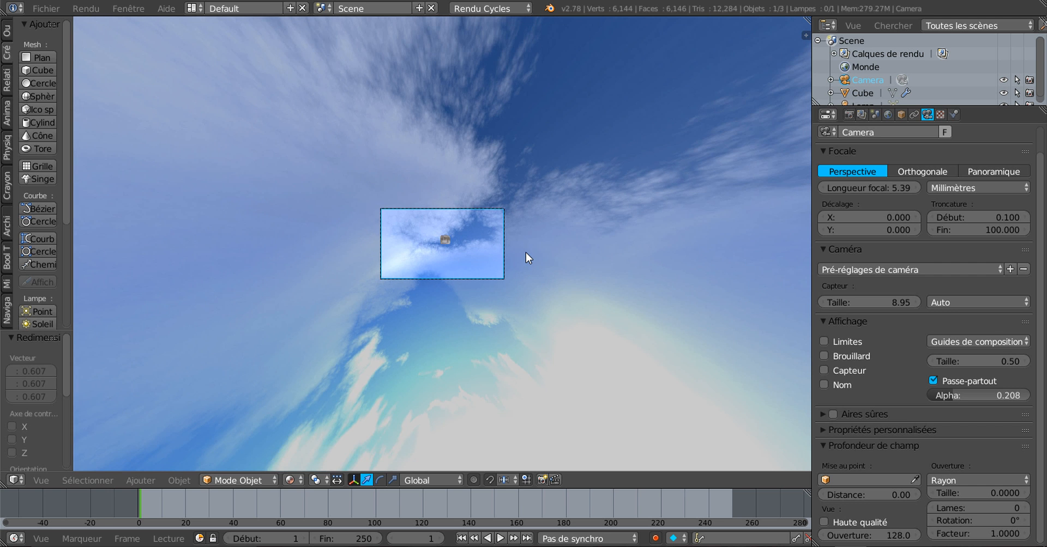
{"action": "scroll", "coordinate": [526, 253], "scroll_direction": "up", "scroll_amount": 6}
{"action": "scroll", "coordinate": [525, 253], "scroll_direction": "down", "scroll_amount": 6}
{"action": "scroll", "coordinate": [525, 253], "scroll_direction": "up", "scroll_amount": 3}
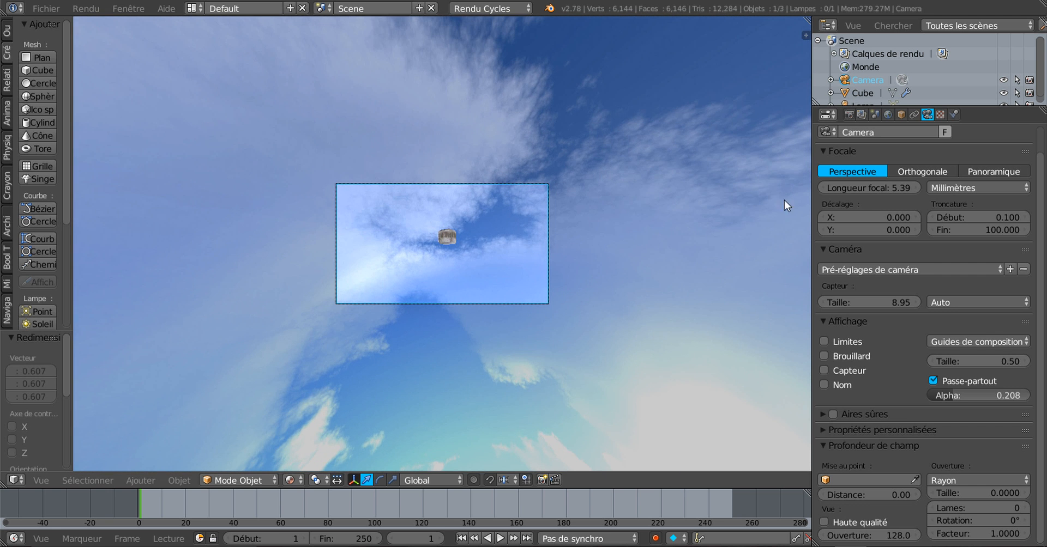
Try the Panoramic camera type with a fisheye focal length of 7.50 and return the camera to Perspective
{"action": "left_click", "coordinate": [1002, 171]}
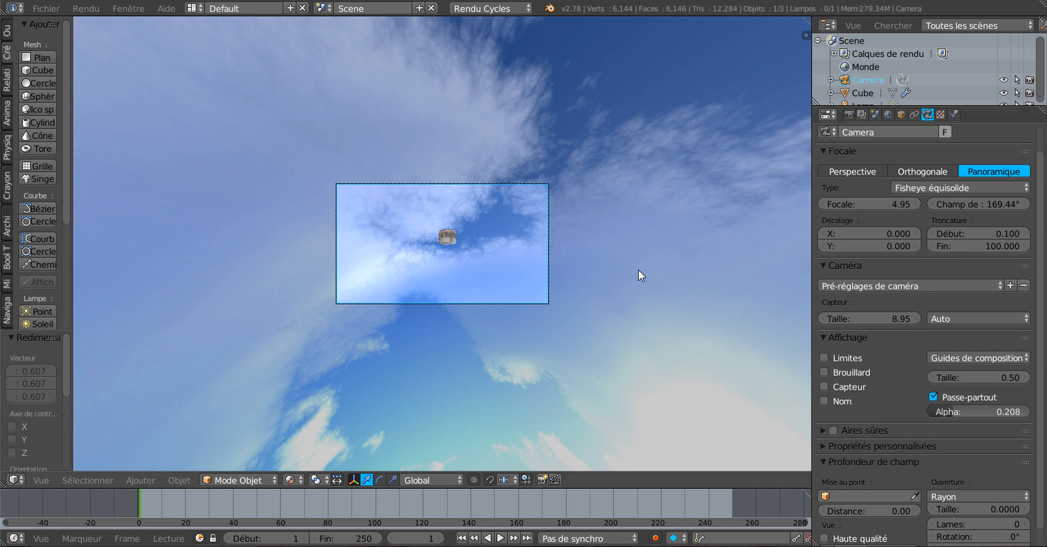
{"action": "scroll", "coordinate": [638, 270], "scroll_direction": "down", "scroll_amount": 3}
{"action": "scroll", "coordinate": [637, 270], "scroll_direction": "up", "scroll_amount": 6}
{"action": "left_click_drag", "start_coordinate": [868, 205], "coordinate": [868, 204]}
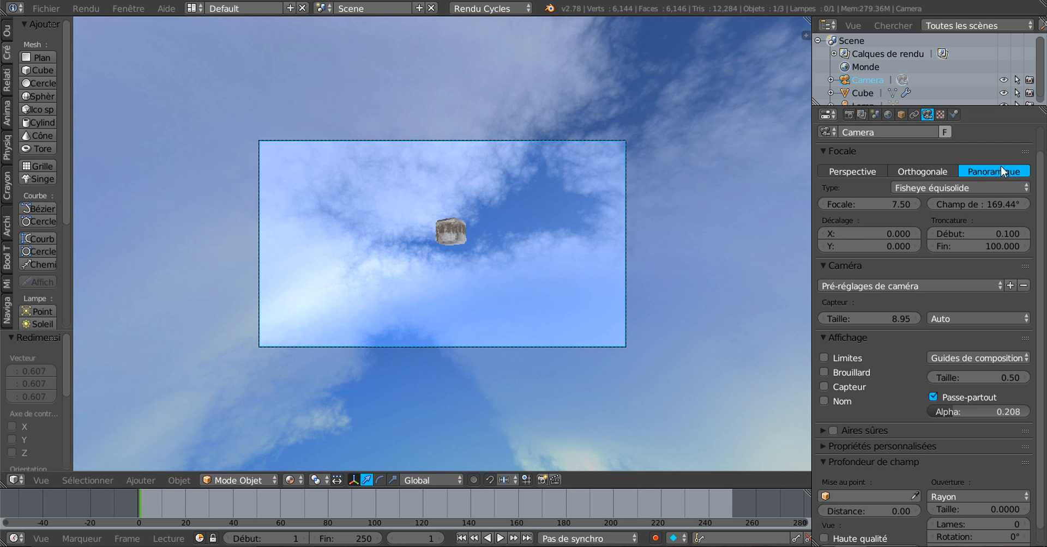
{"action": "left_click", "coordinate": [865, 171]}
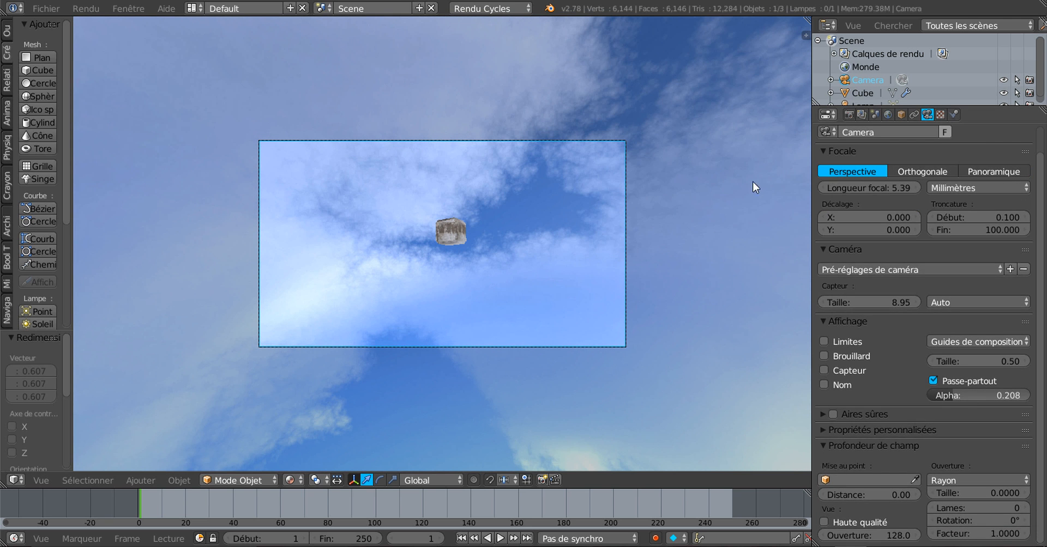
Examine the sky background inside and outside the camera frame at different view scales
{"action": "scroll", "coordinate": [649, 287], "scroll_direction": "down", "scroll_amount": 4}
{"action": "scroll", "coordinate": [649, 288], "scroll_direction": "up", "scroll_amount": 6}
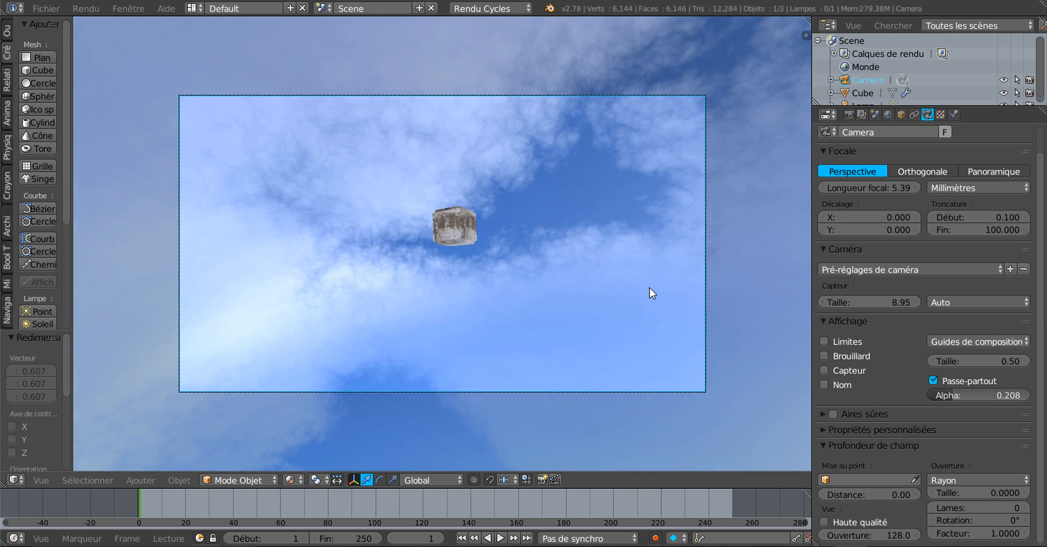
{"action": "scroll", "coordinate": [649, 288], "scroll_direction": "down", "scroll_amount": 5}
{"action": "scroll", "coordinate": [649, 288], "scroll_direction": "up", "scroll_amount": 4}
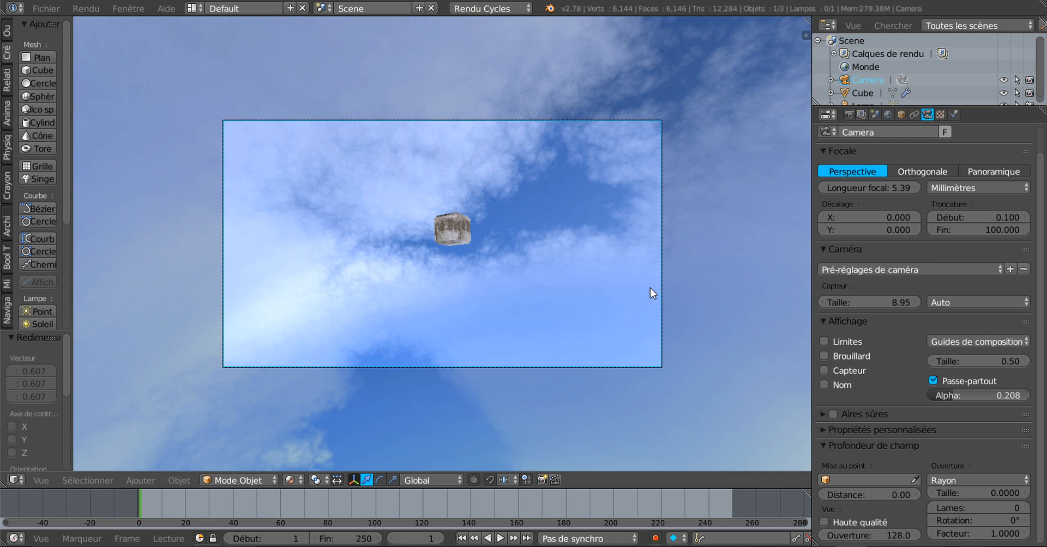
{"action": "scroll", "coordinate": [650, 294], "scroll_direction": "down", "scroll_amount": 5}
{"action": "scroll", "coordinate": [650, 293], "scroll_direction": "up", "scroll_amount": 2}
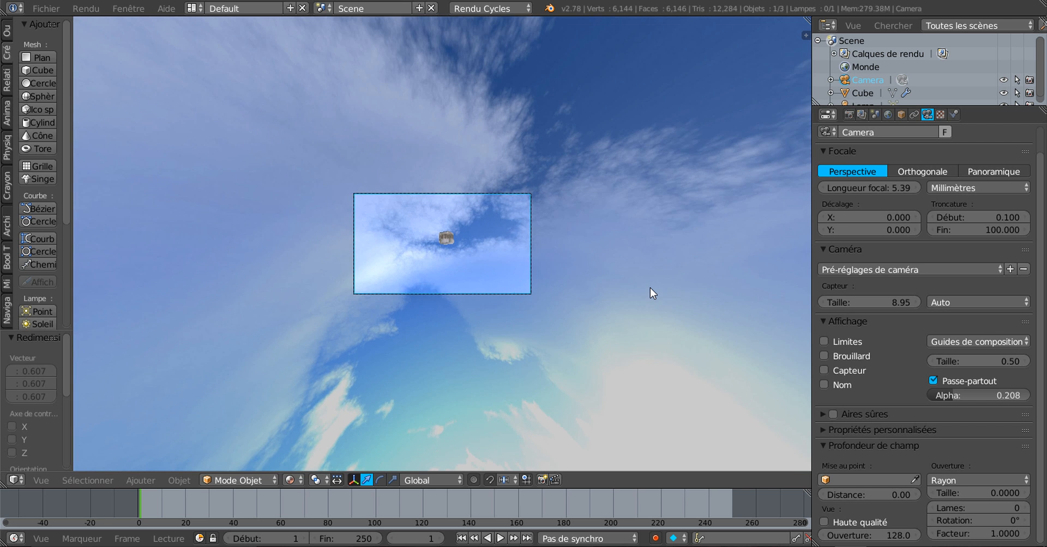
{"action": "scroll", "coordinate": [649, 289], "scroll_direction": "up", "scroll_amount": 6}
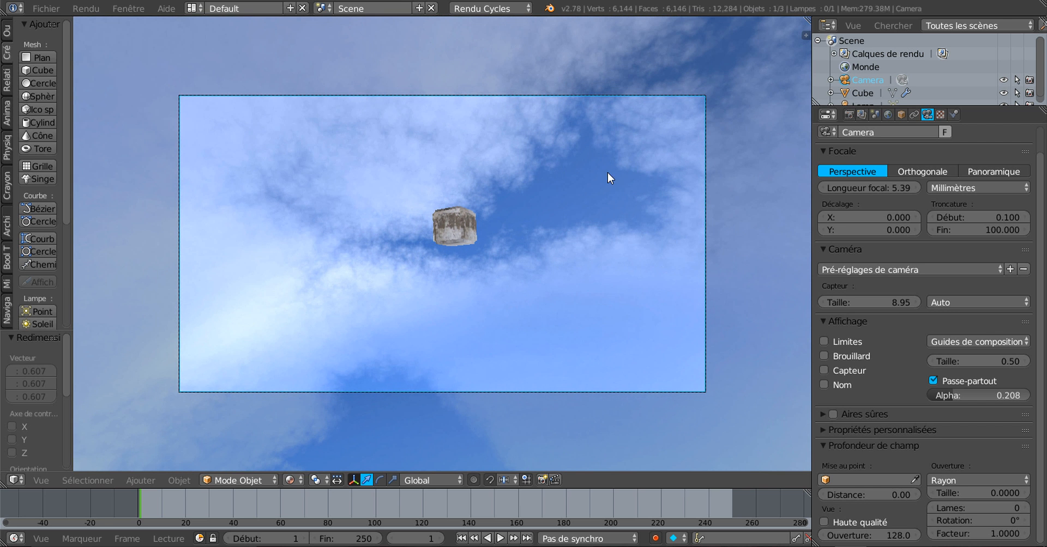
Set the camera's passepartout alpha to 0.376, sensor size to 96.03 and focal length to 144.57 mm
{"action": "scroll", "coordinate": [587, 225], "scroll_direction": "down", "scroll_amount": 4}
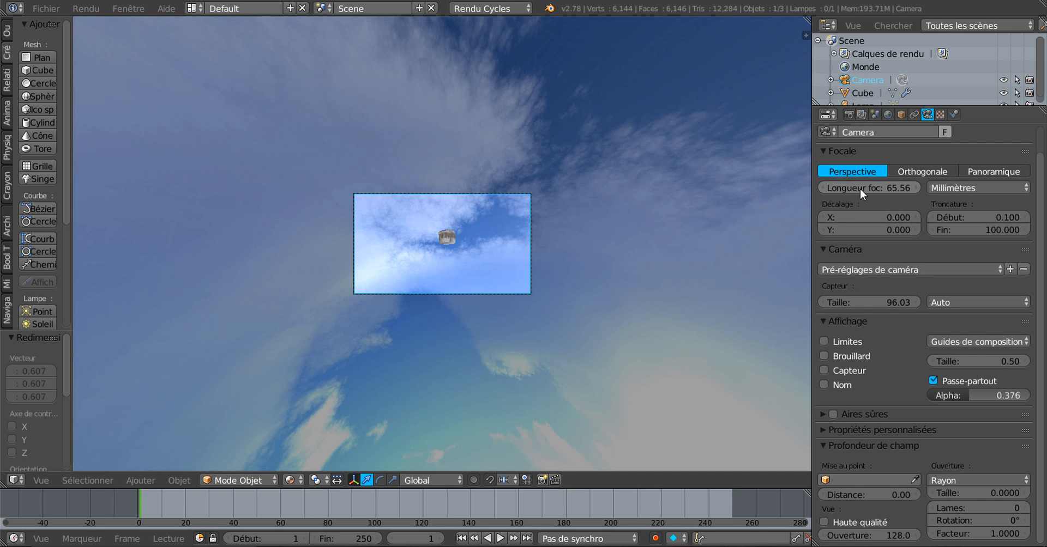
{"action": "mouse_move", "coordinate": [859, 188]}
{"action": "left_mouse_down"}
{"action": "mouse_move", "coordinate": [799, 188]}
{"action": "mouse_move", "coordinate": [872, 188]}
{"action": "mouse_move", "coordinate": [802, 188]}
{"action": "mouse_move", "coordinate": [859, 188]}
{"action": "left_mouse_up"}
{"action": "key", "text": "Home"}
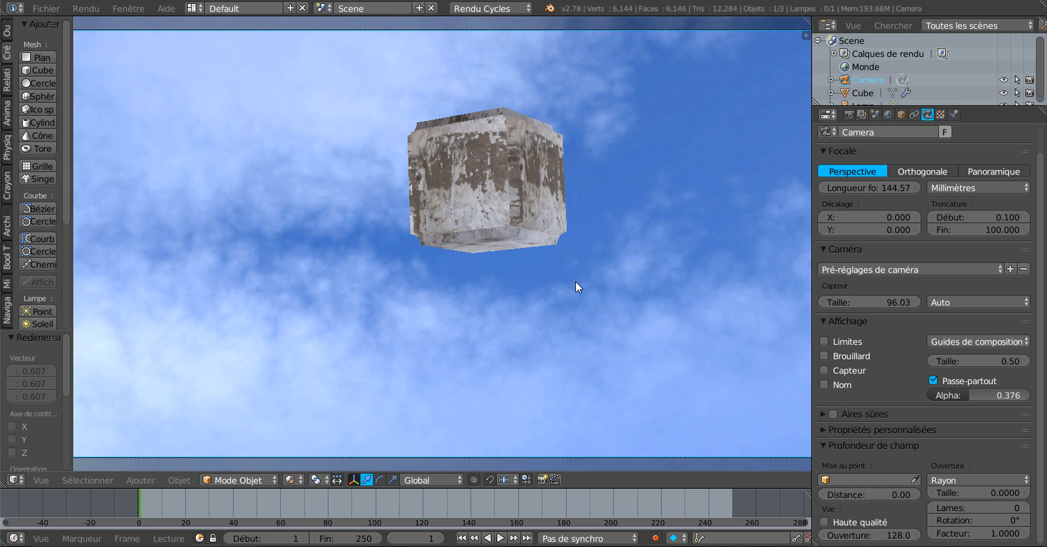
Try rotating the camera about the global Z axis to check the sky behind the enlarged cube
{"action": "key", "text": "r"}
{"action": "key", "text": "z"}
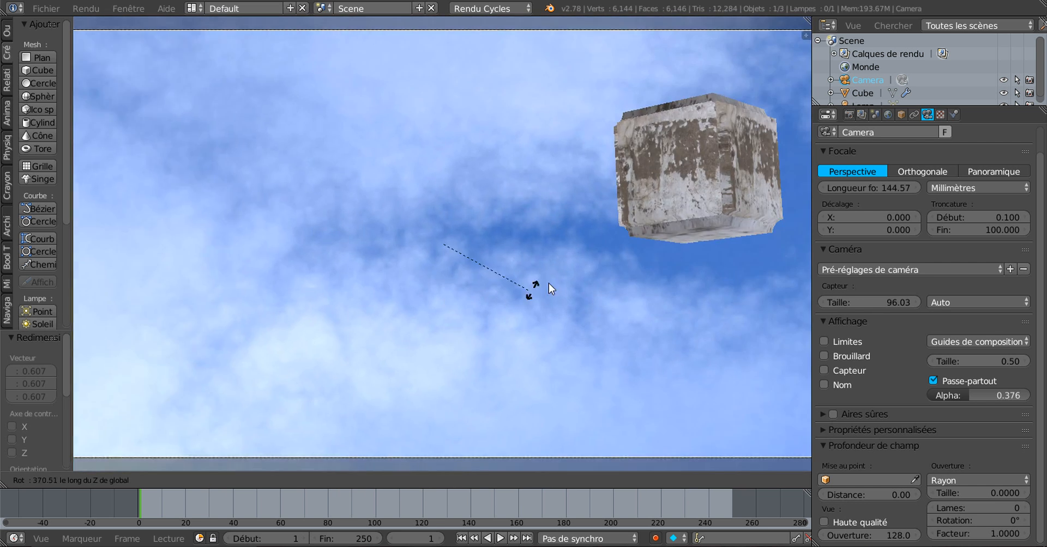
{"action": "left_click", "coordinate": [552, 282]}
Set the camera's focal length to 32.23 mm and its sensor size to 27.49
{"action": "scroll", "coordinate": [551, 285], "scroll_direction": "down", "scroll_amount": 4}
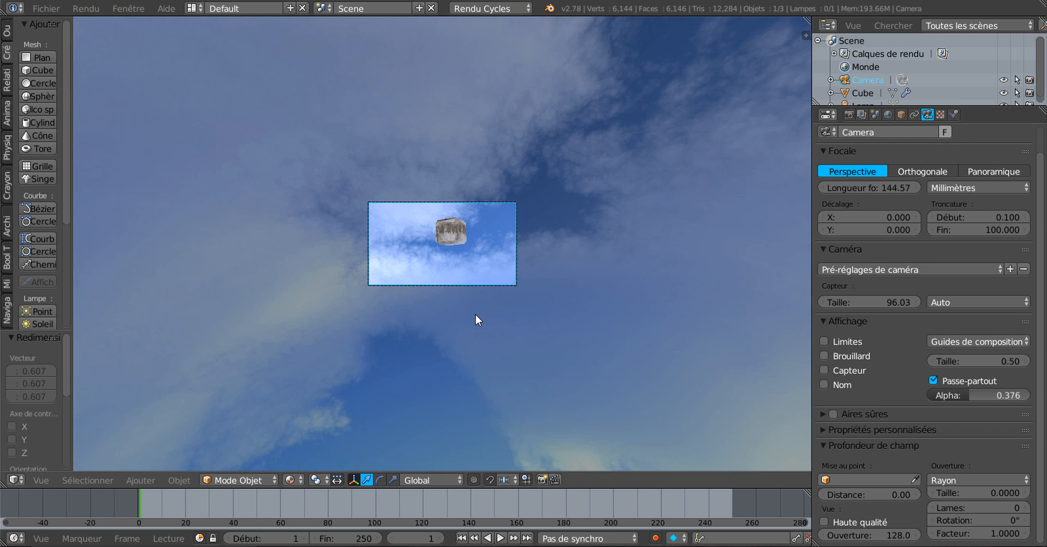
{"action": "scroll", "coordinate": [475, 314], "scroll_direction": "up", "scroll_amount": 2}
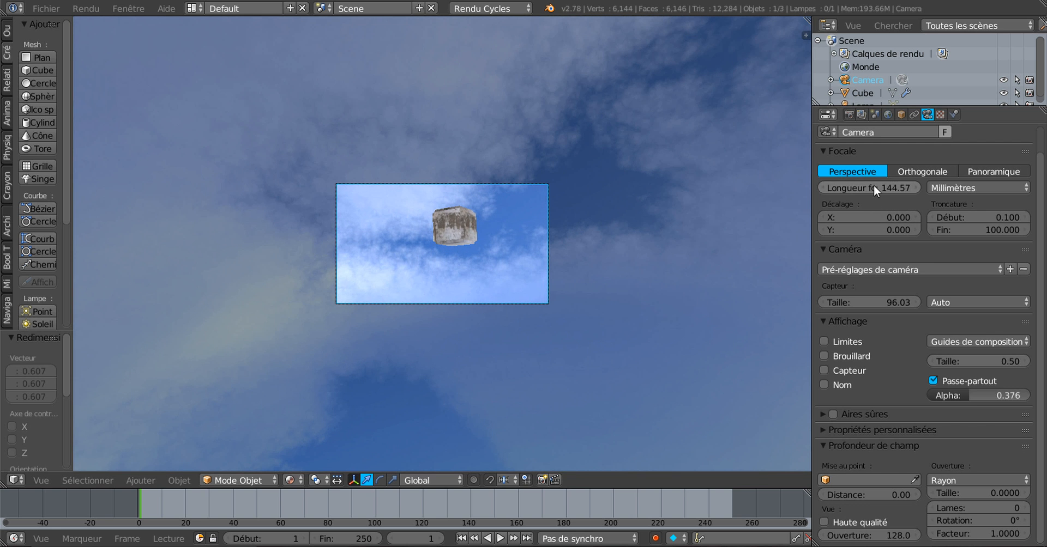
{"action": "left_click_drag", "start_coordinate": [874, 185], "coordinate": [815, 185]}
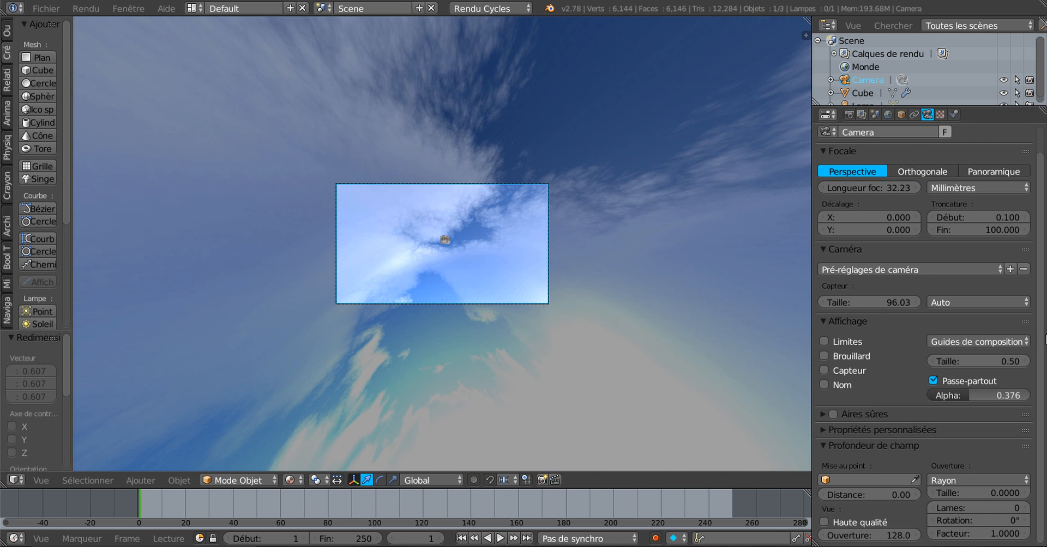
{"action": "left_click_drag", "start_coordinate": [898, 301], "coordinate": [872, 301]}
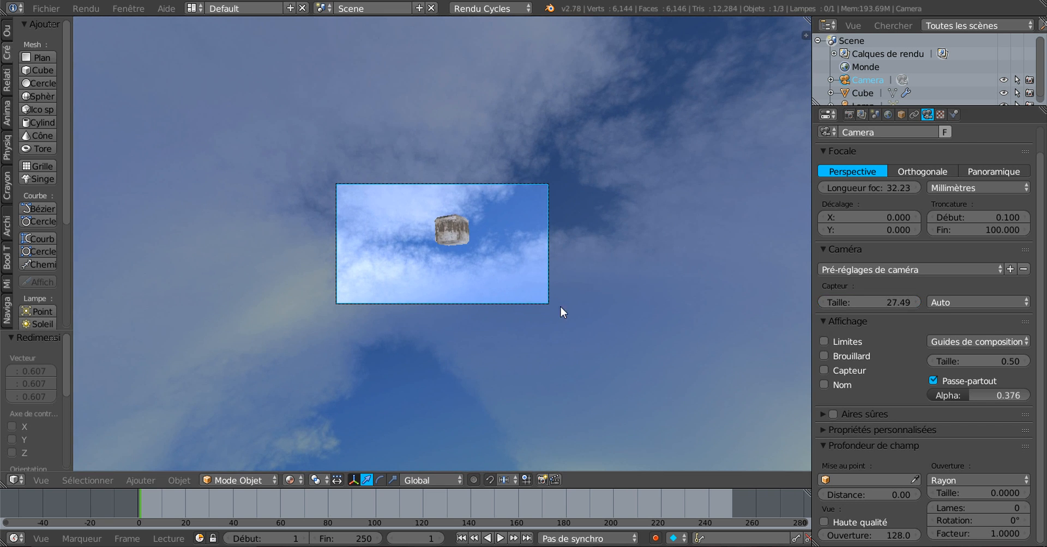
{"action": "scroll", "coordinate": [561, 298], "scroll_direction": "up", "scroll_amount": 6}
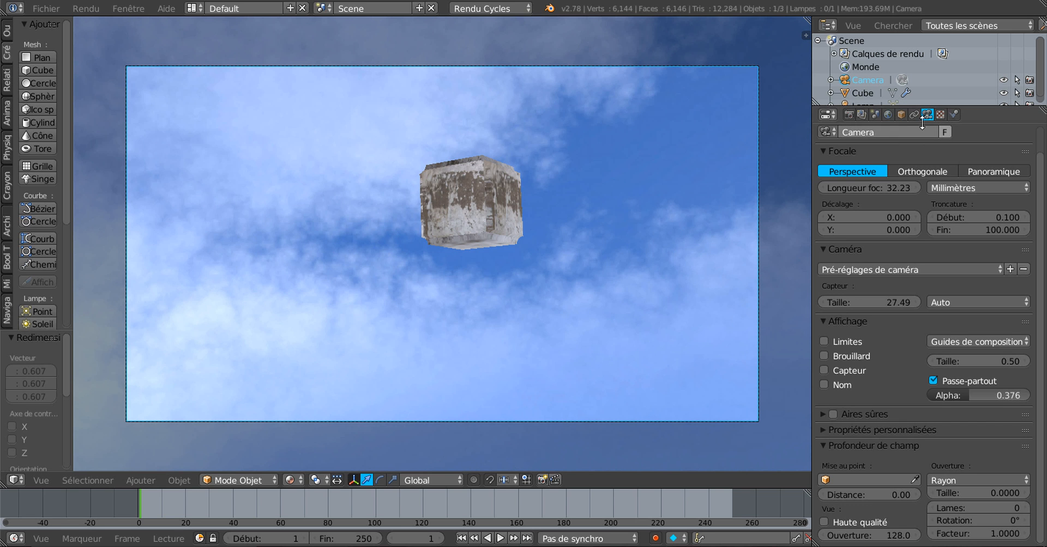
Change the world background color to an image texture mapped with the Window (Fenêtre) texture coordinates
{"action": "left_click", "coordinate": [888, 114]}
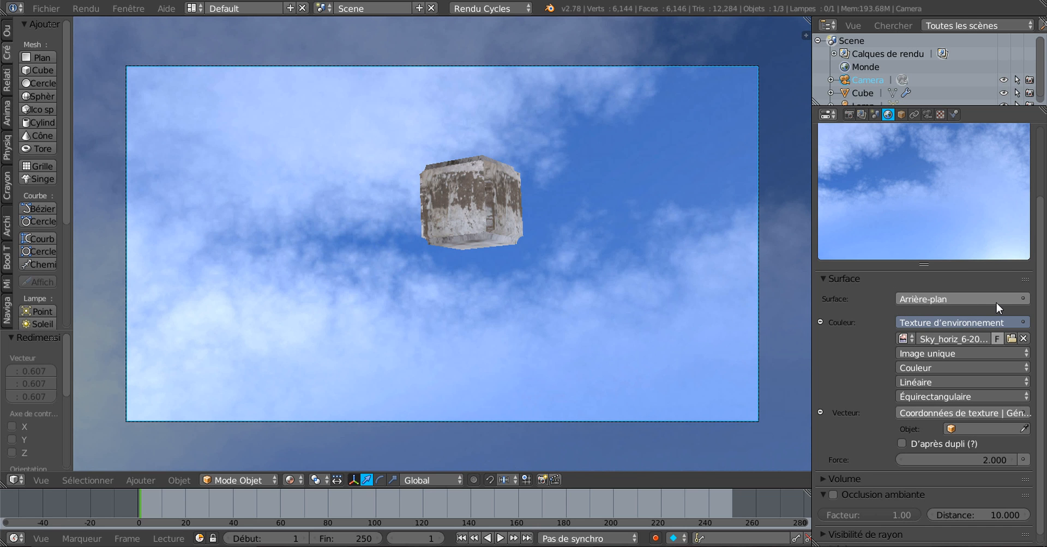
{"action": "left_click", "coordinate": [952, 322]}
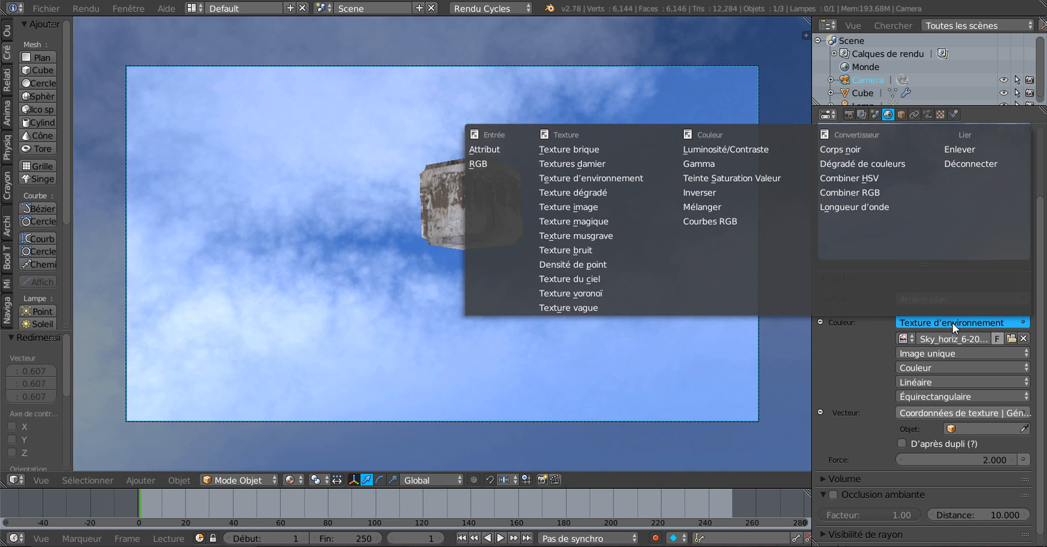
{"action": "left_click", "coordinate": [577, 205]}
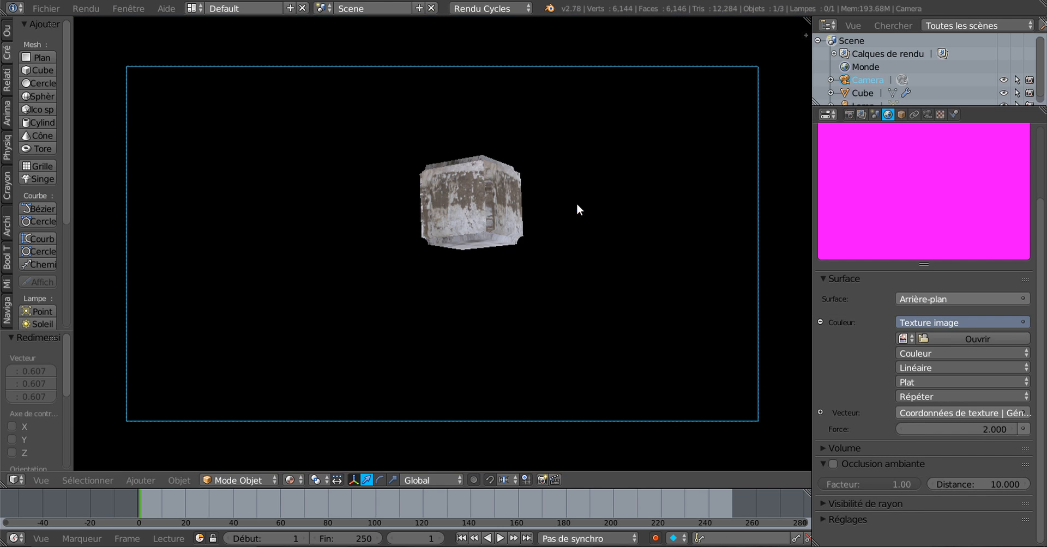
{"action": "left_click", "coordinate": [968, 413]}
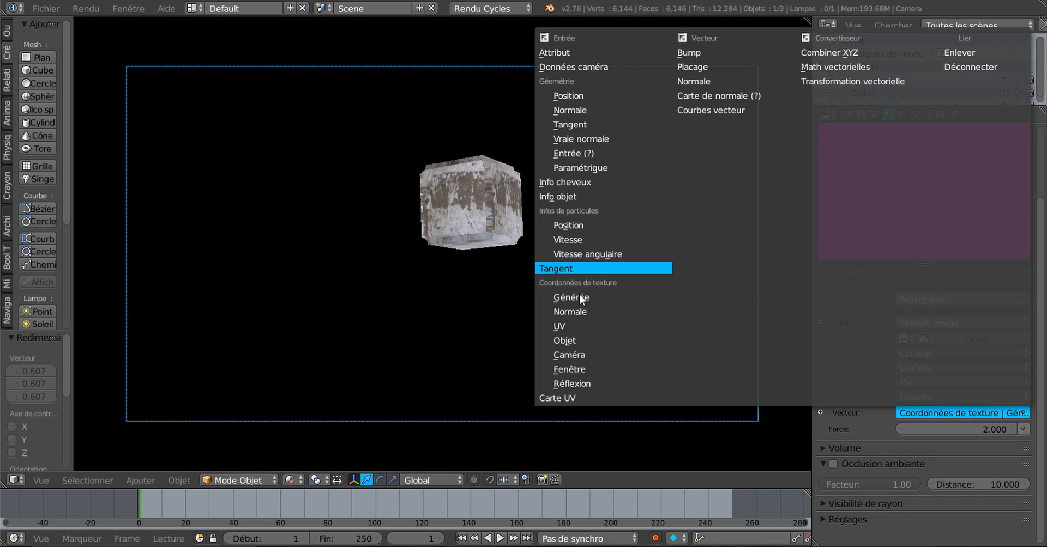
{"action": "left_click", "coordinate": [574, 368]}
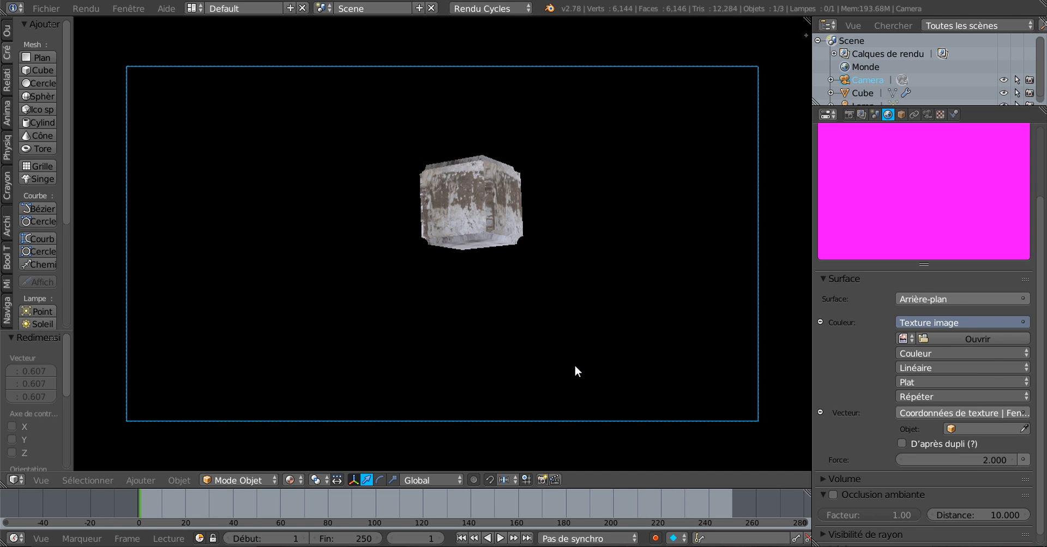
Load pièces (7).jpg from the Desktop folder as the world background image
{"action": "left_click", "coordinate": [976, 334]}
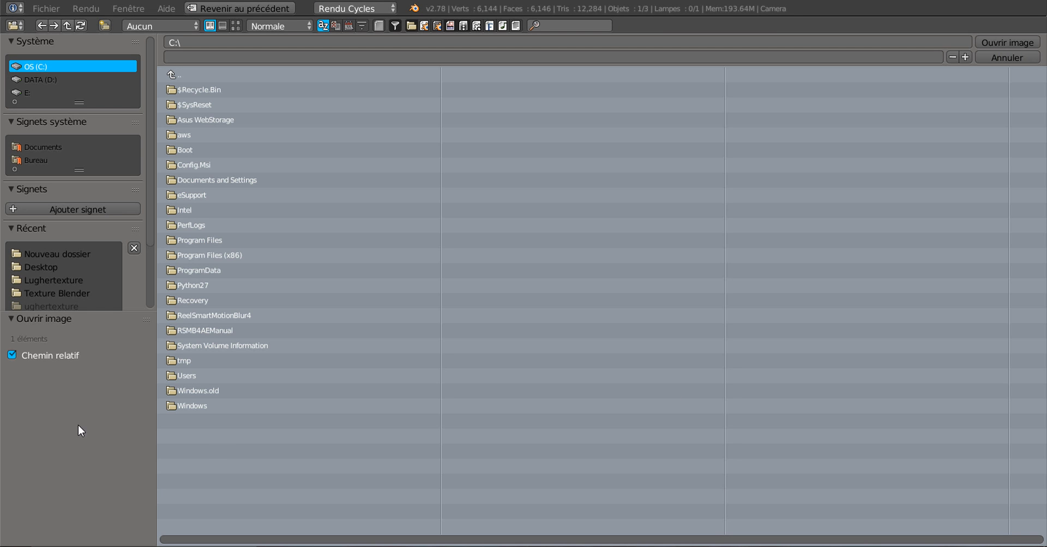
{"action": "left_click", "coordinate": [33, 160]}
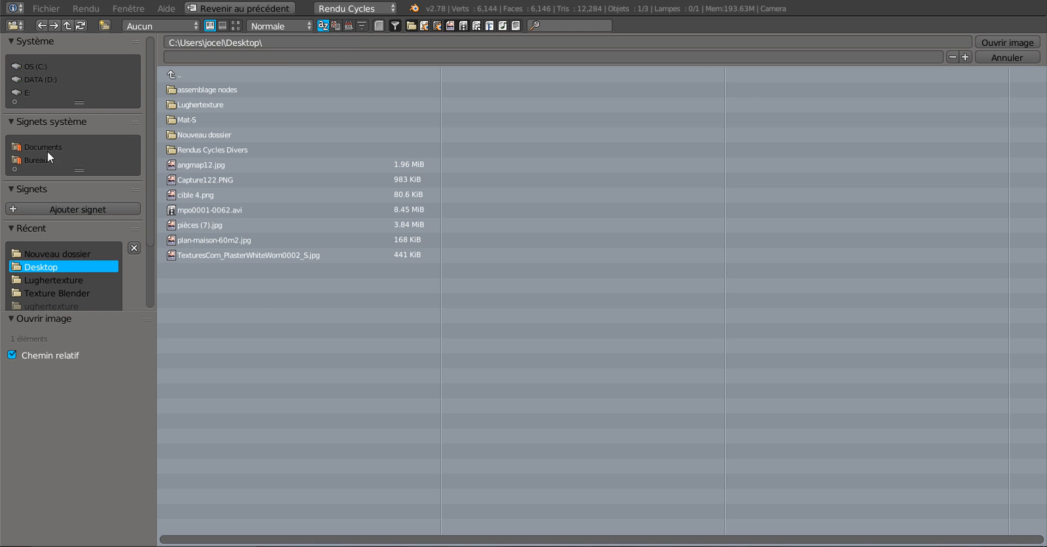
{"action": "left_click", "coordinate": [237, 25]}
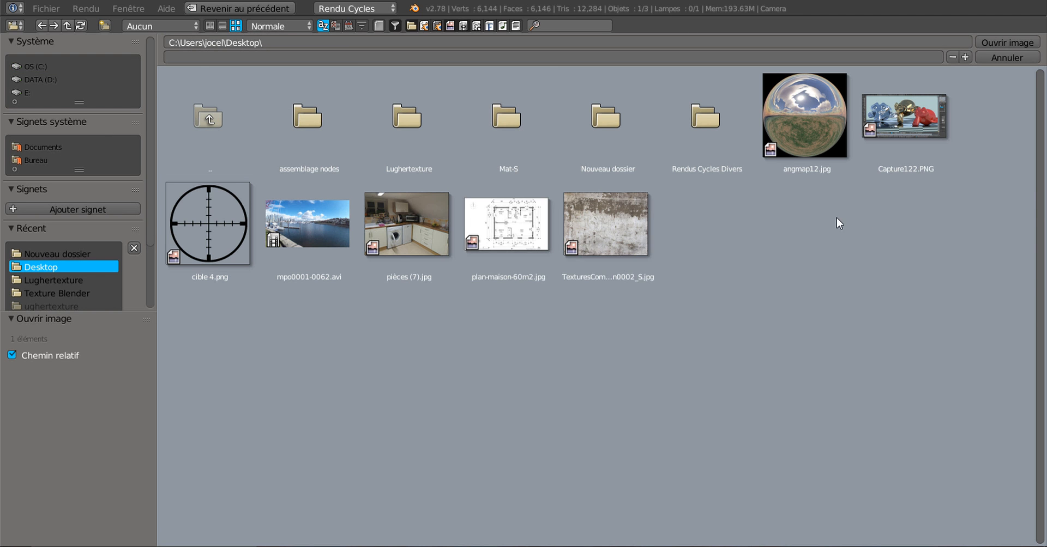
{"action": "left_click", "coordinate": [431, 253]}
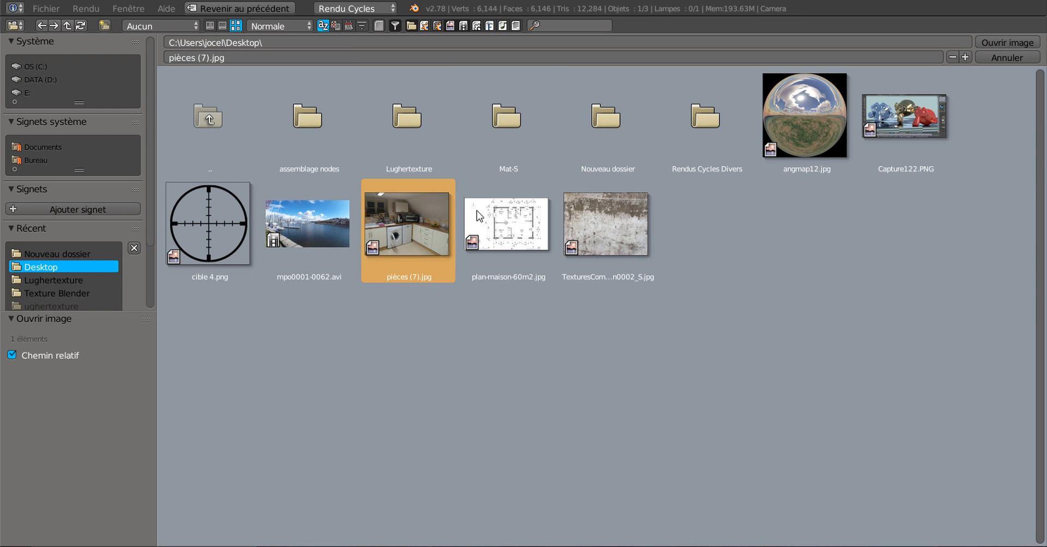
{"action": "left_click", "coordinate": [1002, 42]}
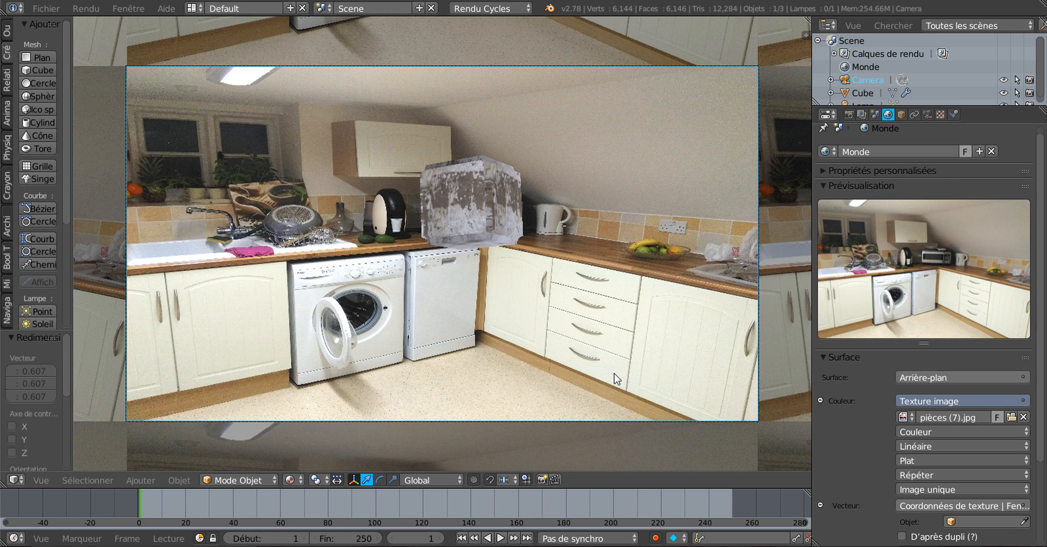
{"action": "scroll", "coordinate": [614, 374], "scroll_direction": "down", "scroll_amount": 2}
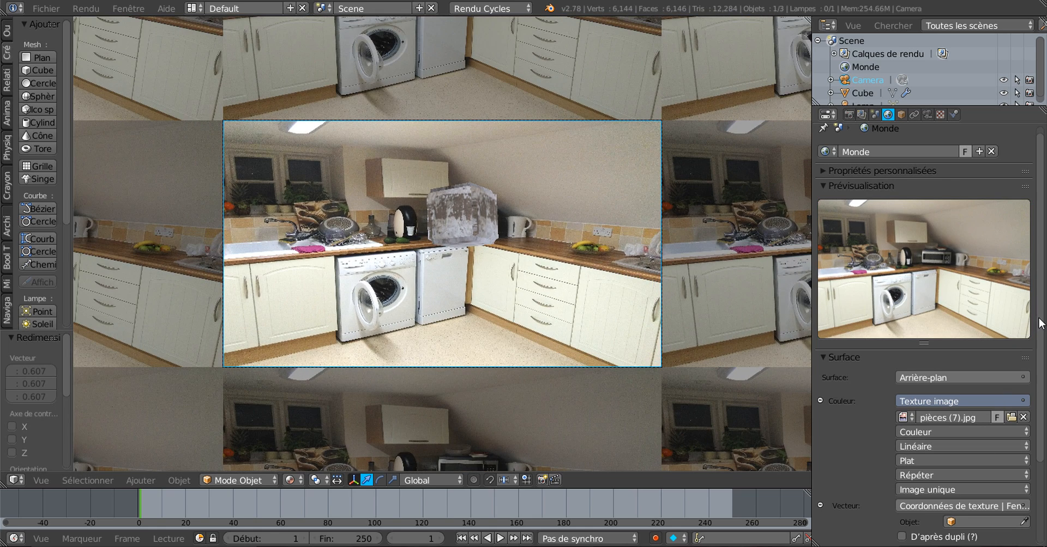
Adjust the world background's strength (Force) to 2.800 so the kitchen photo and cube are brighter
{"action": "scroll", "coordinate": [1041, 323], "scroll_direction": "down", "scroll_amount": 4}
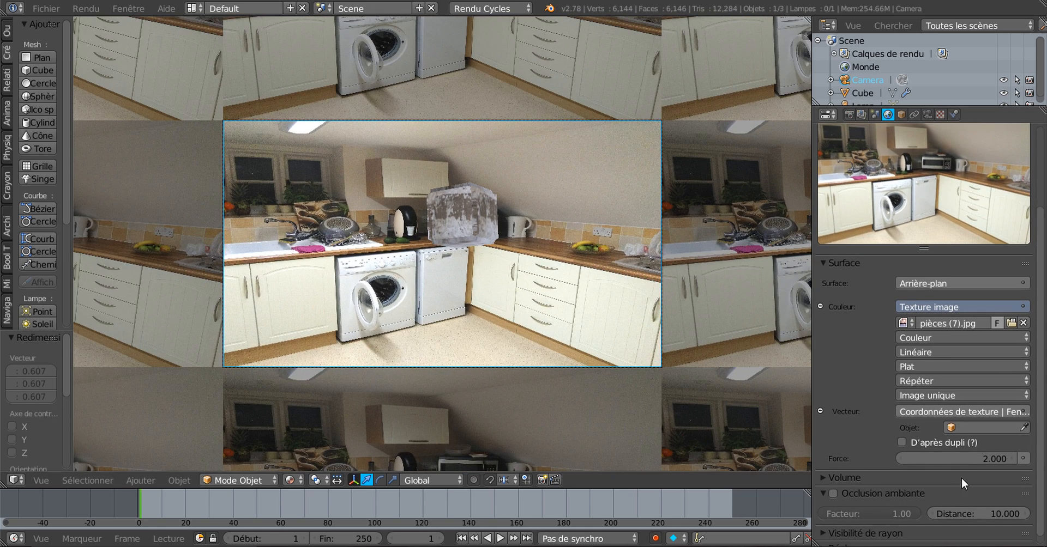
{"action": "mouse_move", "coordinate": [989, 459]}
{"action": "left_mouse_down"}
{"action": "mouse_move", "coordinate": [1019, 459]}
{"action": "mouse_move", "coordinate": [977, 459]}
{"action": "mouse_move", "coordinate": [999, 458]}
{"action": "left_mouse_up"}
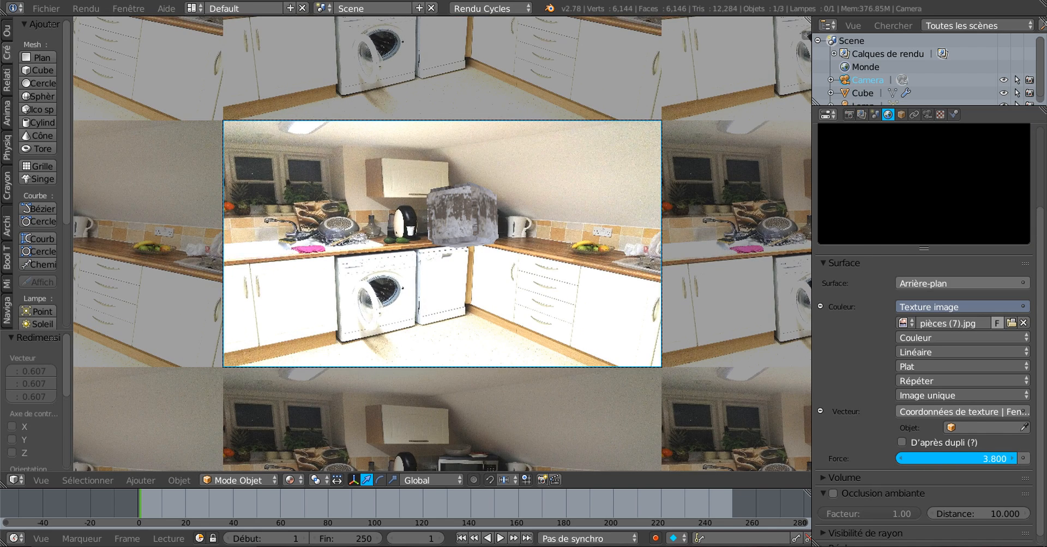
{"action": "scroll", "coordinate": [974, 499], "scroll_direction": "down", "scroll_amount": 1}
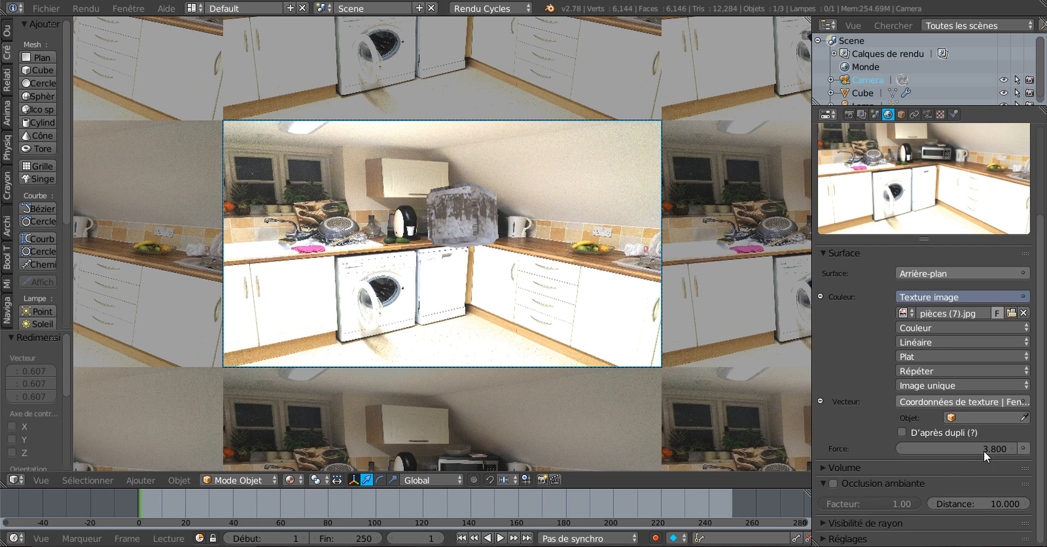
{"action": "left_click_drag", "start_coordinate": [983, 451], "coordinate": [978, 451]}
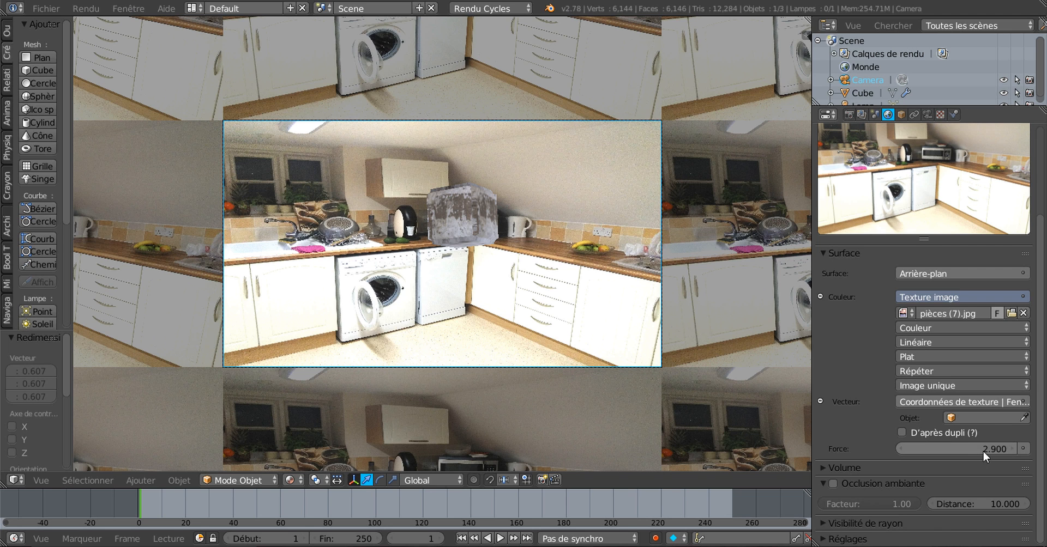
{"action": "left_click_drag", "start_coordinate": [982, 450], "coordinate": [978, 450]}
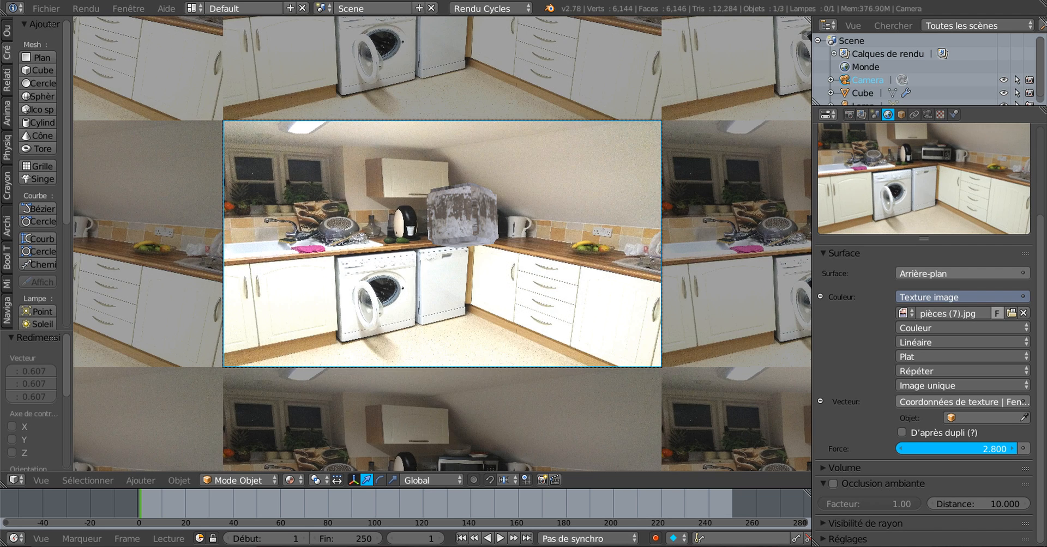
Set the camera's passe-partout alpha to 1.000 to black out everything outside the frame
{"action": "left_click", "coordinate": [928, 114]}
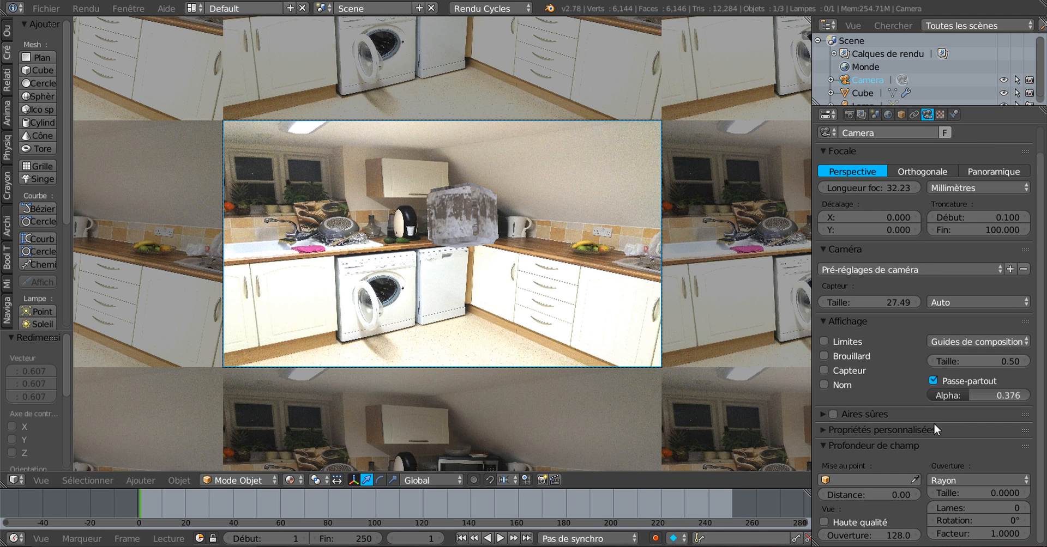
{"action": "left_click_drag", "start_coordinate": [959, 397], "coordinate": [1030, 395]}
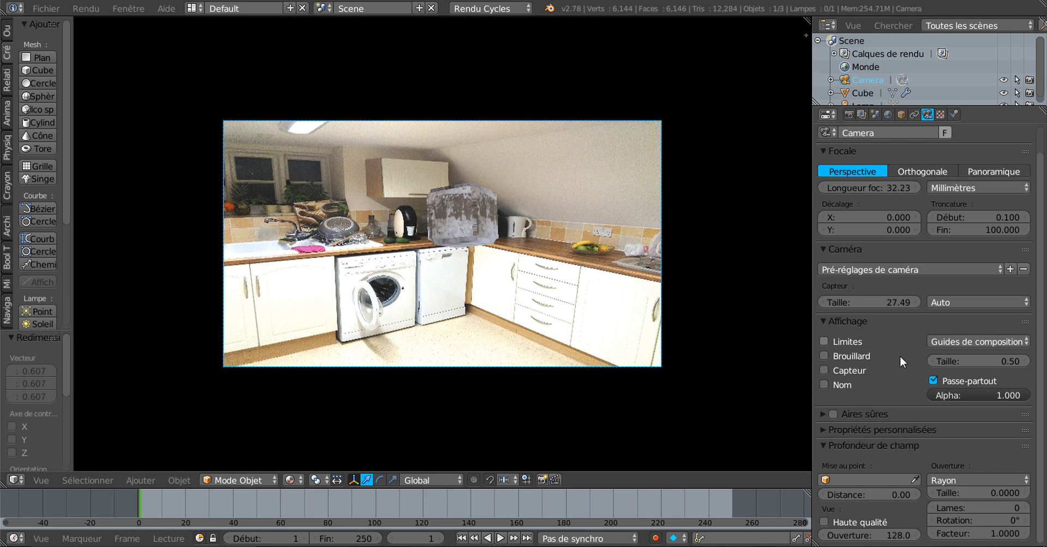
{"action": "scroll", "coordinate": [639, 366], "scroll_direction": "up", "scroll_amount": 3}
{"action": "scroll", "coordinate": [639, 365], "scroll_direction": "down", "scroll_amount": 1}
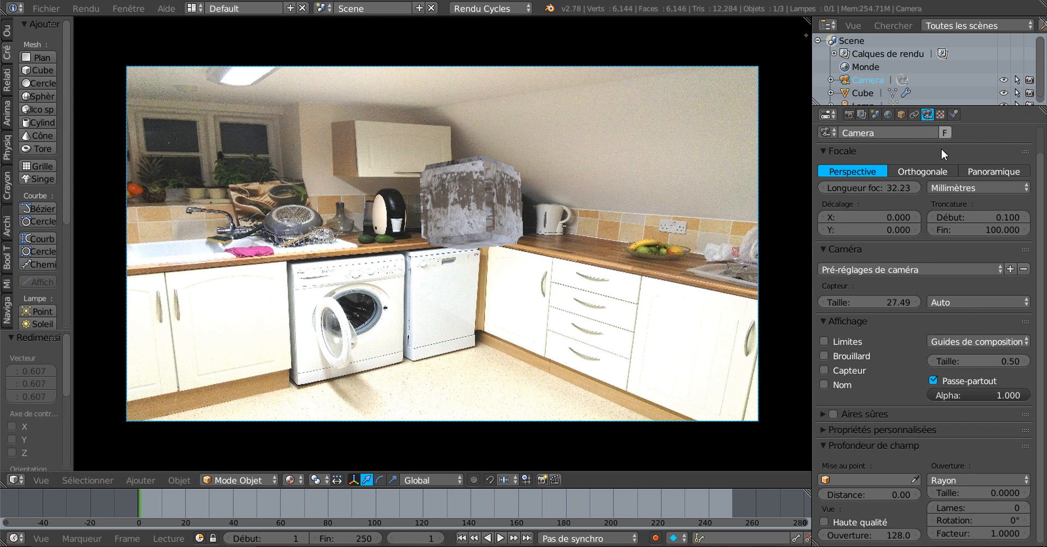
Change the world background color from the image texture to an environment texture (Texture d'environnement)
{"action": "left_click", "coordinate": [888, 114]}
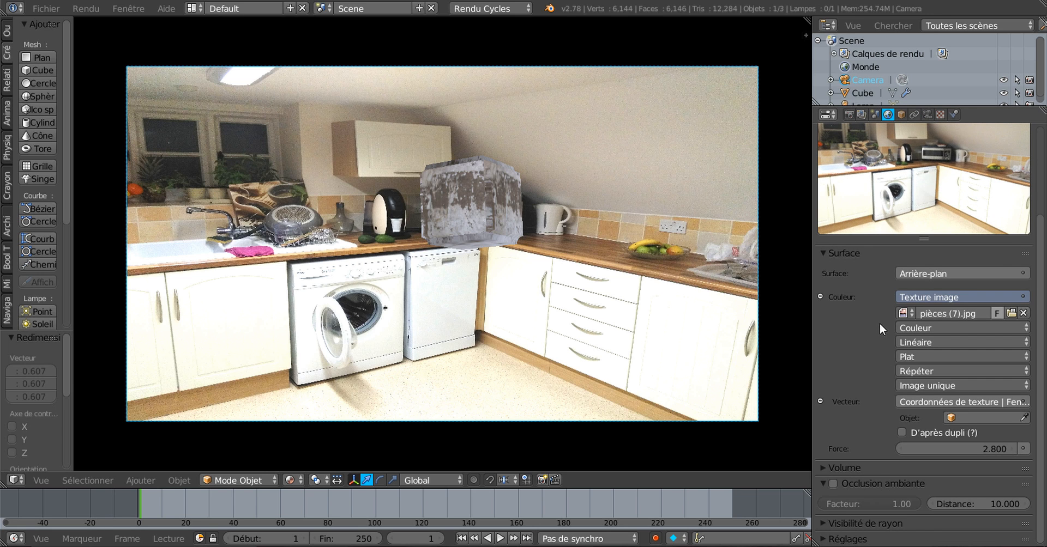
{"action": "left_click", "coordinate": [968, 297]}
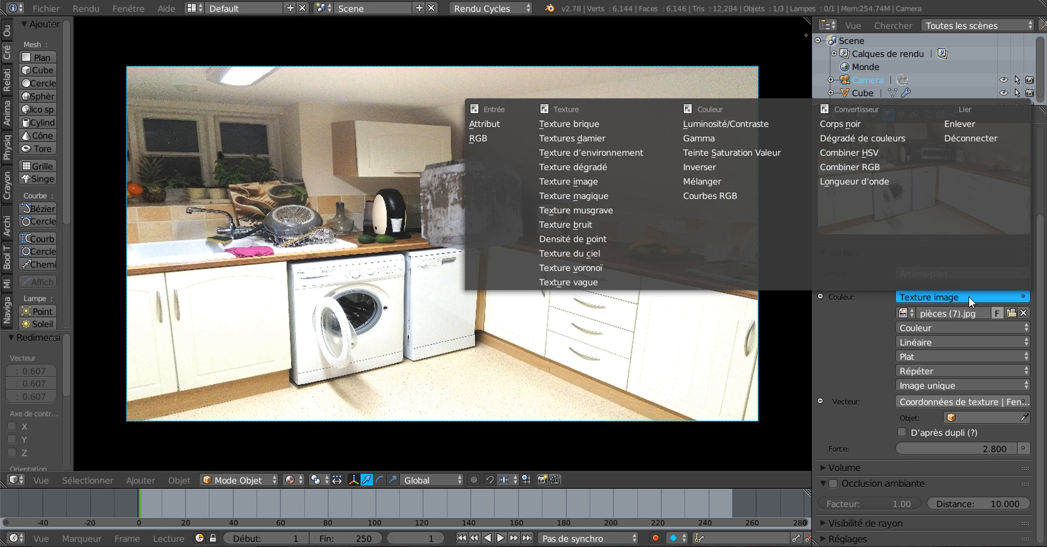
{"action": "left_click", "coordinate": [580, 152]}
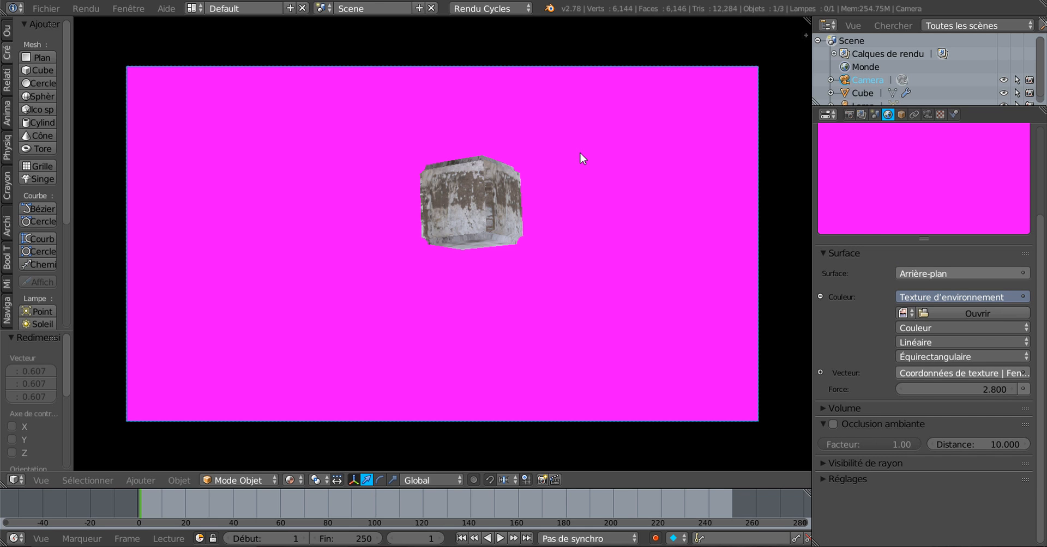
Load pièces (7).jpg from the Desktop folder as the environment texture
{"action": "left_click", "coordinate": [961, 313]}
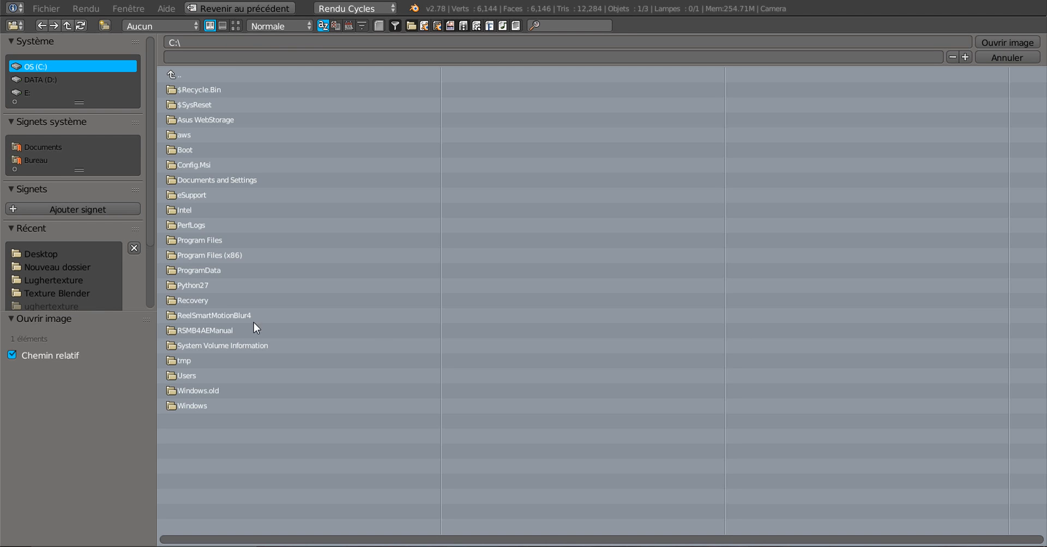
{"action": "left_click", "coordinate": [36, 159]}
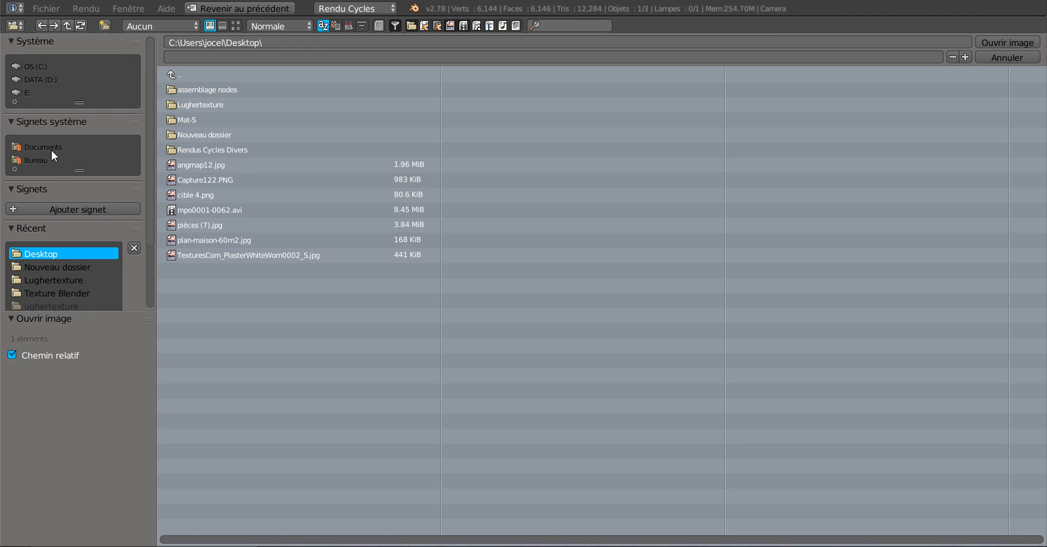
{"action": "left_click", "coordinate": [233, 25]}
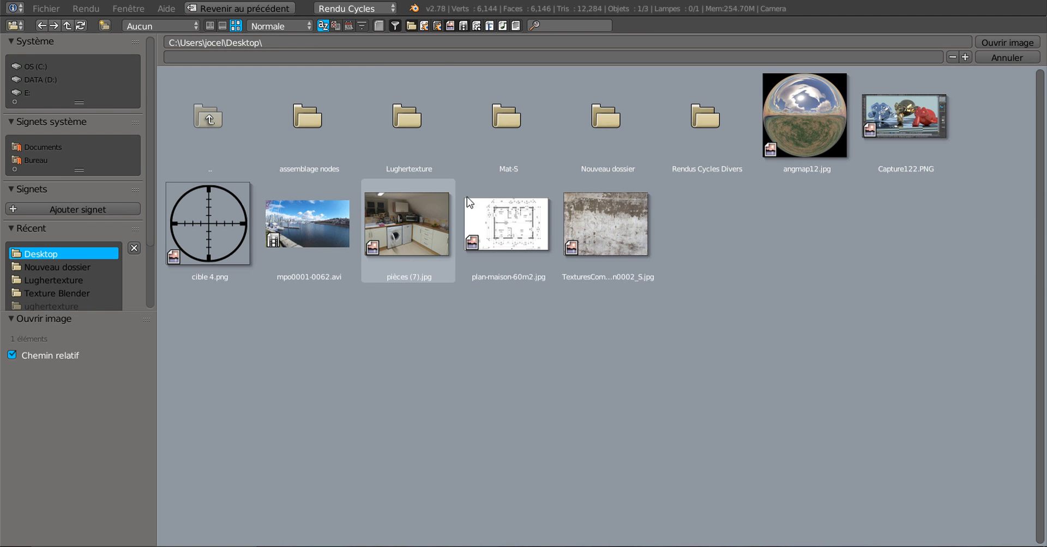
{"action": "left_click", "coordinate": [389, 225]}
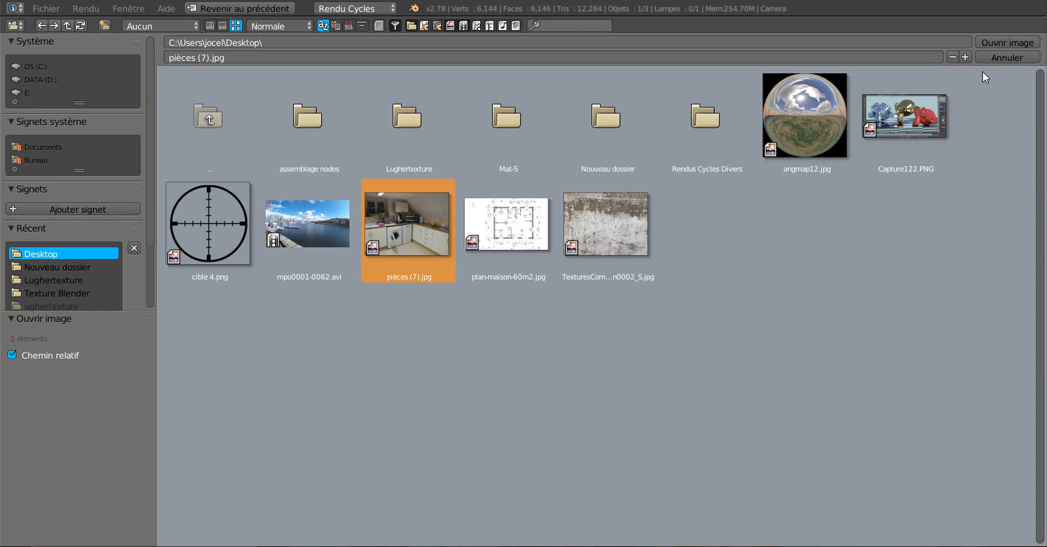
{"action": "left_click", "coordinate": [988, 41]}
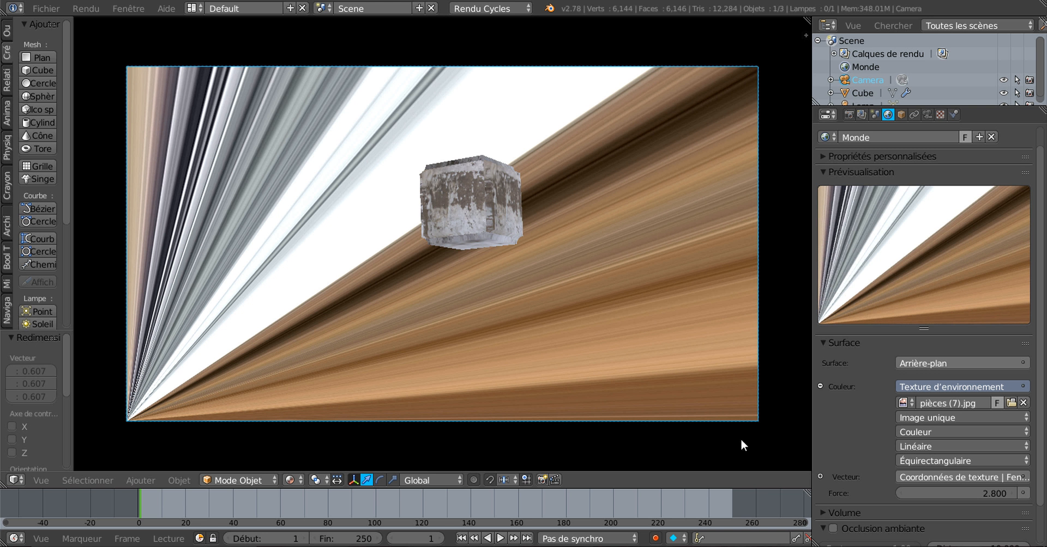
Map the environment texture with the Generated (Générée) texture coordinates and compare the background around the cube
{"action": "left_click", "coordinate": [944, 479]}
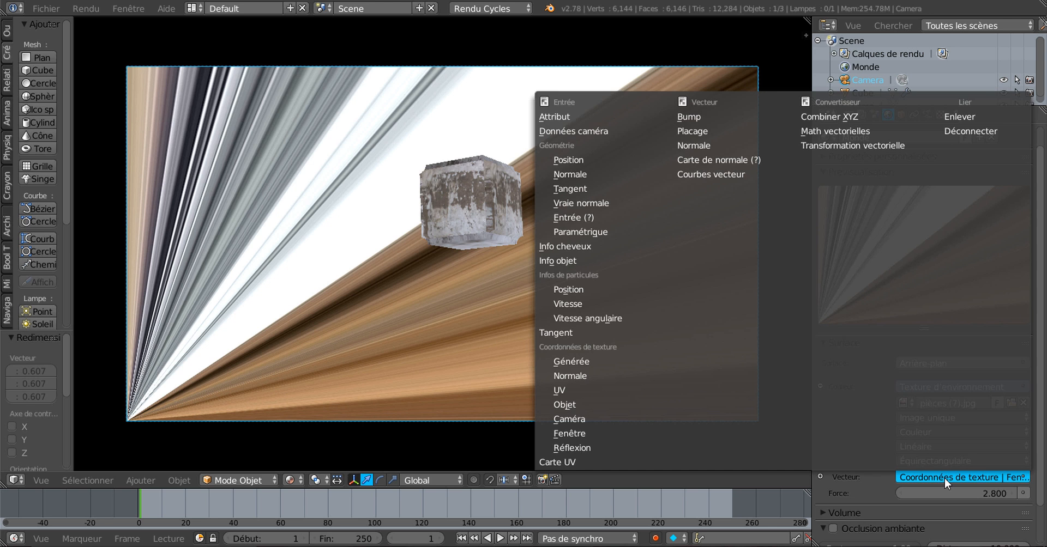
{"action": "left_click", "coordinate": [592, 365]}
{"action": "scroll", "coordinate": [591, 364], "scroll_direction": "down", "scroll_amount": 3}
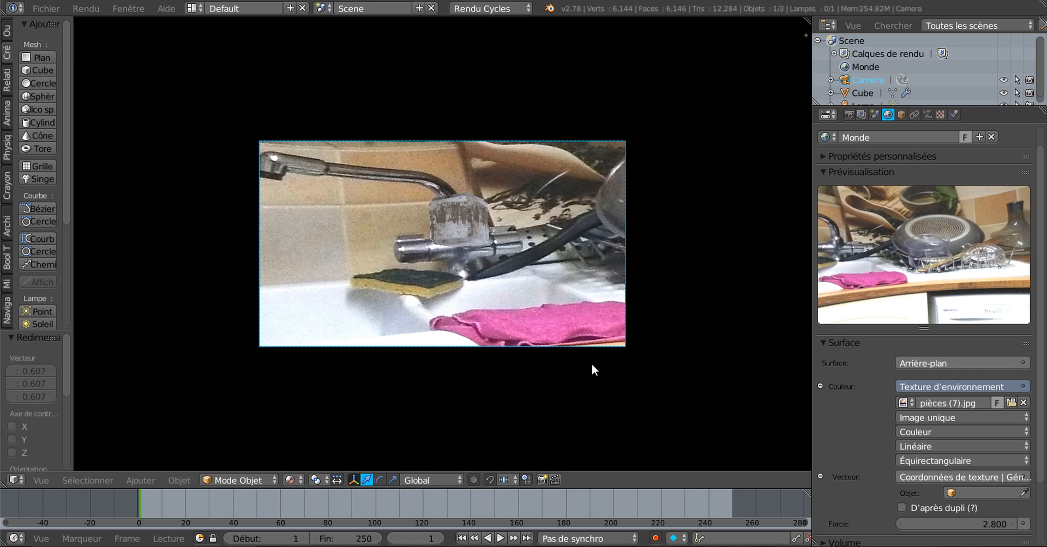
{"action": "scroll", "coordinate": [590, 364], "scroll_direction": "up", "scroll_amount": 4}
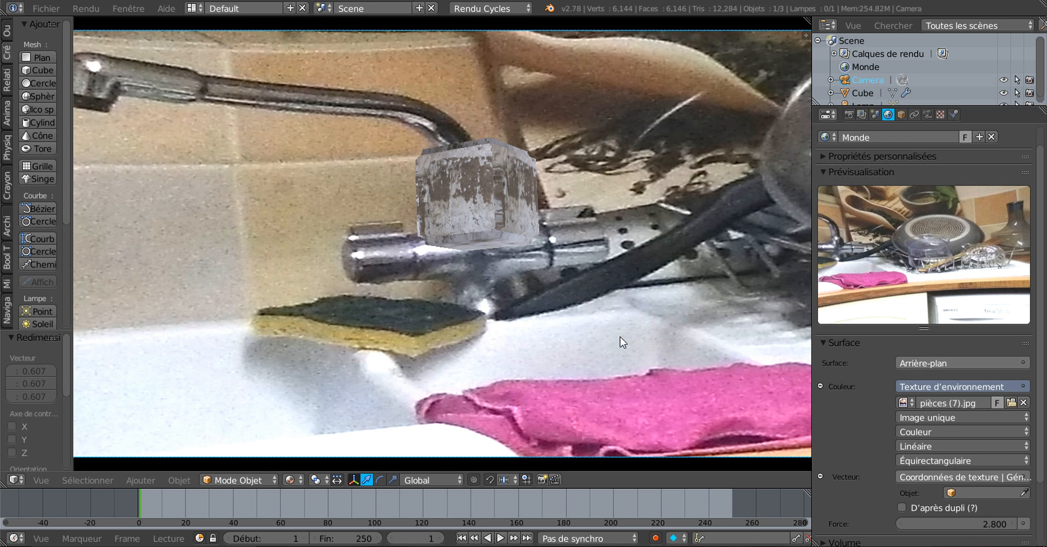
Try rotating the camera about the global Z axis to check the kitchen photo wrapped around the scene
{"action": "key", "text": "r"}
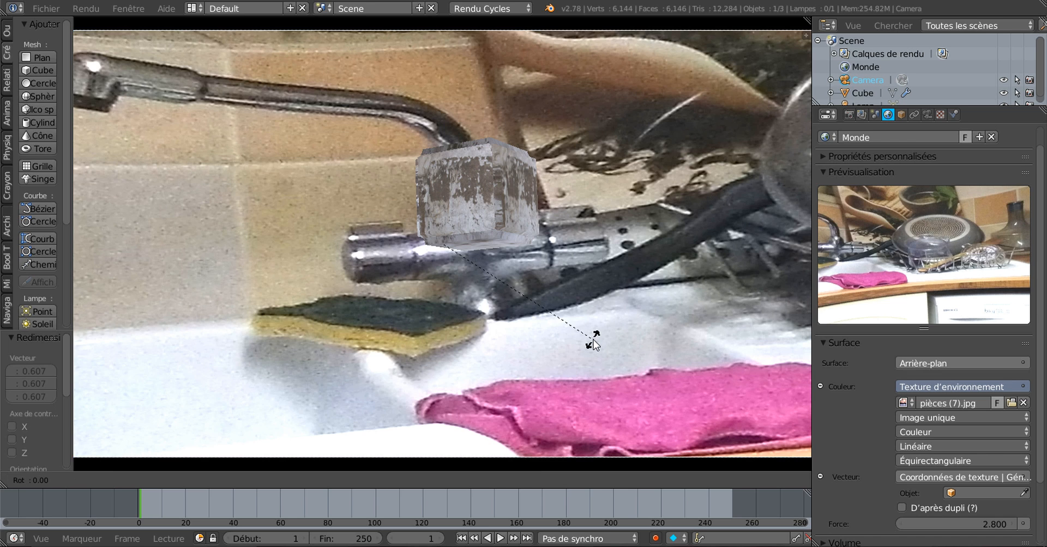
{"action": "key", "text": "Escape"}
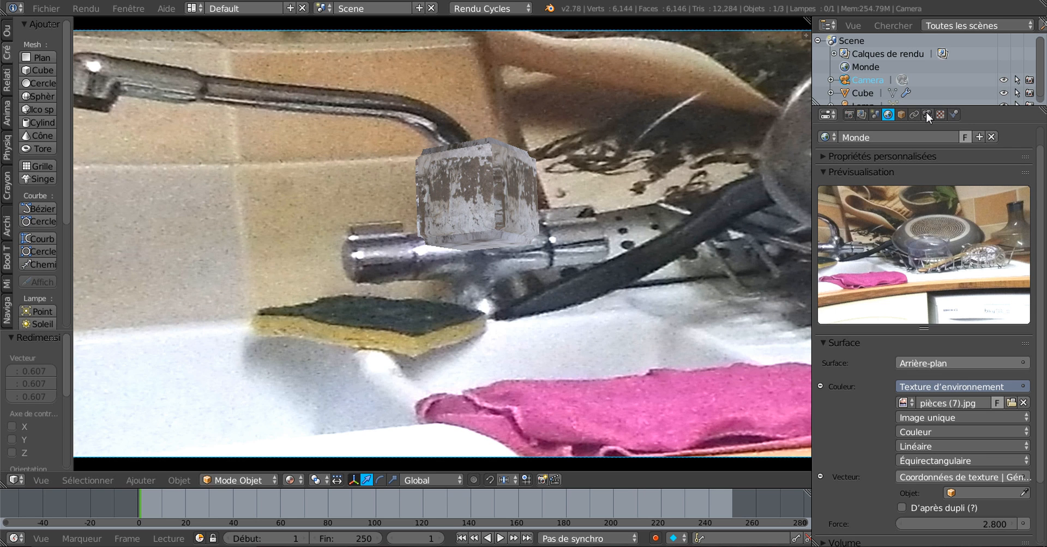
{"action": "key", "text": "r"}
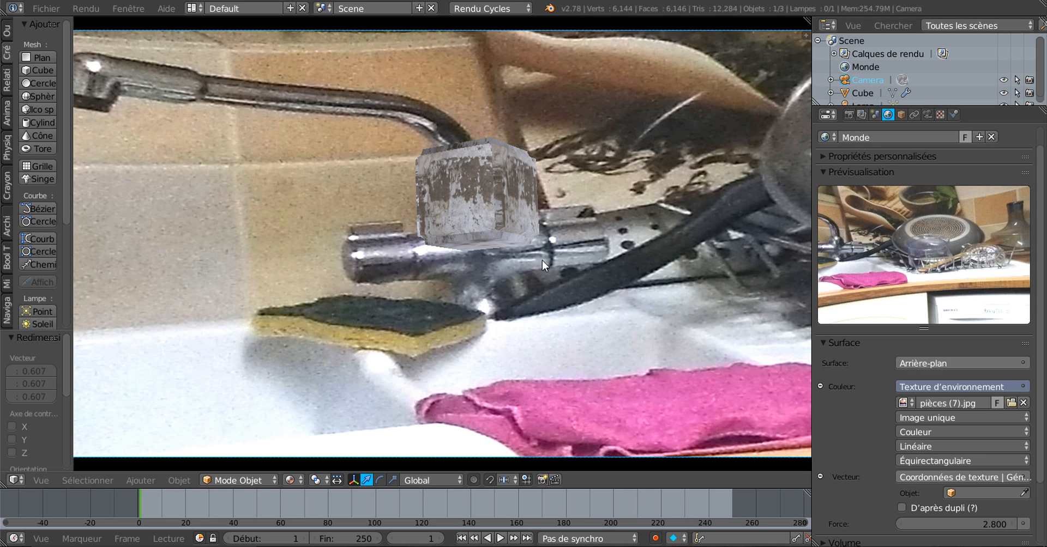
{"action": "key", "text": "z"}
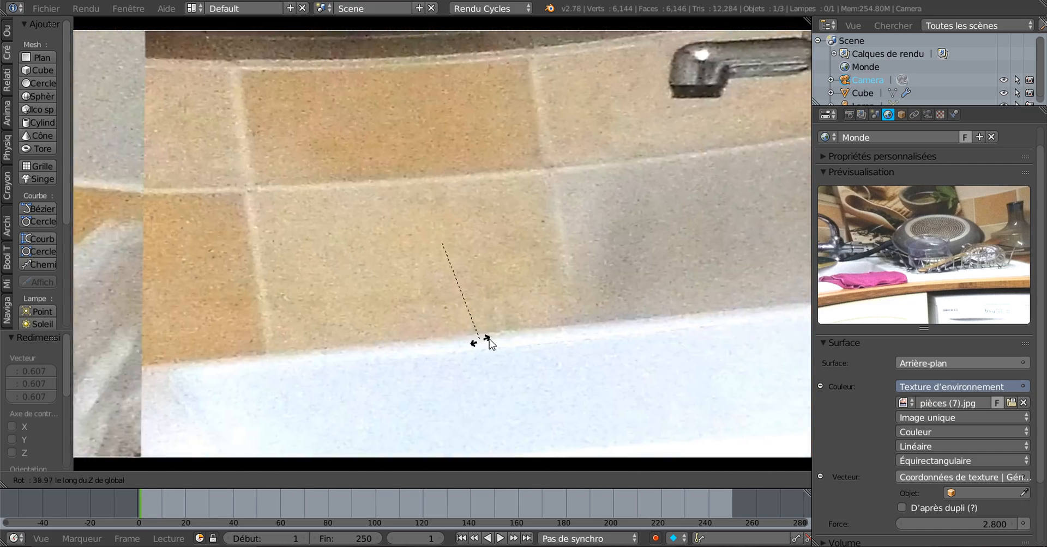
{"action": "left_click", "coordinate": [489, 339]}
{"action": "scroll", "coordinate": [489, 339], "scroll_direction": "down", "scroll_amount": 5}
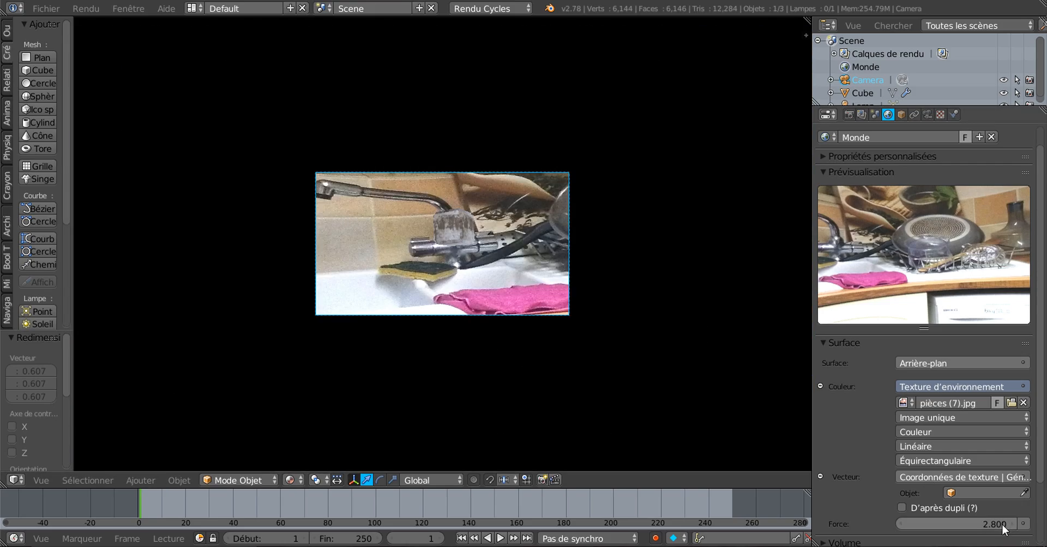
Lower the camera's passe-partout alpha to 0.027 to reveal the surroundings outside the frame
{"action": "left_click", "coordinate": [927, 114]}
{"action": "left_click_drag", "start_coordinate": [980, 397], "coordinate": [879, 397]}
{"action": "scroll", "coordinate": [583, 374], "scroll_direction": "down", "scroll_amount": 4}
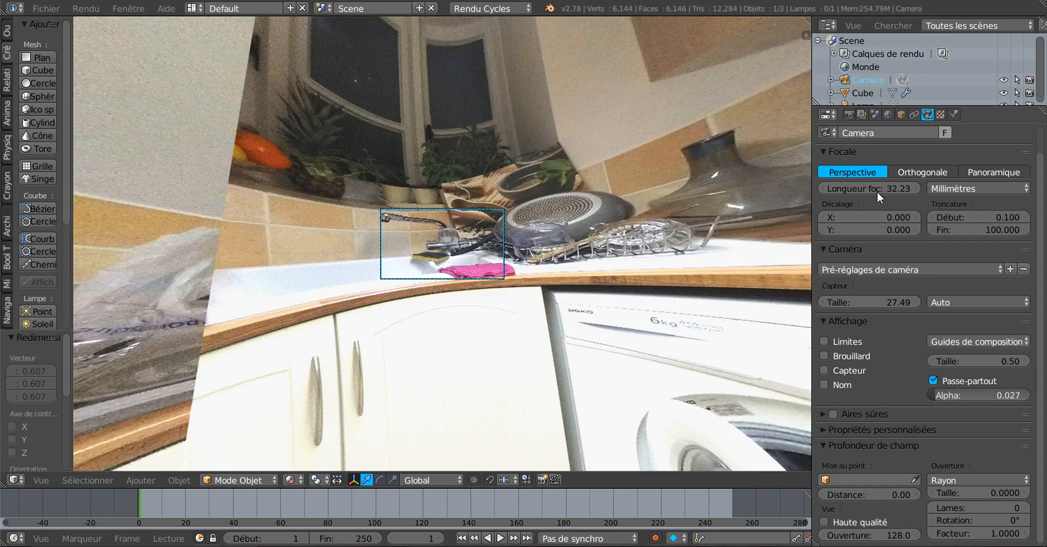
Switch the camera to a panoramic lens of type Fisheye équisolide and set its sensor size to 9.48
{"action": "left_click_drag", "start_coordinate": [876, 191], "coordinate": [813, 191]}
{"action": "left_click", "coordinate": [992, 172]}
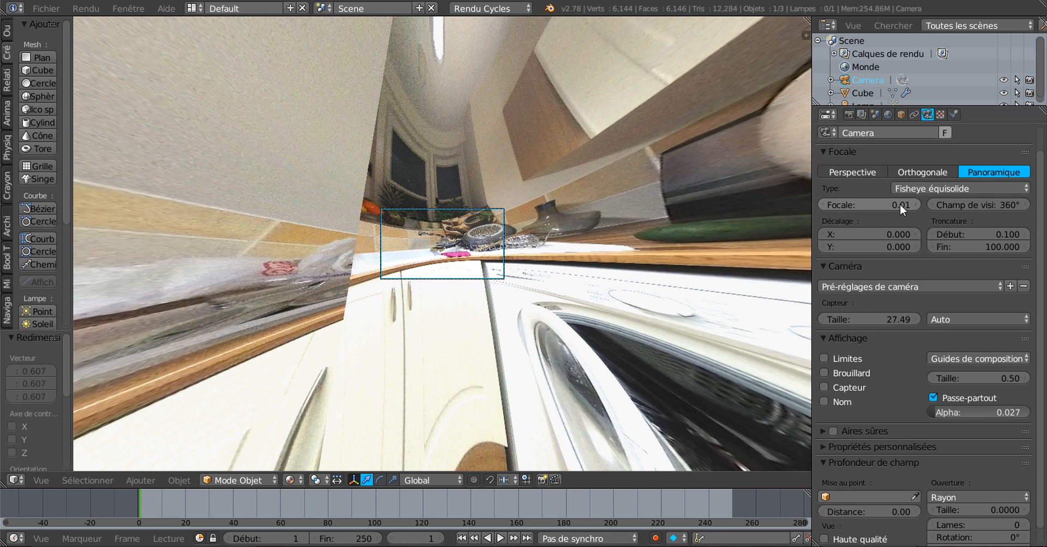
{"action": "mouse_move", "coordinate": [900, 204]}
{"action": "left_mouse_down"}
{"action": "mouse_move", "coordinate": [949, 204]}
{"action": "mouse_move", "coordinate": [916, 204]}
{"action": "left_mouse_up"}
{"action": "left_click_drag", "start_coordinate": [866, 319], "coordinate": [813, 316]}
Try a fisheye focal length of 15 and settle on 13.74
{"action": "left_click", "coordinate": [876, 211]}
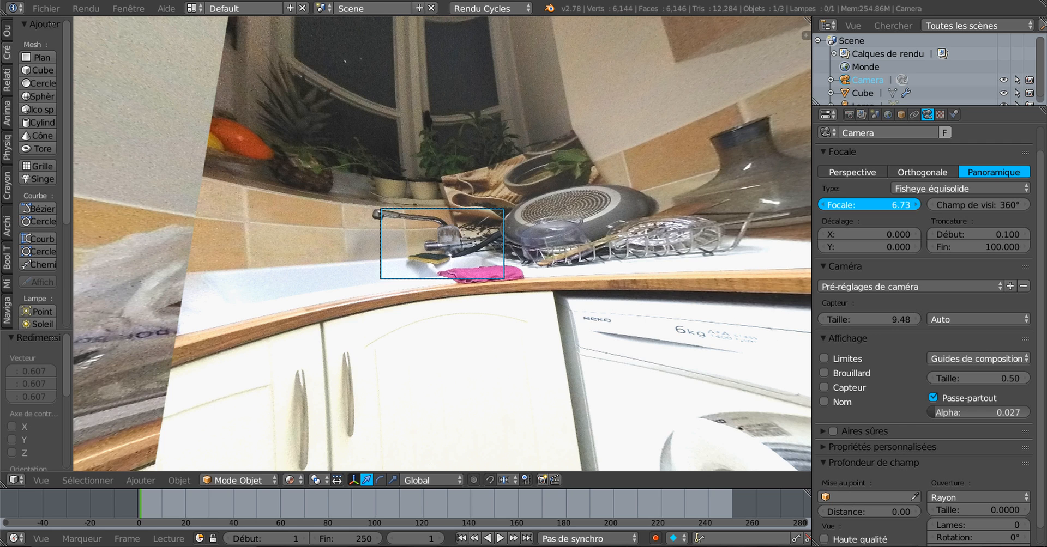
{"action": "type", "text": "15"}
{"action": "key", "text": "Return"}
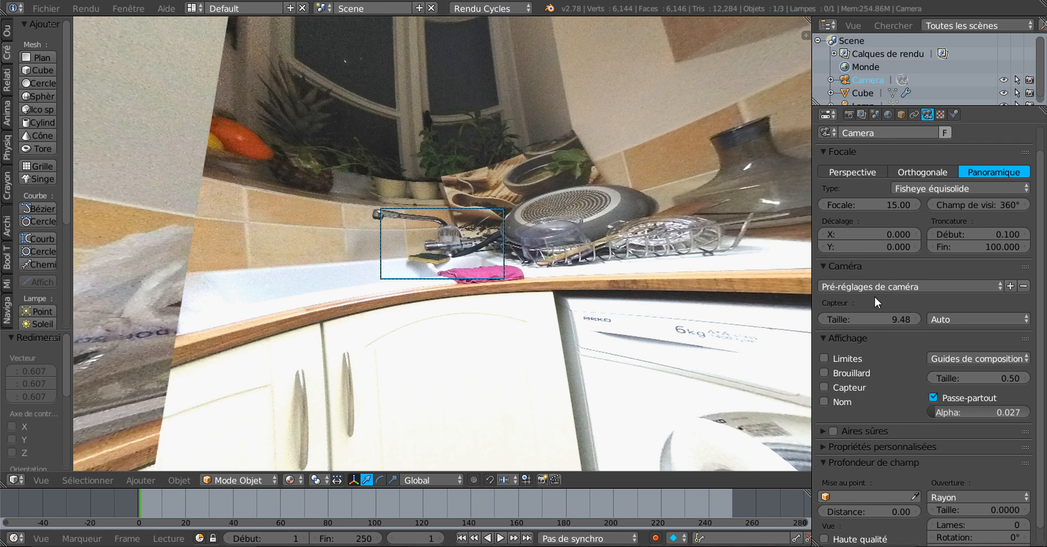
{"action": "scroll", "coordinate": [914, 309], "scroll_direction": "up", "scroll_amount": 2}
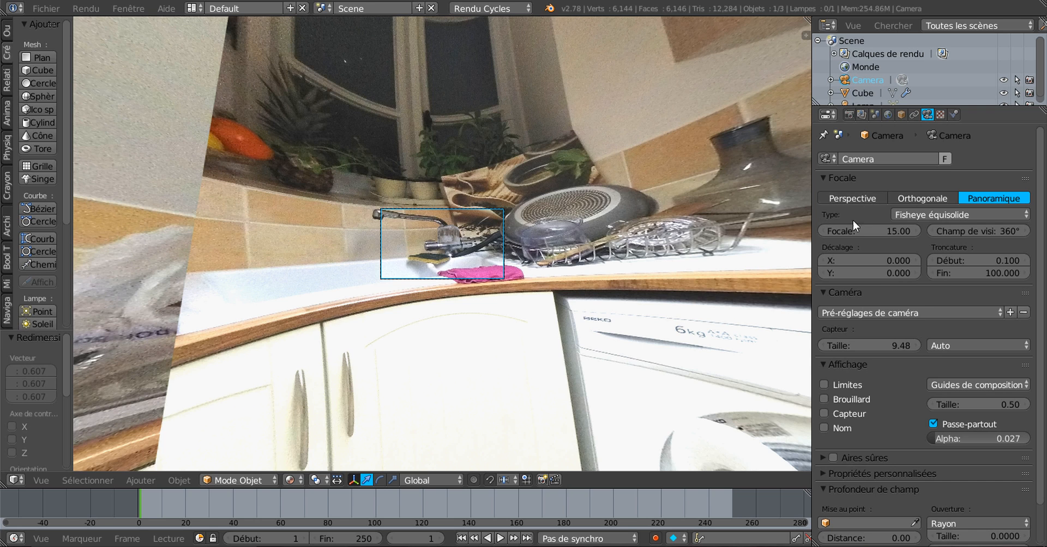
{"action": "left_click_drag", "start_coordinate": [892, 235], "coordinate": [899, 272]}
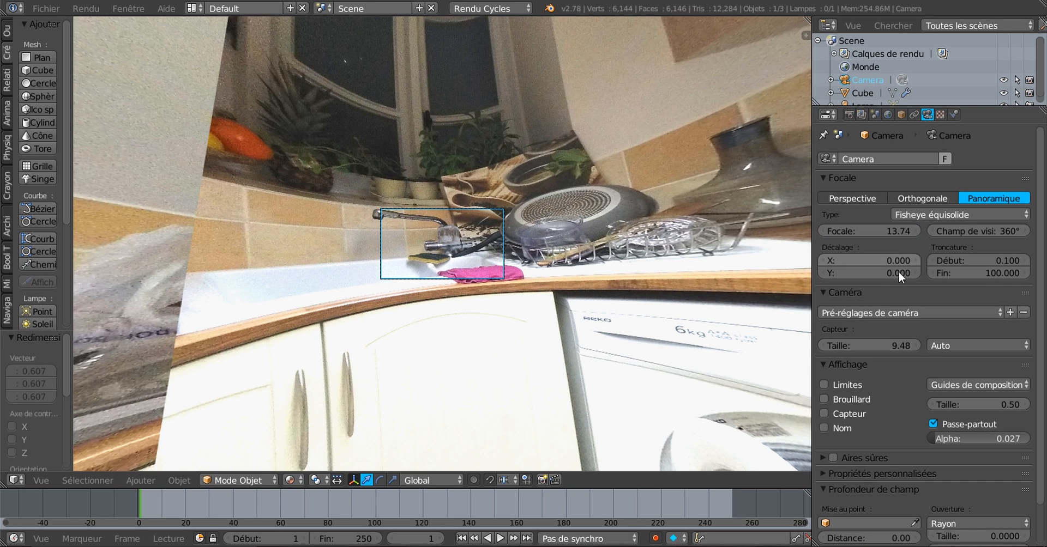
{"action": "left_click_drag", "start_coordinate": [975, 231], "coordinate": [975, 231]}
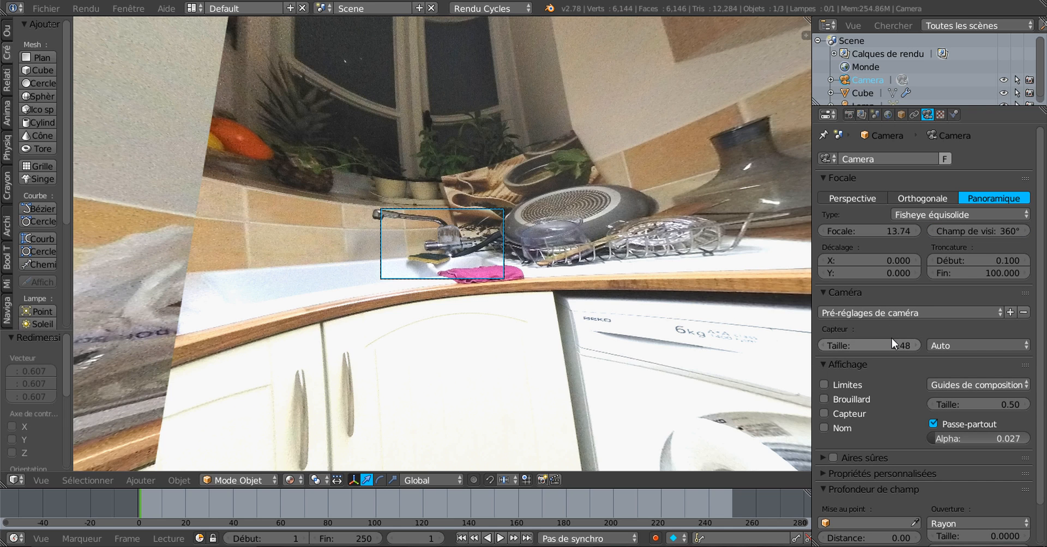
Apply the GoPro Hero3 White sensor preset to the panoramic camera
{"action": "scroll", "coordinate": [584, 315], "scroll_direction": "up", "scroll_amount": 7}
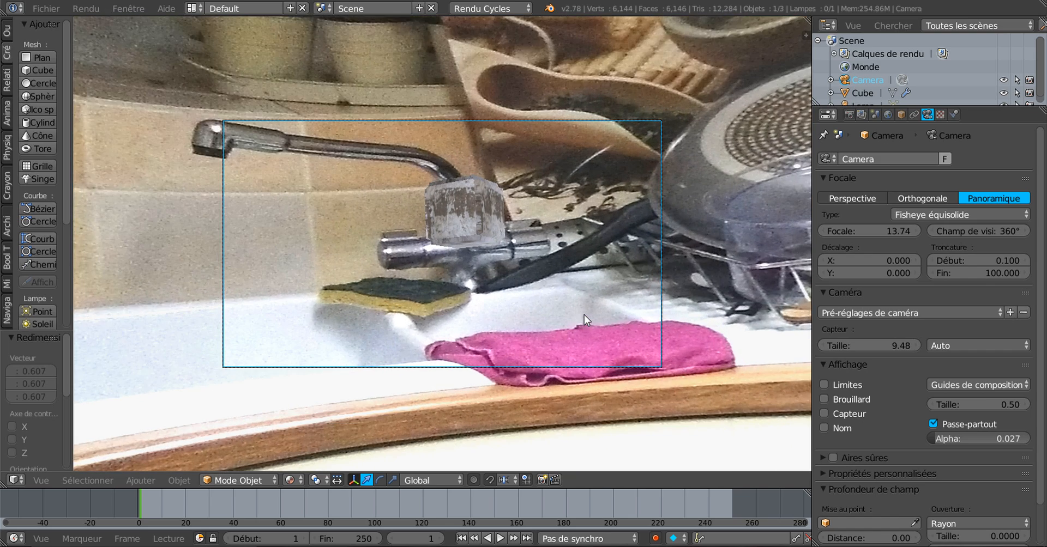
{"action": "scroll", "coordinate": [584, 315], "scroll_direction": "up", "scroll_amount": 3}
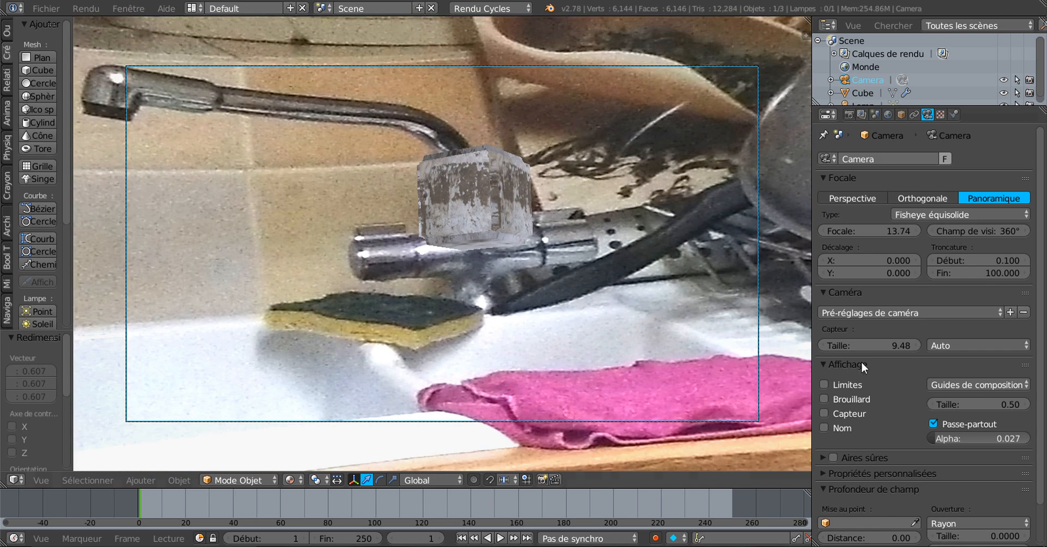
{"action": "left_click", "coordinate": [926, 311]}
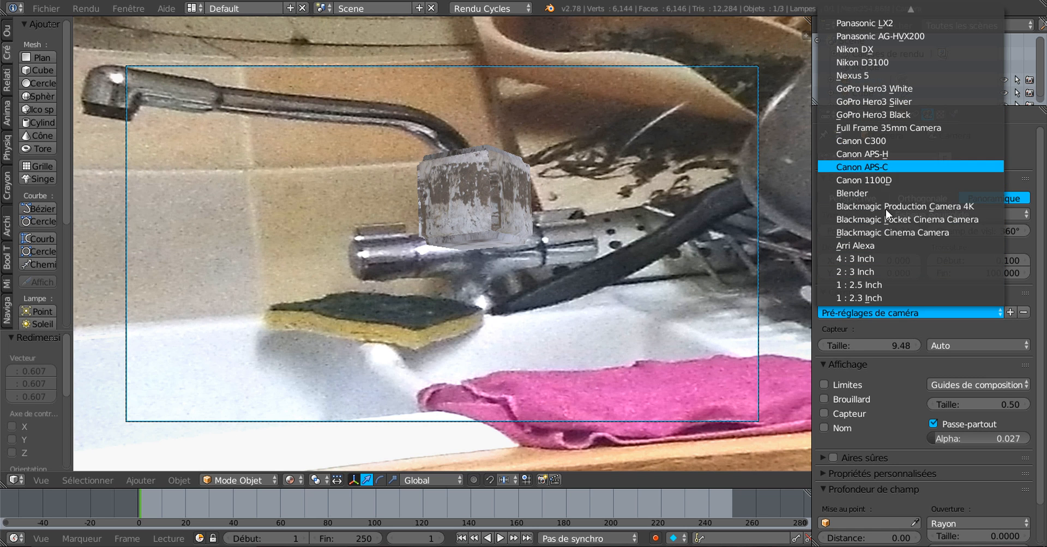
{"action": "mouse_move", "coordinate": [905, 2]}
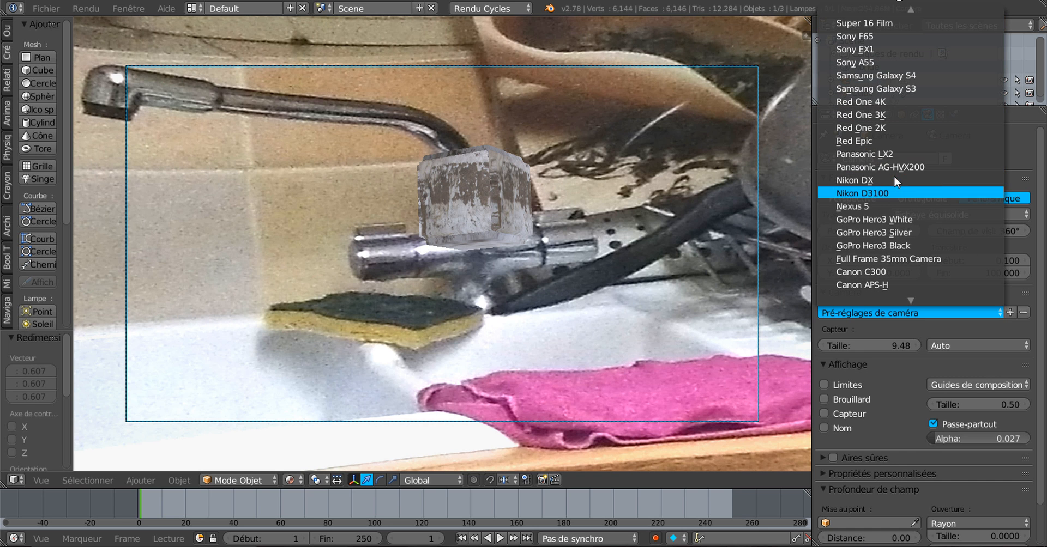
{"action": "left_click", "coordinate": [882, 217]}
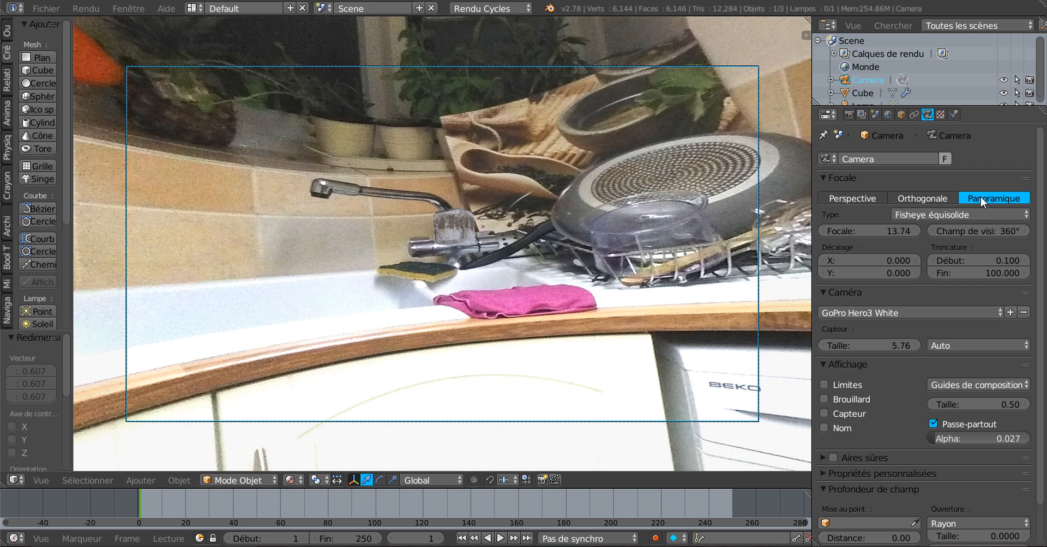
Increase the camera's sensor size to 12.89 to widen the fisheye view
{"action": "scroll", "coordinate": [604, 257], "scroll_direction": "down", "scroll_amount": 2}
{"action": "scroll", "coordinate": [604, 258], "scroll_direction": "up", "scroll_amount": 1}
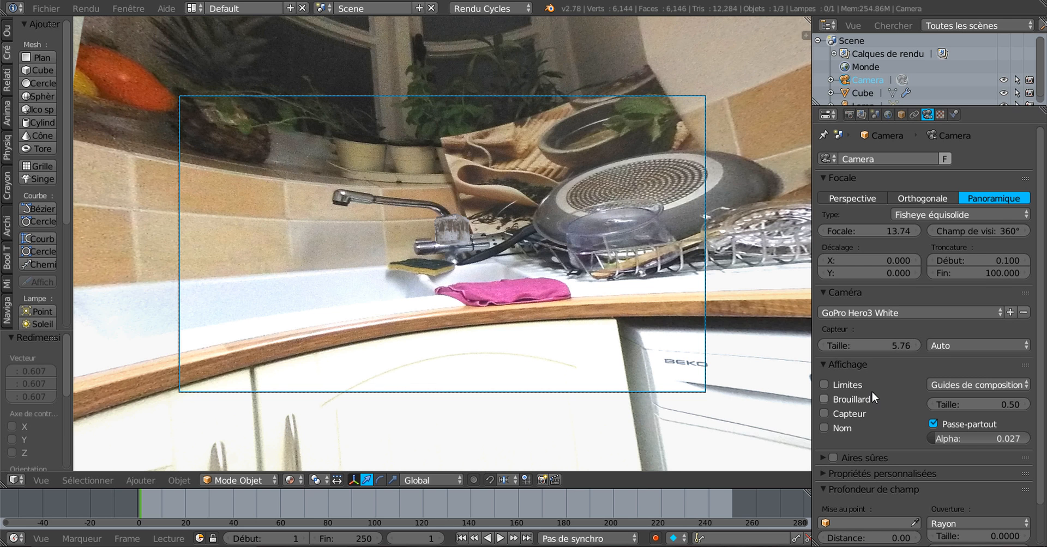
{"action": "left_click", "coordinate": [871, 346]}
{"action": "left_click_drag", "start_coordinate": [872, 346], "coordinate": [326, 268]}
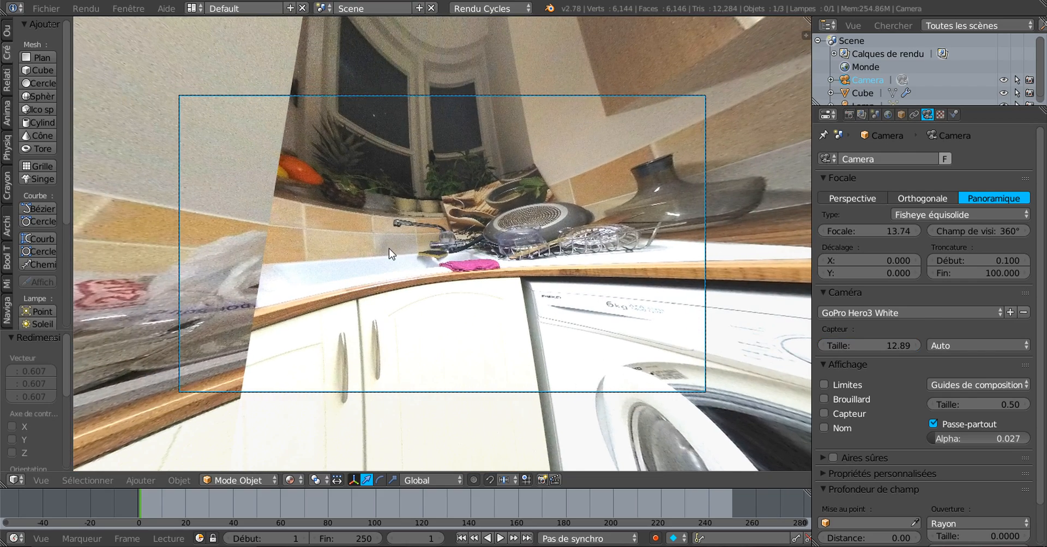
Try turning the camera about the global Z axis to inspect the kitchen panorama at the wider sensor size
{"action": "key", "text": "r"}
{"action": "key", "text": "z"}
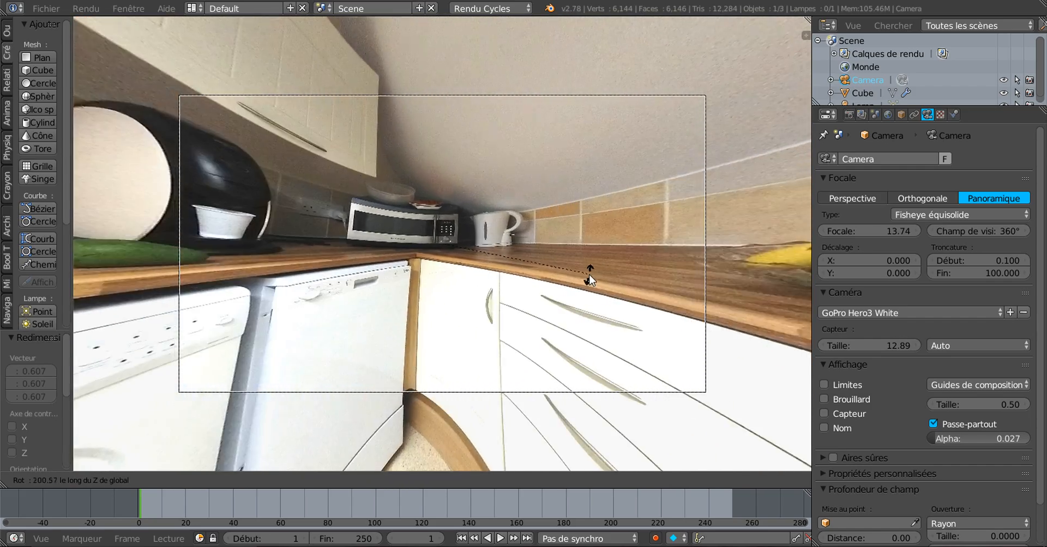
{"action": "left_click", "coordinate": [586, 279]}
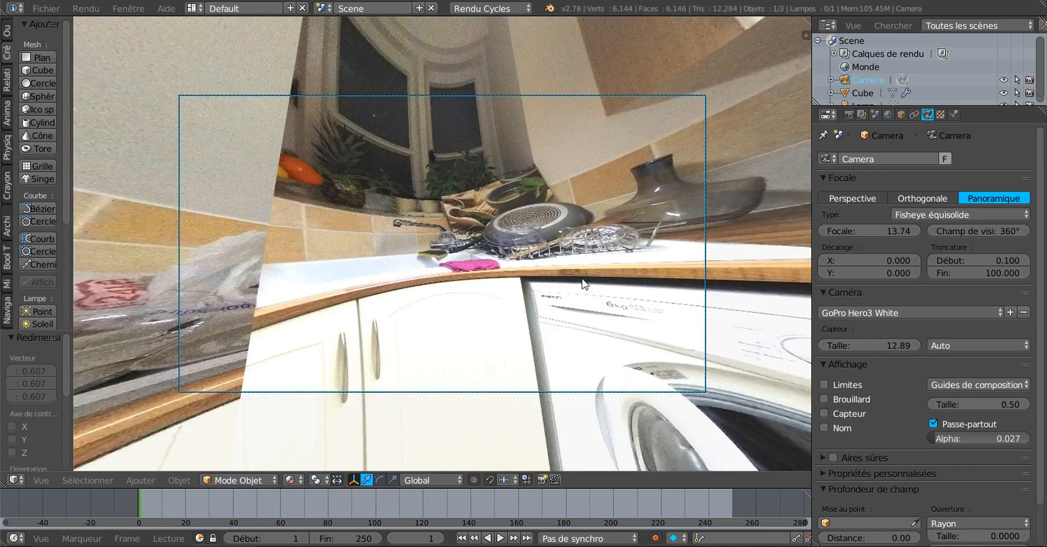
Raise the camera's passe-partout alpha to 1.000 to black out everything outside the frame
{"action": "scroll", "coordinate": [562, 276], "scroll_direction": "down", "scroll_amount": 3}
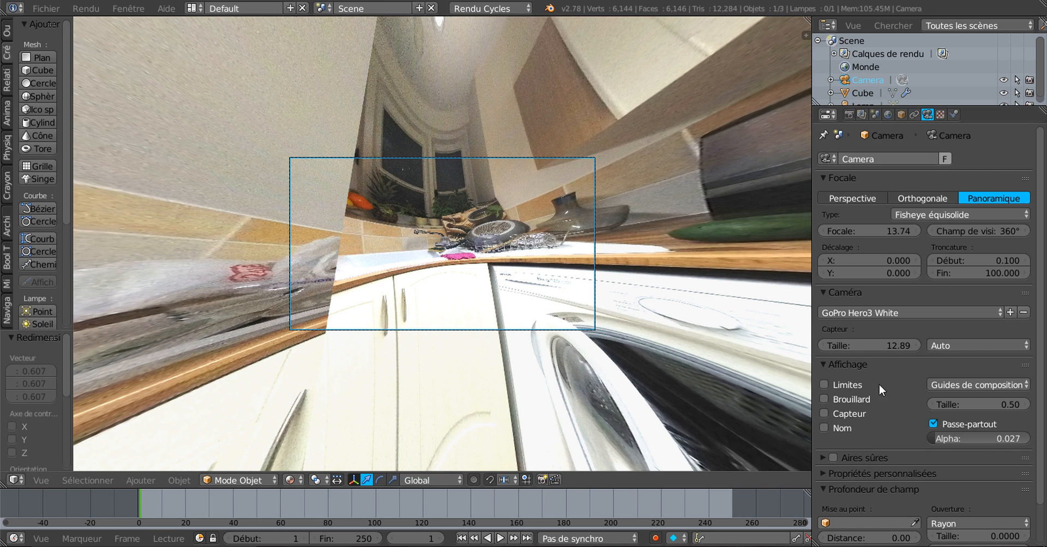
{"action": "left_click_drag", "start_coordinate": [941, 437], "coordinate": [1014, 436]}
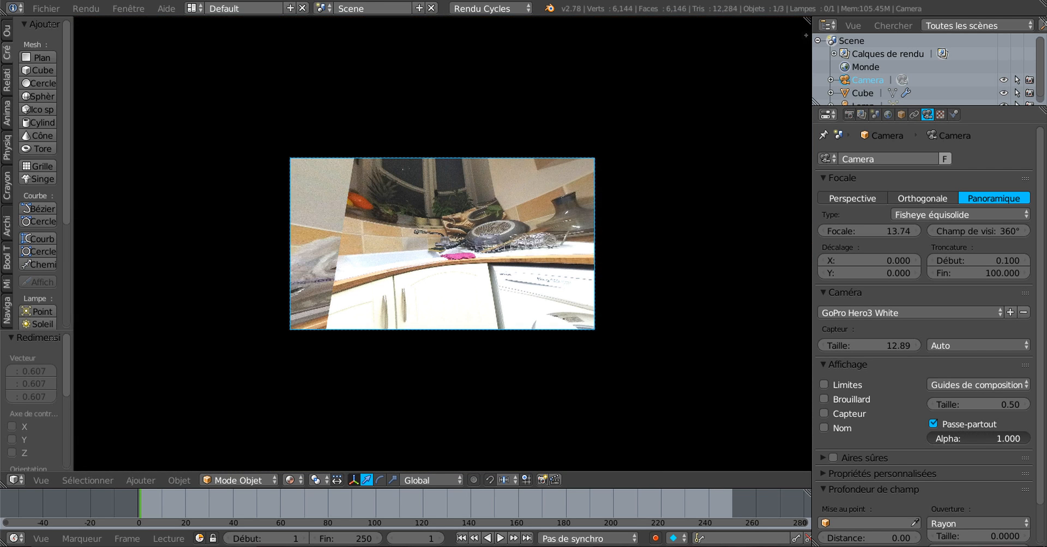
Switch the camera back to a perspective lens and set its focal length to 4.79 mm
{"action": "key", "text": "Home"}
{"action": "scroll", "coordinate": [683, 354], "scroll_direction": "down", "scroll_amount": 1}
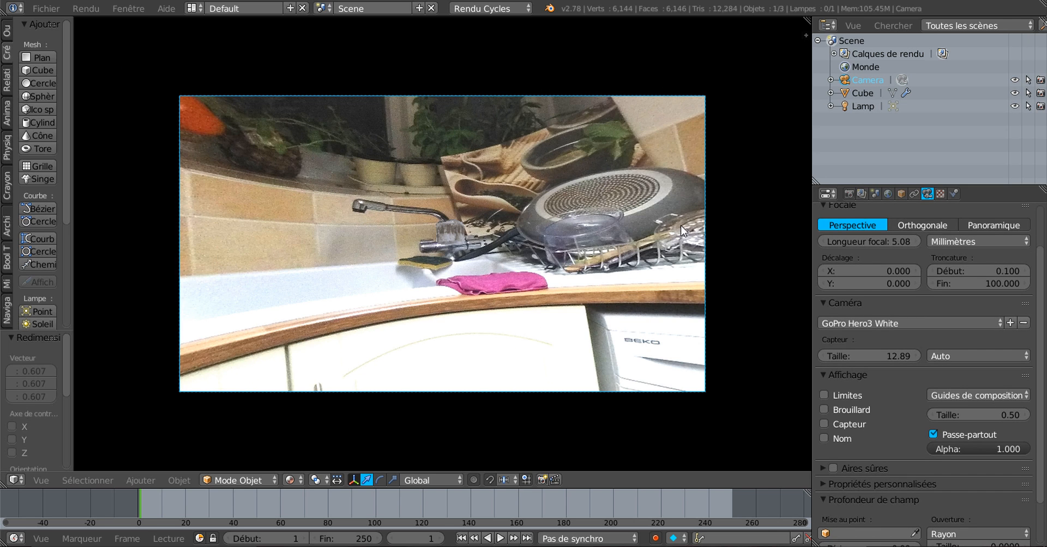
{"action": "scroll", "coordinate": [682, 235], "scroll_direction": "down", "scroll_amount": 1}
{"action": "scroll", "coordinate": [680, 227], "scroll_direction": "up", "scroll_amount": 2}
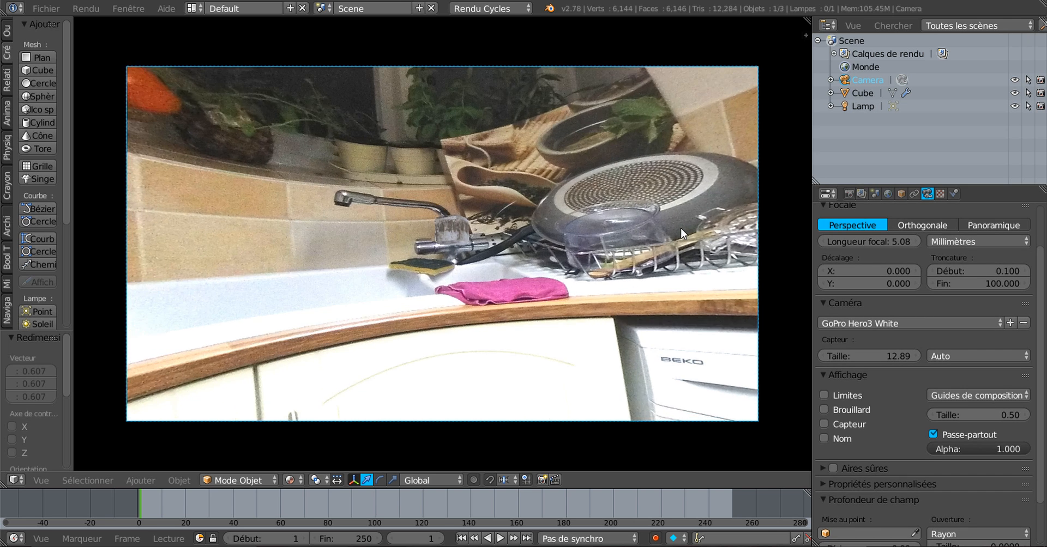
{"action": "scroll", "coordinate": [613, 227], "scroll_direction": "down", "scroll_amount": 1}
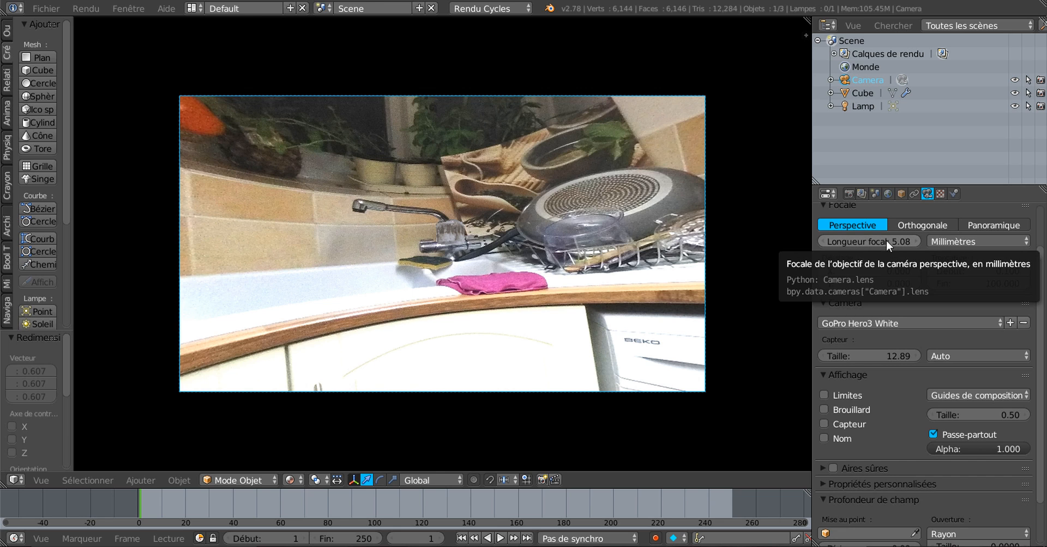
{"action": "mouse_move", "coordinate": [882, 243]}
{"action": "left_mouse_down"}
{"action": "mouse_move", "coordinate": [823, 243]}
{"action": "mouse_move", "coordinate": [862, 241]}
{"action": "left_mouse_up"}
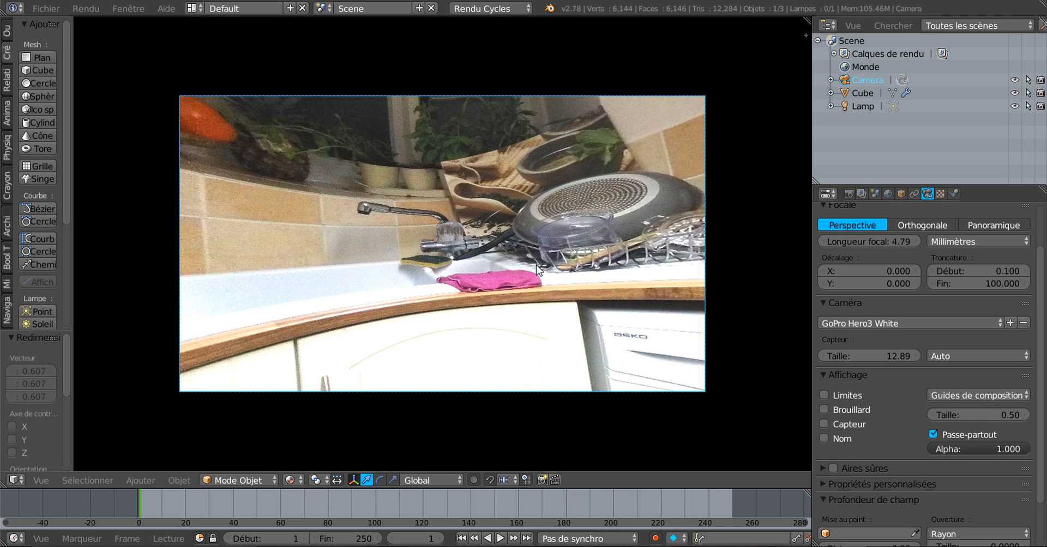
Try a free rotation of the camera in the current view
{"action": "key", "text": "r"}
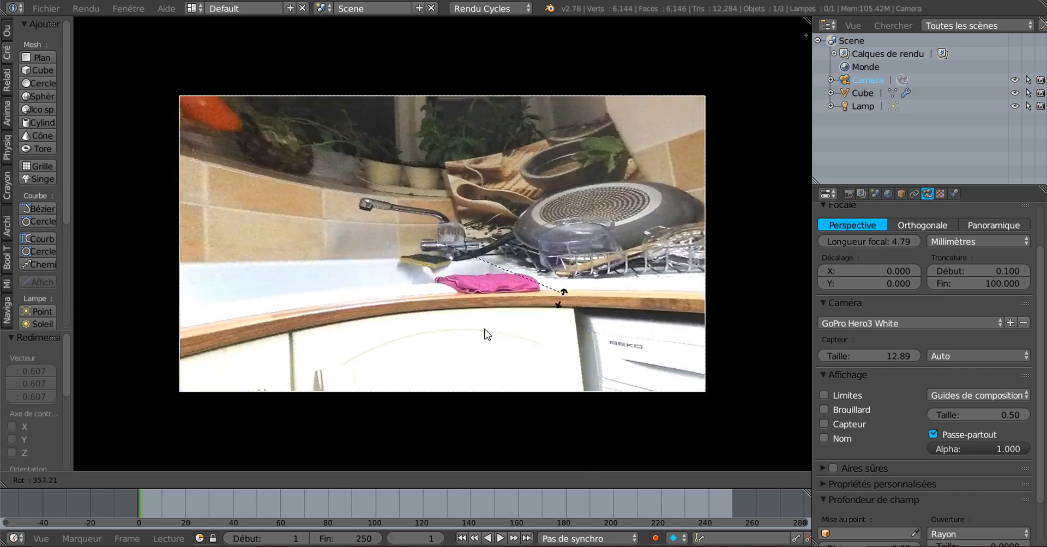
{"action": "left_click", "coordinate": [562, 230]}
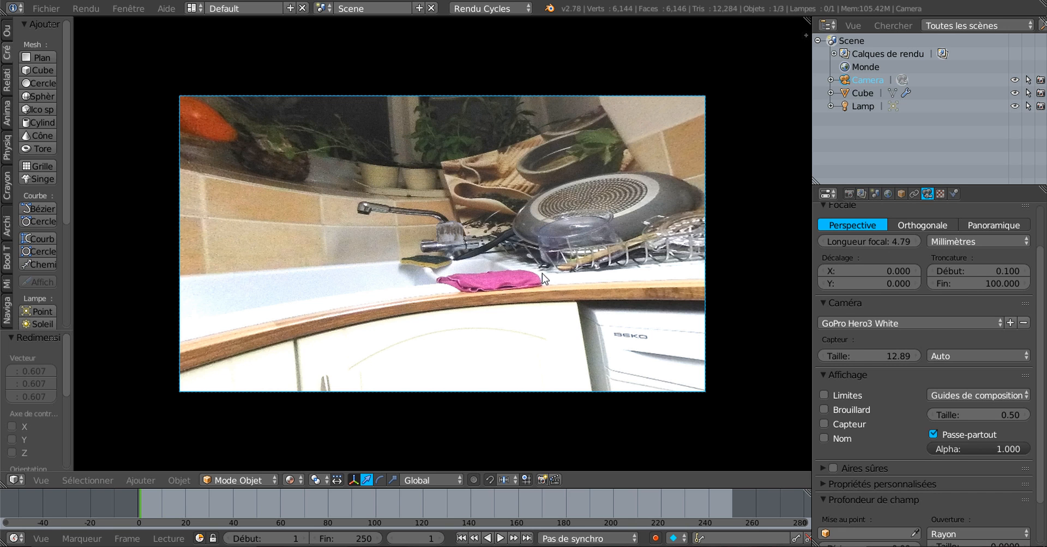
Fit the camera frame to the 3D view and adjust the width shared between the viewport and the properties editor
{"action": "key", "text": "Home"}
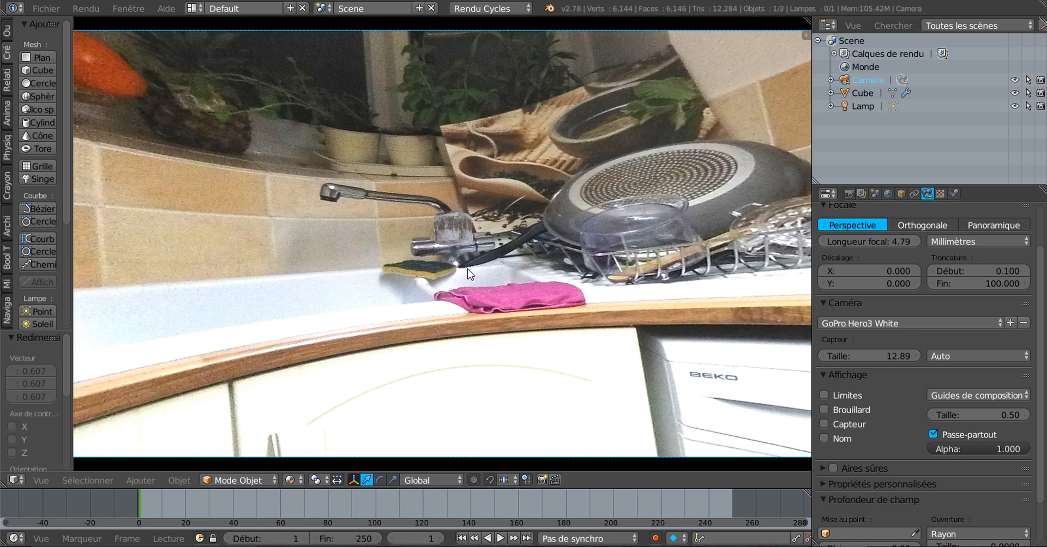
{"action": "scroll", "coordinate": [467, 268], "scroll_direction": "down", "scroll_amount": 1}
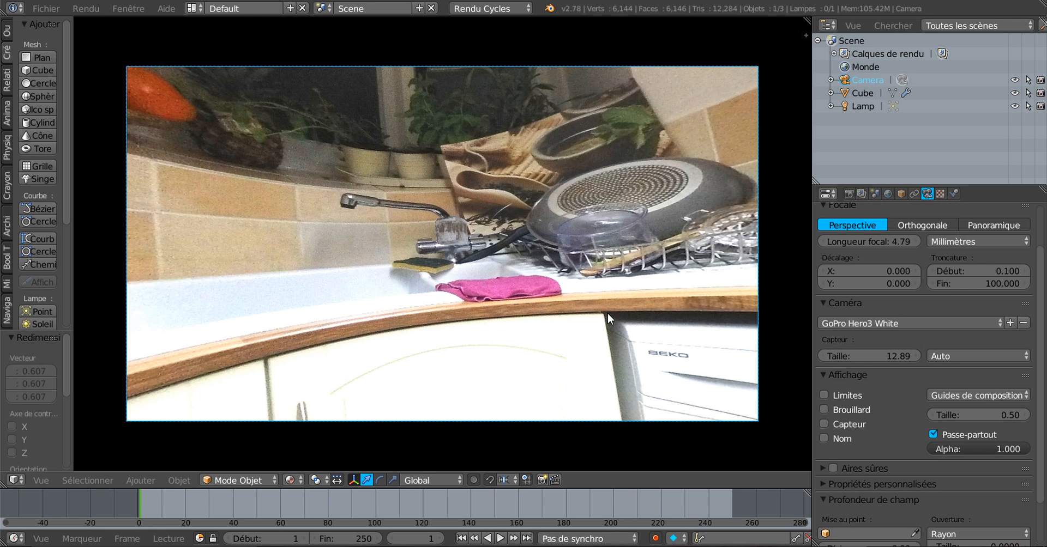
{"action": "key", "text": "Home"}
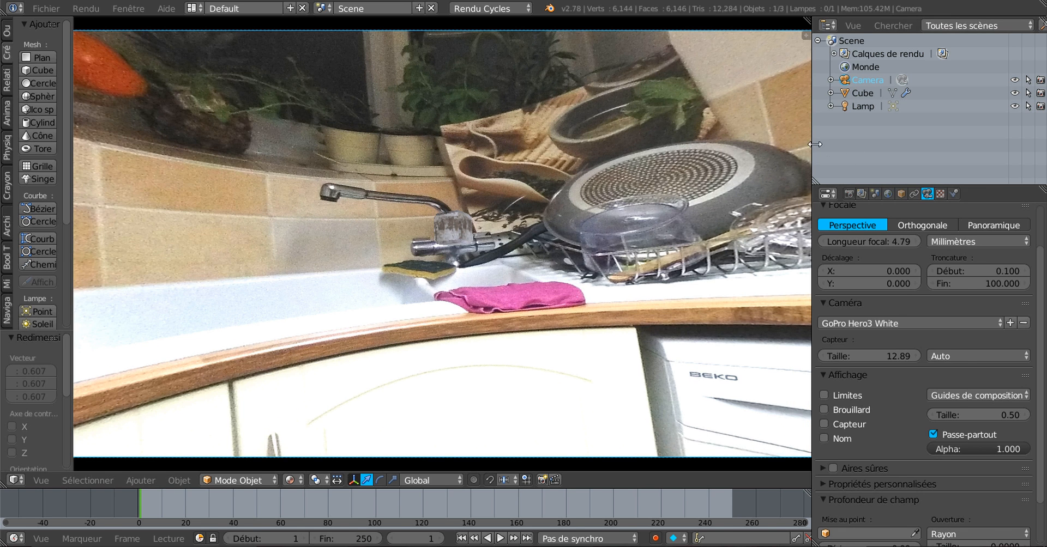
{"action": "left_click_drag", "start_coordinate": [812, 146], "coordinate": [966, 150]}
{"action": "key", "text": "Home"}
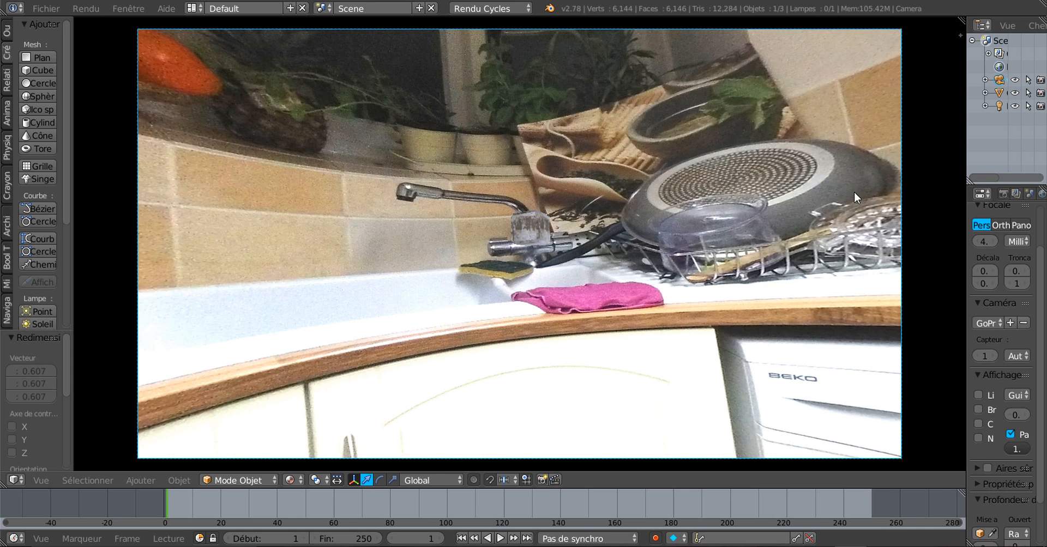
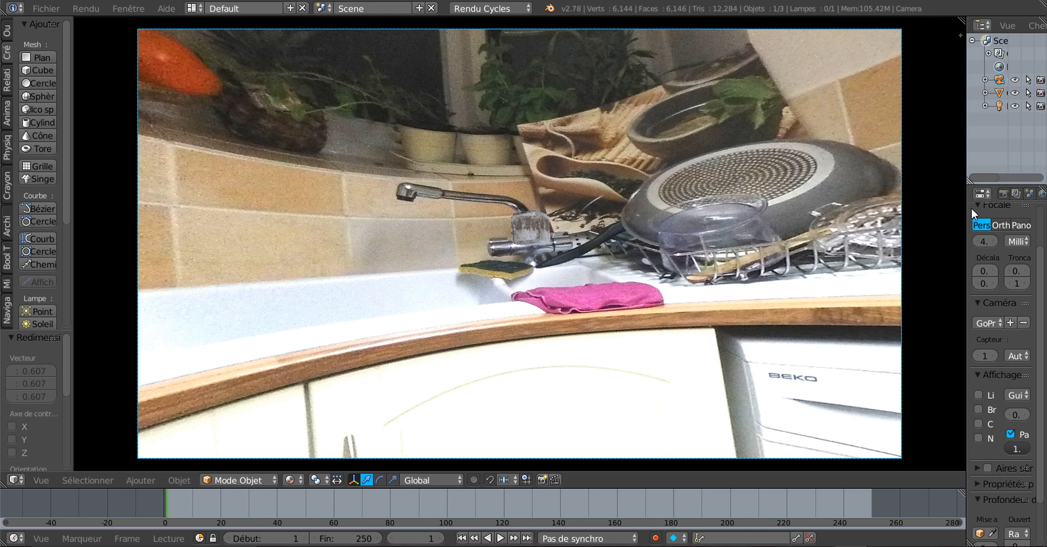
{"action": "left_click_drag", "start_coordinate": [967, 212], "coordinate": [871, 230]}
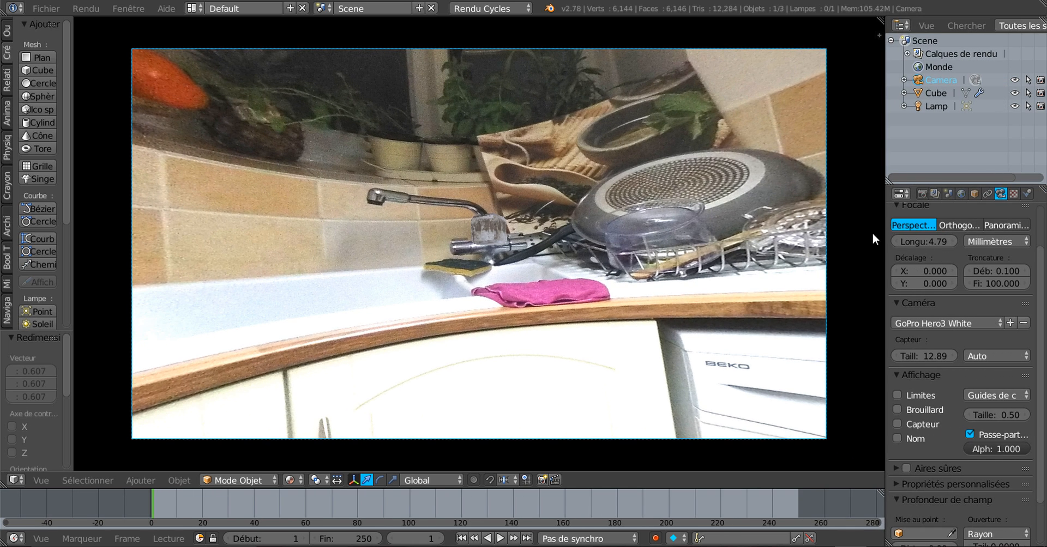